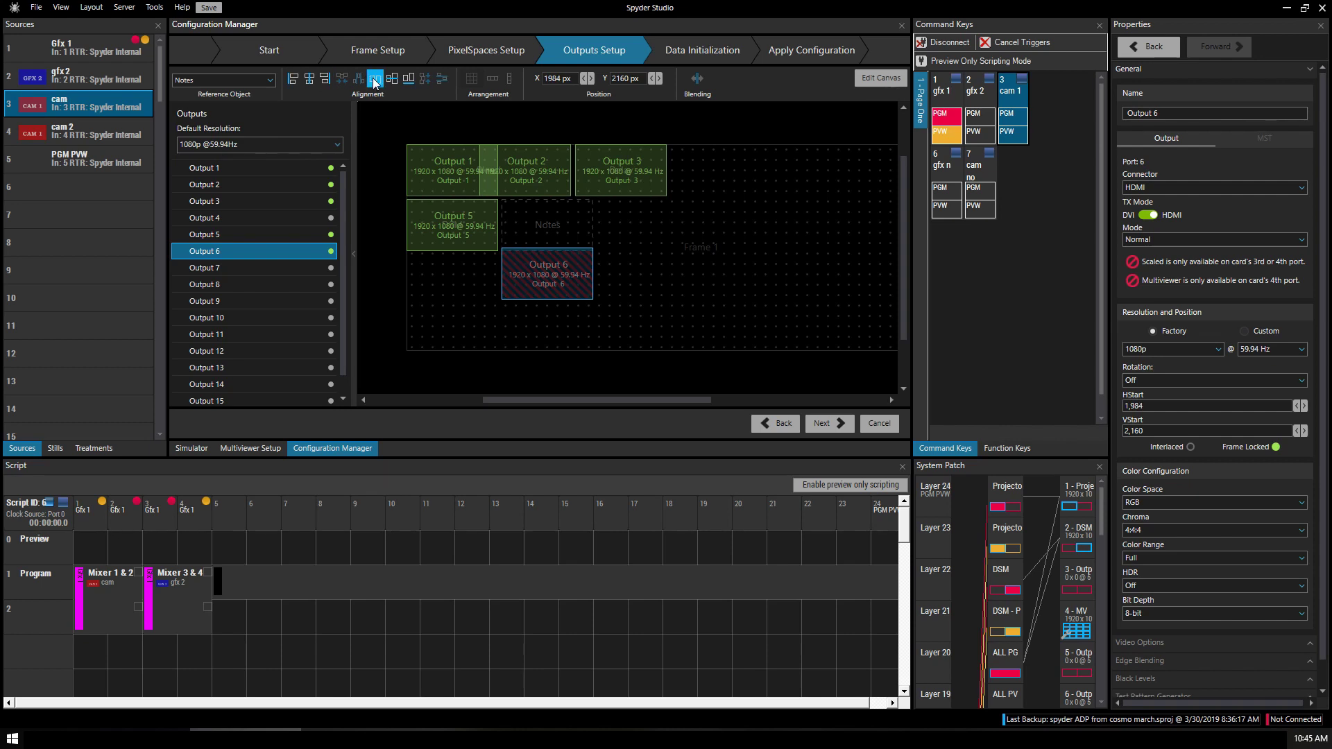
Move Output 6 onto the Notes PixelSpace beside Output 5 on the canvas.
left_click_drag(588, 274, 567, 226)
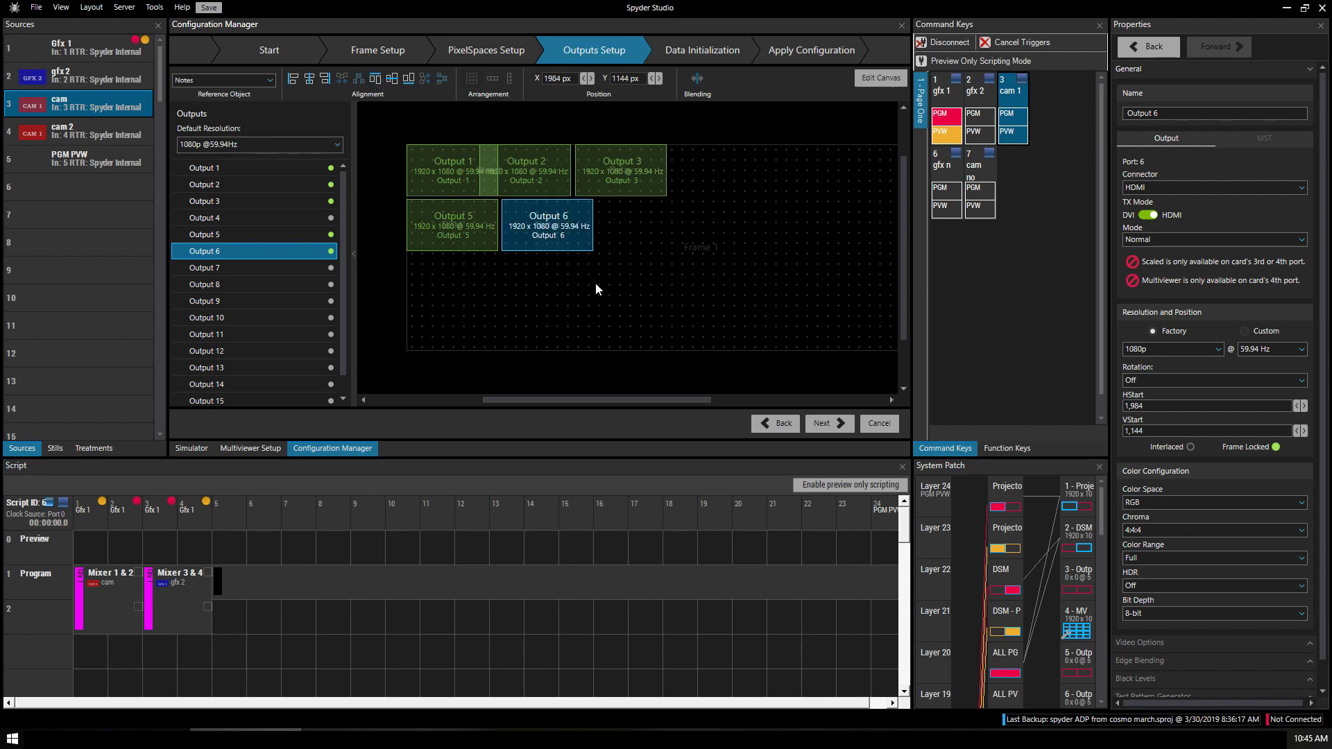
Set Output 4 to Multiviewer mode and rename it MV.
left_click(278, 217)
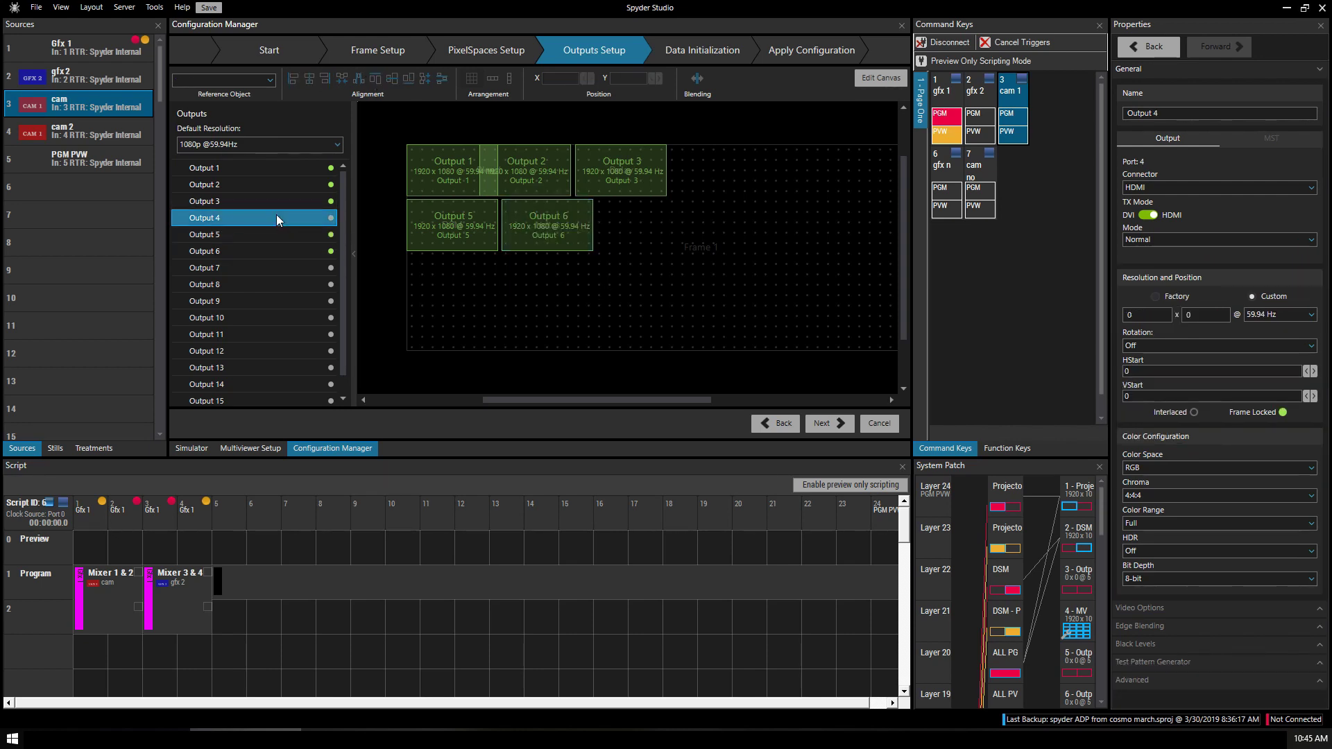
left_click(1222, 239)
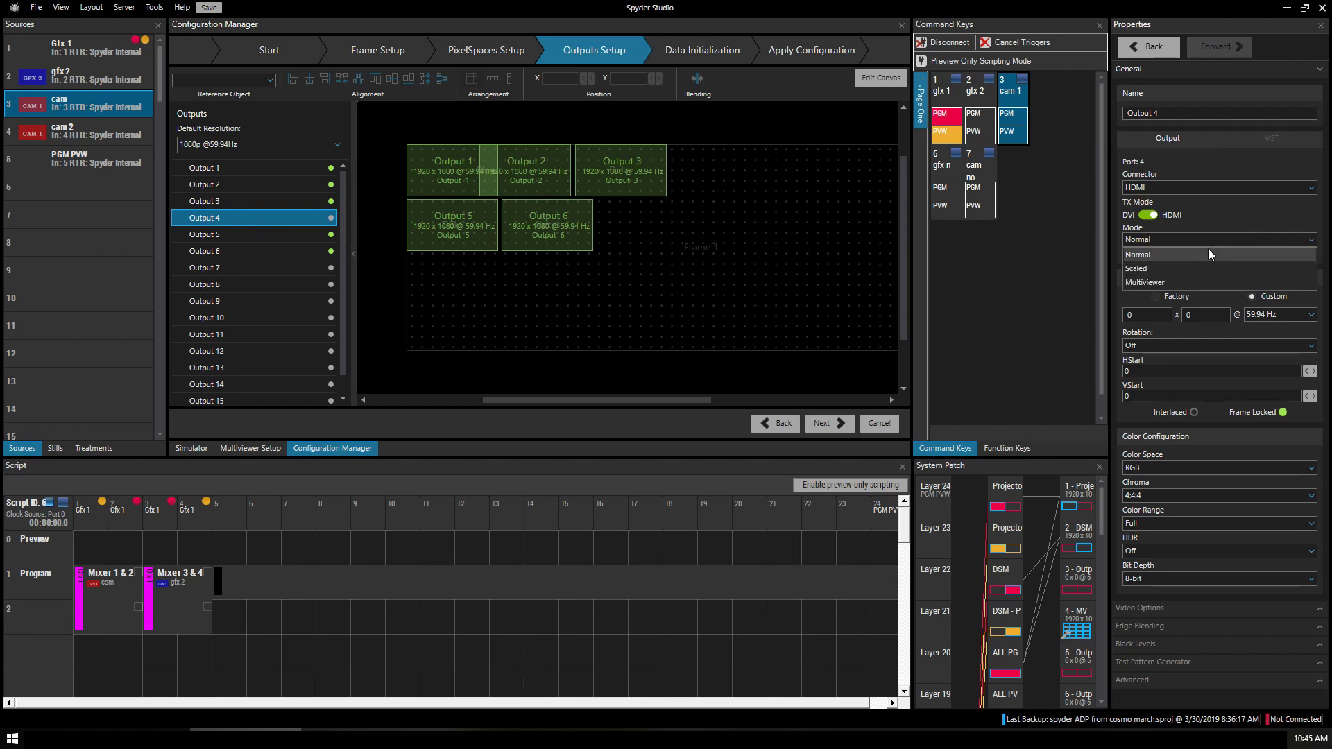
left_click(1151, 284)
left_click(1155, 115)
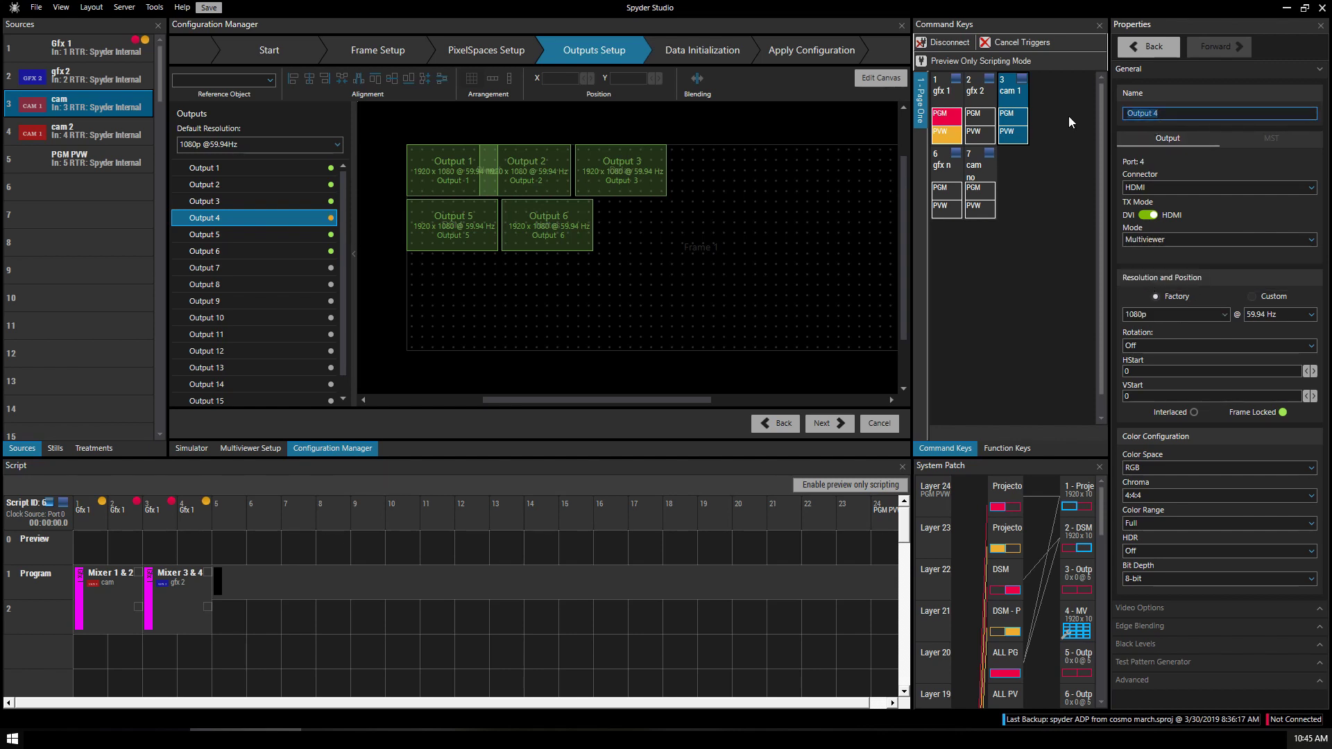
type("MV")
Rename Output 1 as PJ 1.
left_click(208, 168)
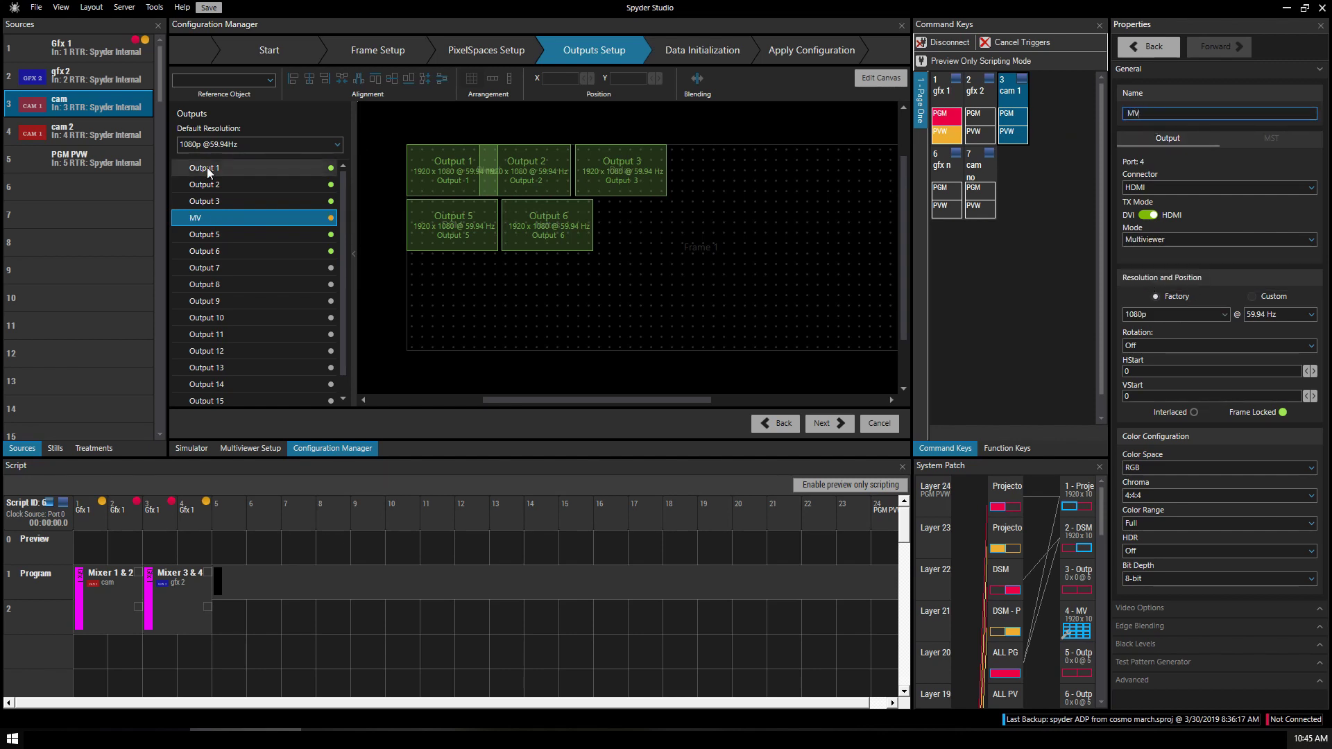
left_click(1153, 113)
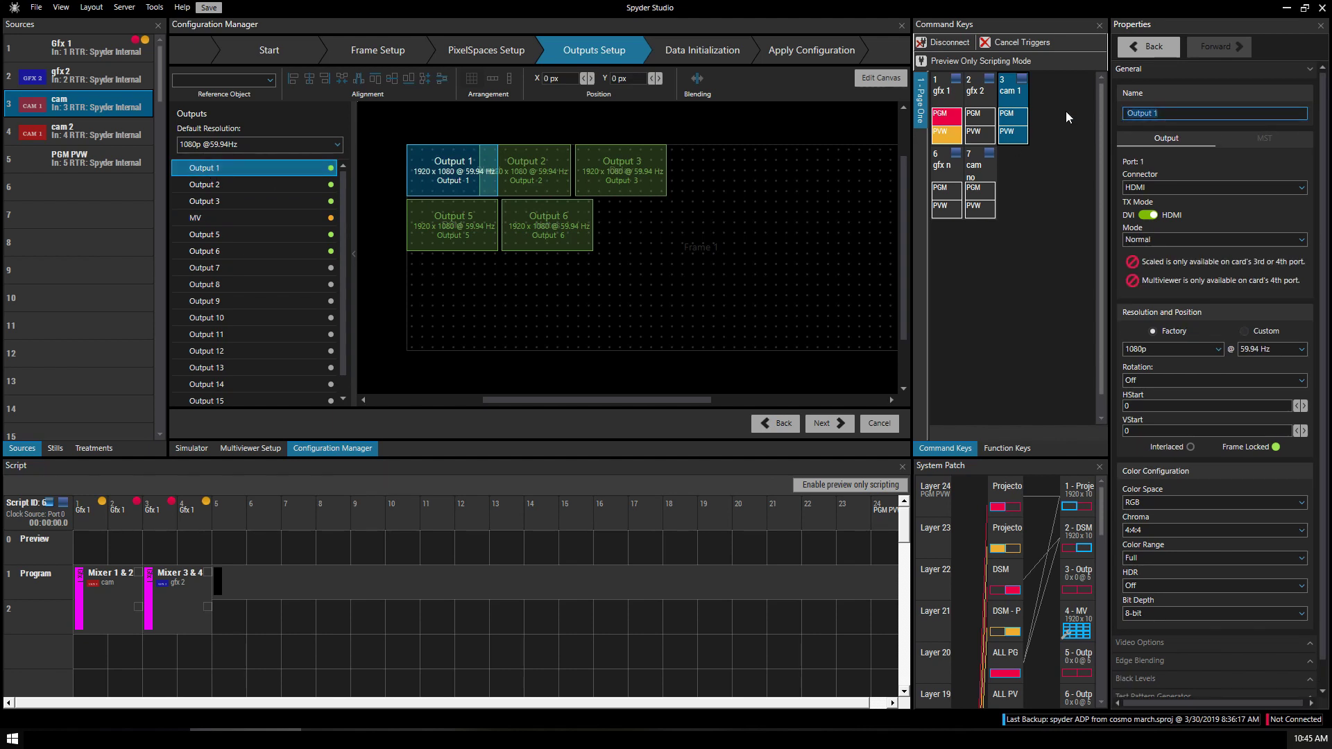
type("PJ 1")
key("Return")
Rename Output 2 as HR SL P1.
left_click(222, 185)
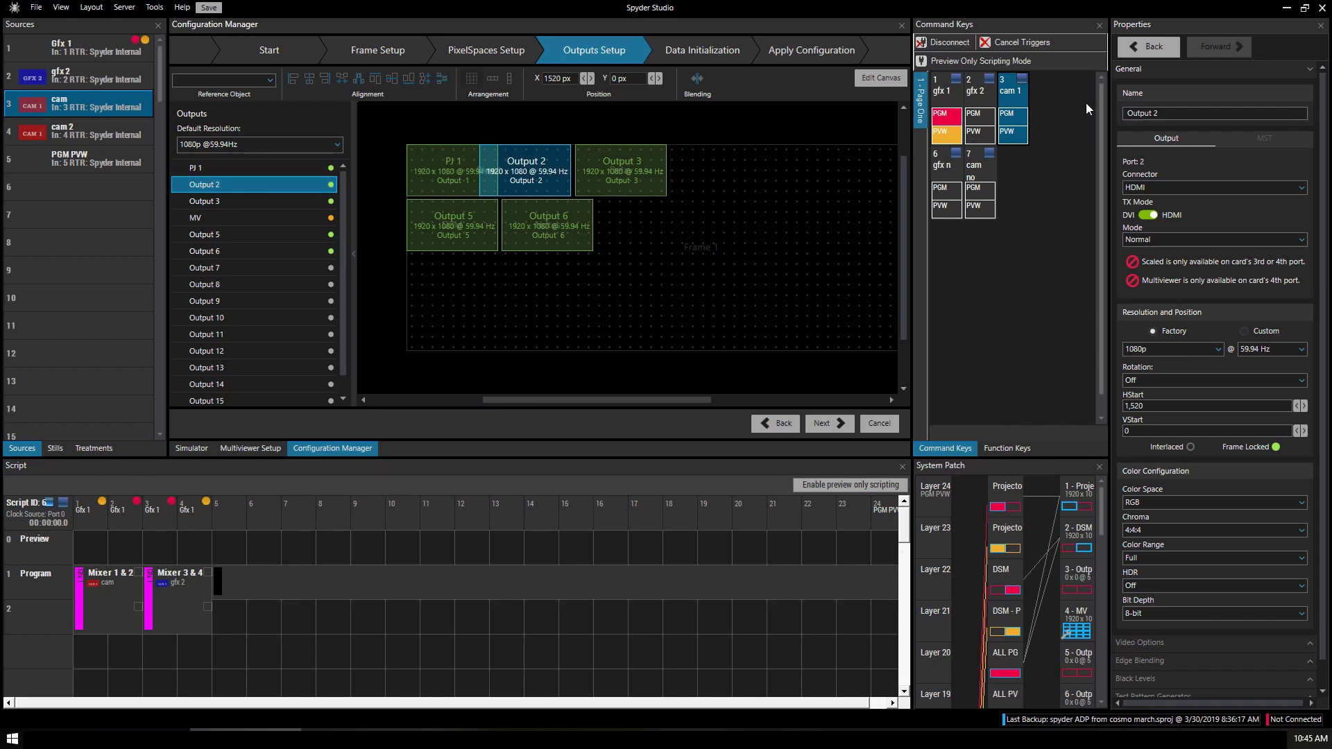
left_click(1165, 113)
type("PJ 2")
key("Return")
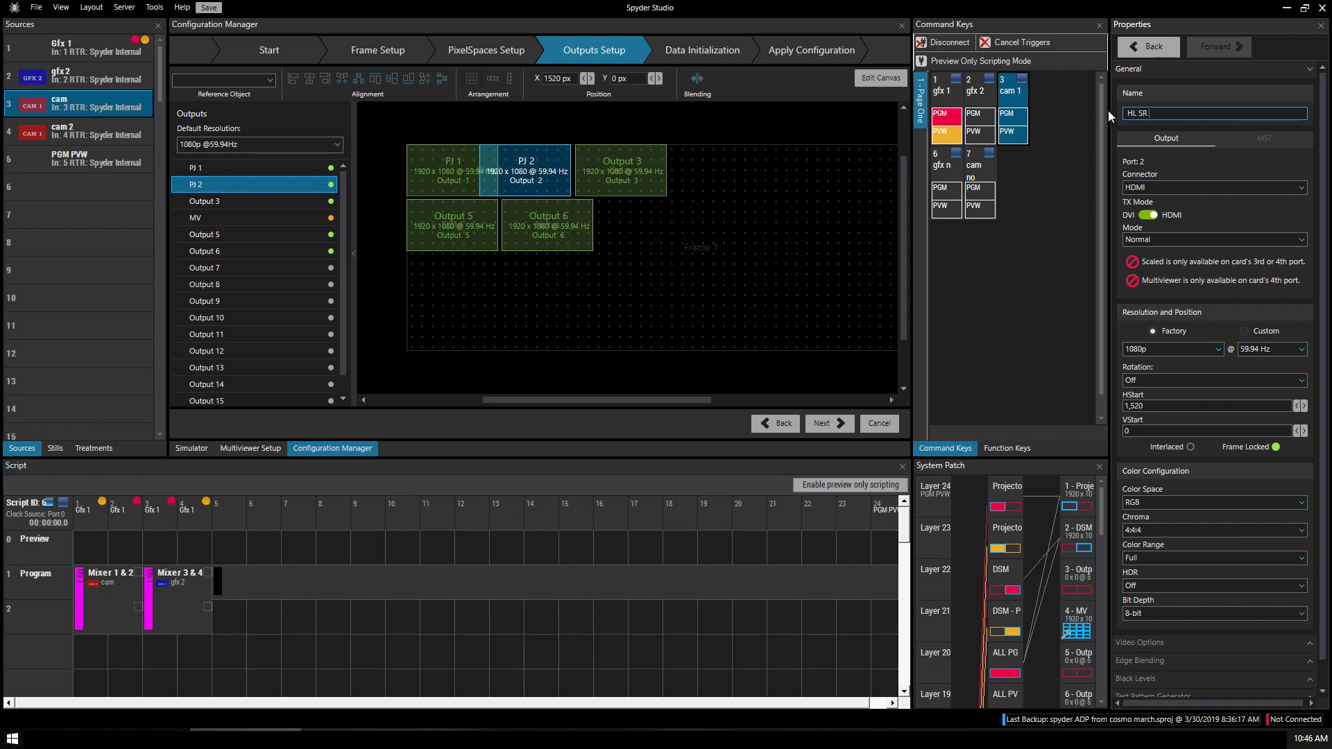
type("P1")
key("Return")
key("BackSpace")
type("R")
key("Return")
Rename the first output as HL SR P1 and the overlapping second output as HR SL P2.
left_click(430, 169)
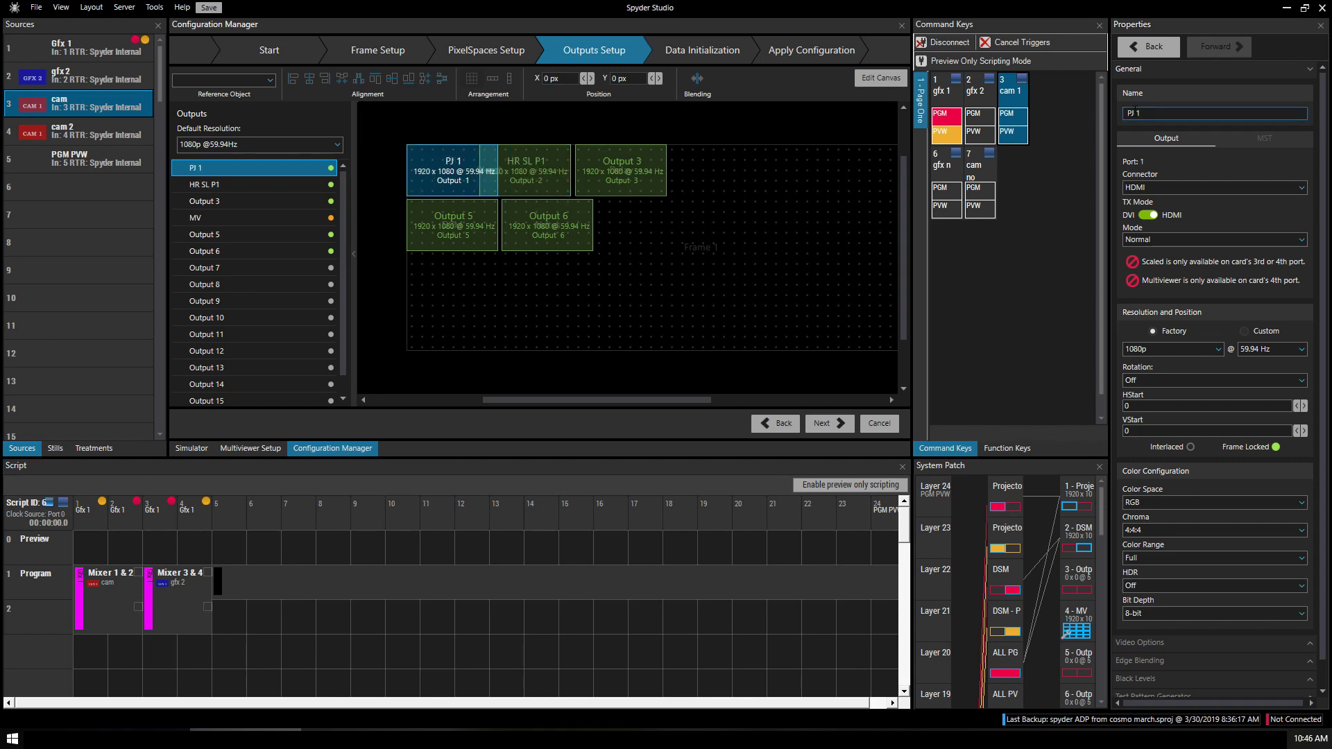
left_click(1150, 116)
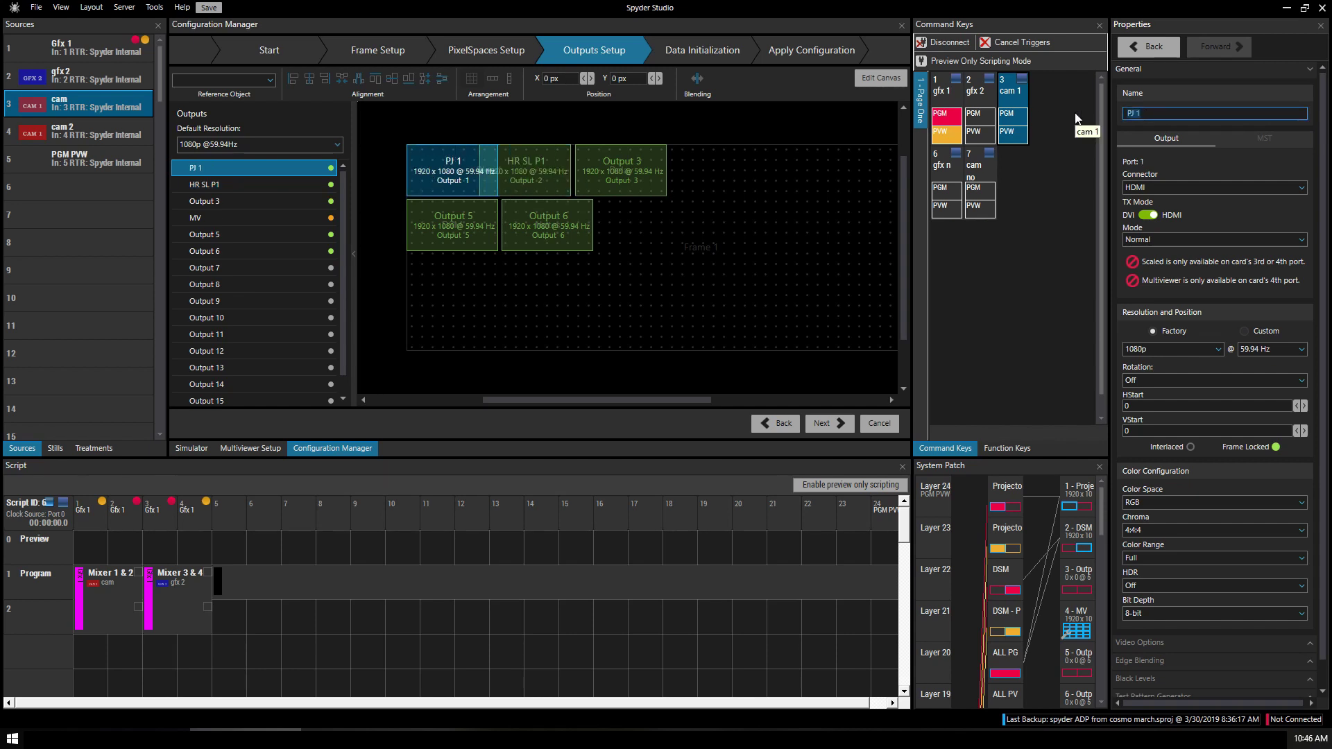
type("HL SR P1")
left_click(560, 177)
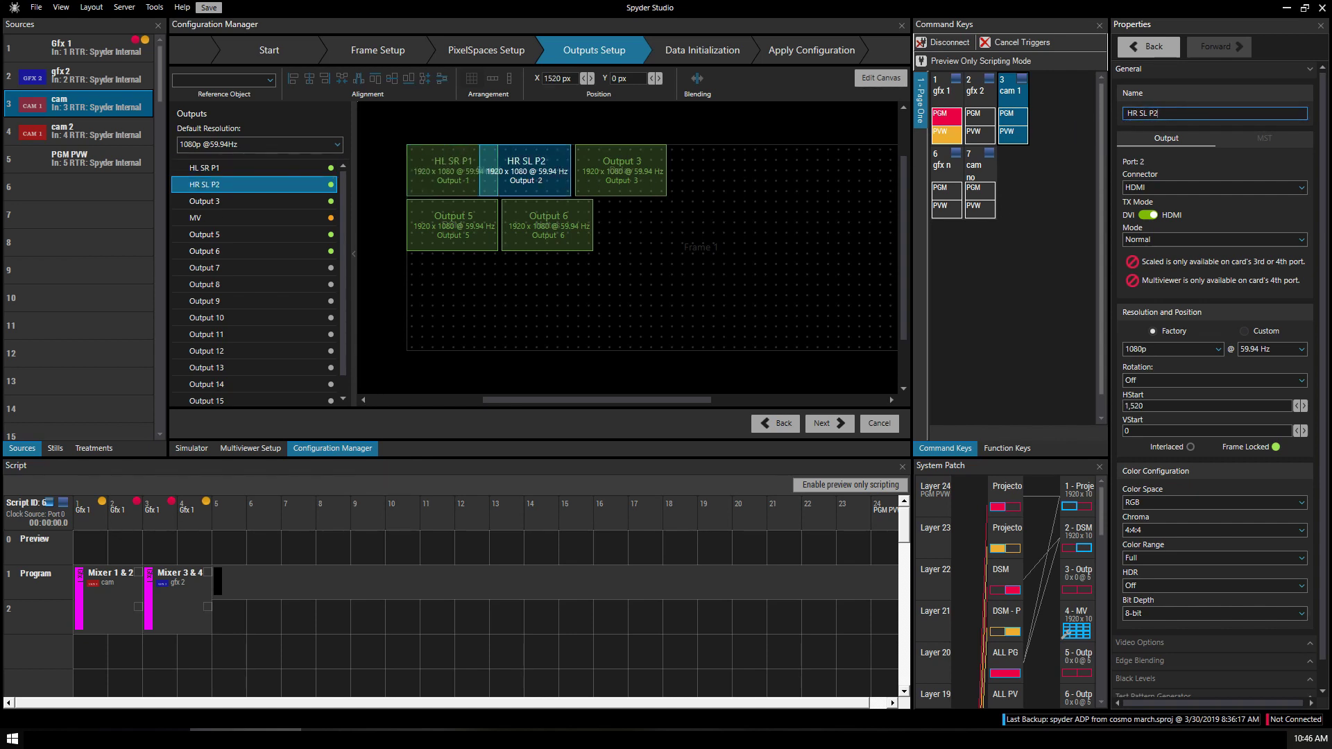
Rename Output 3 as Delay P3.
left_click(627, 171)
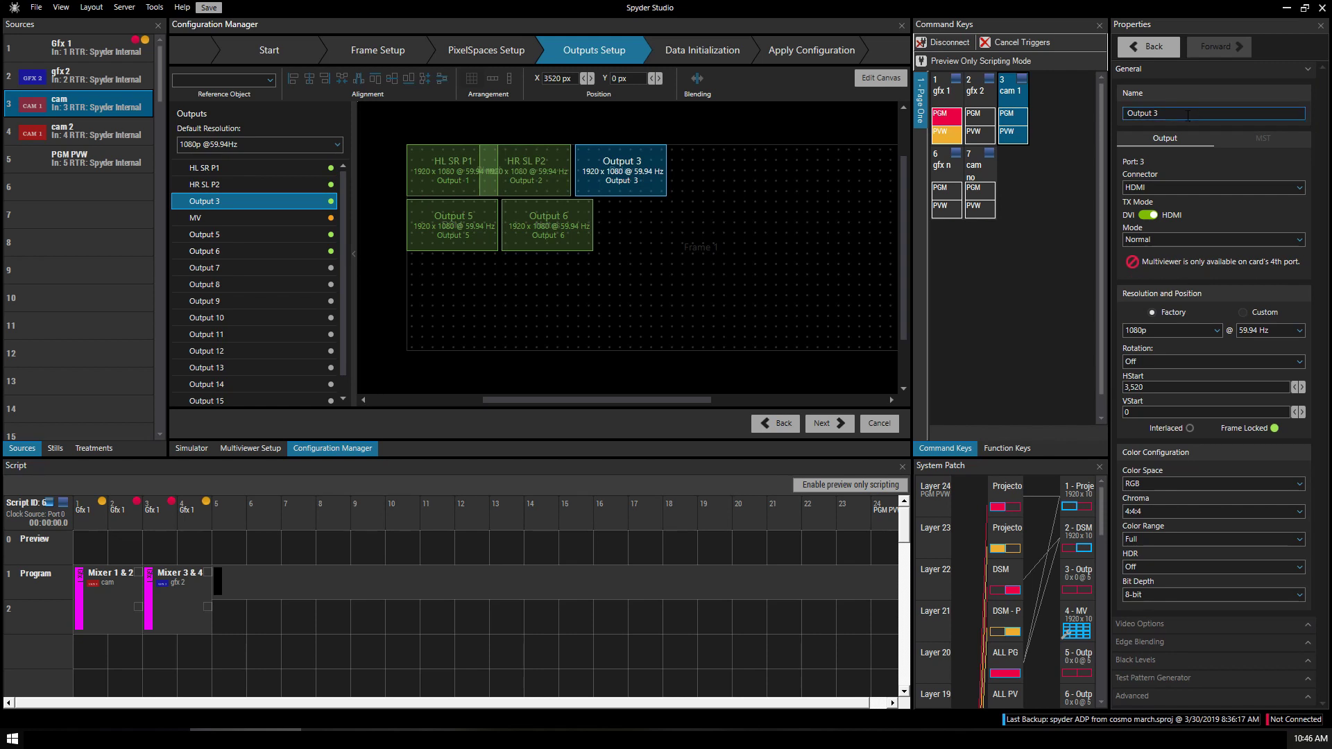
left_click_drag(1188, 115, 1091, 117)
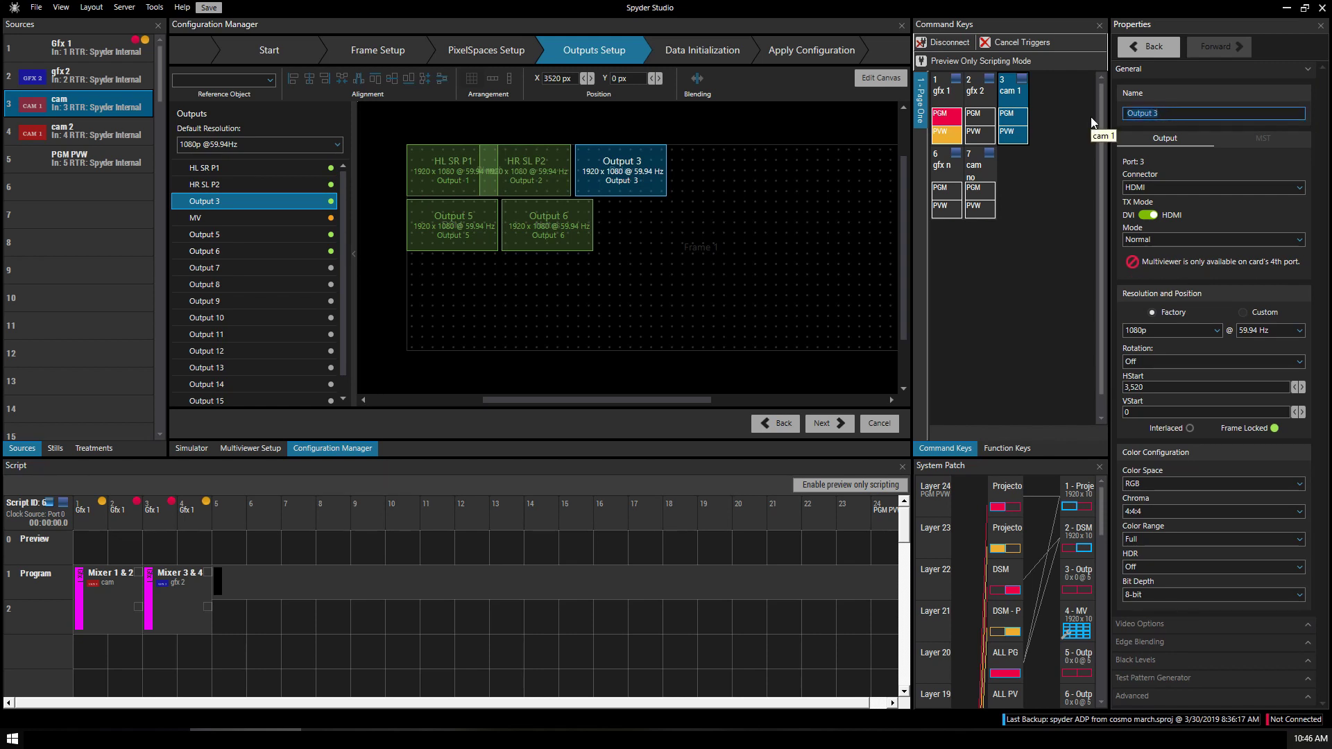
type("Delay P3")
Rename Output 5, directly below the first projector output, as DSM 1.
left_click(486, 223)
left_click_drag(1211, 116, 1067, 116)
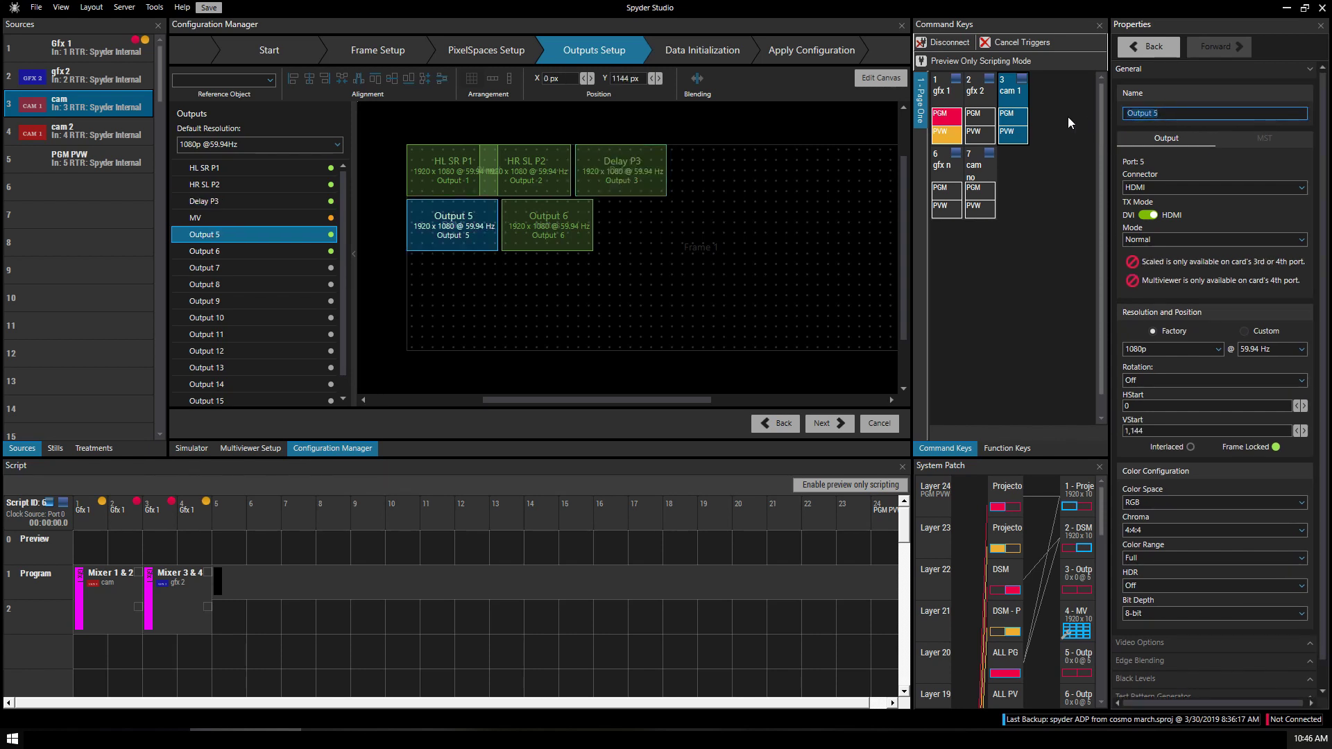
type("M")
key("BackSpace")
type("Mon 1")
triple_click(1151, 110)
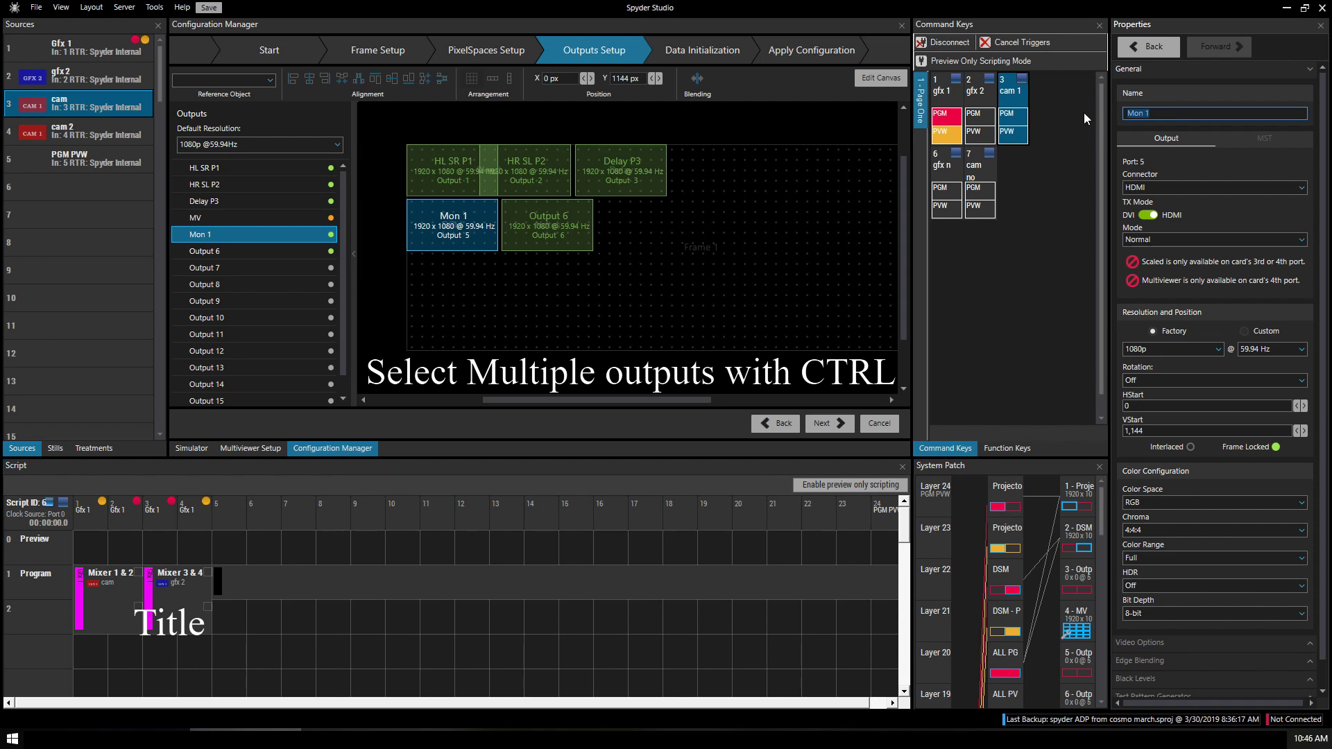
type("DSM 1")
Rename Output 6 as DSM 2.
left_click(572, 222)
triple_click(1166, 113)
type("DSM 2")
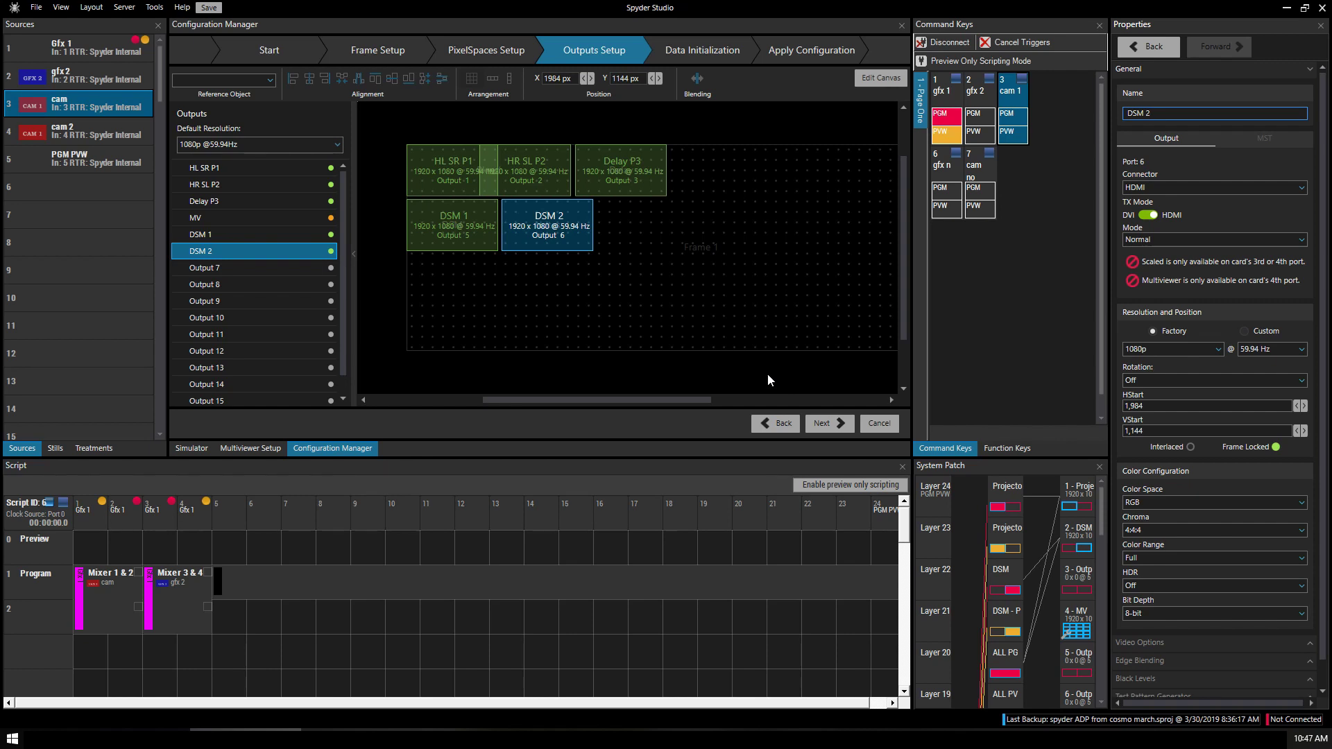
Proceed past data initialization without clearing existing data, apply the configuration to the local PC in Virtual Mode, and close the Configuration Manager.
left_click(828, 425)
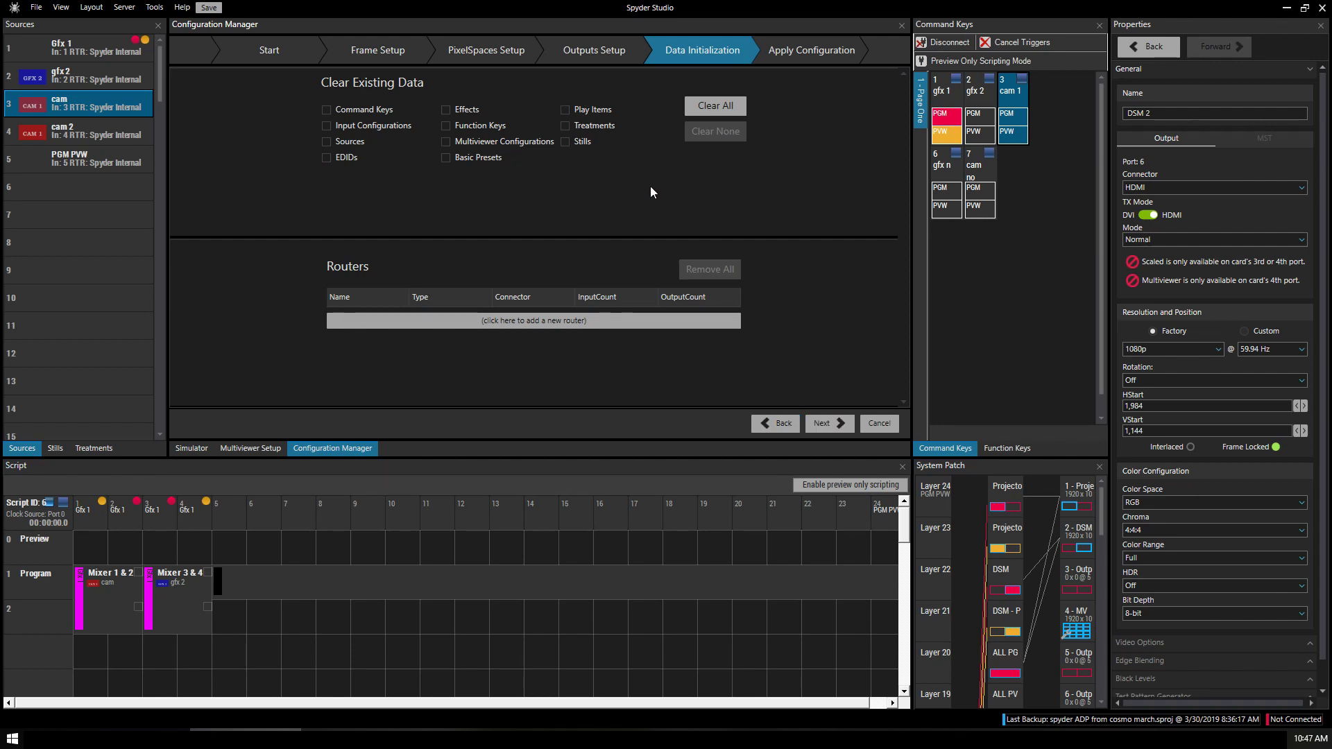
left_click(835, 426)
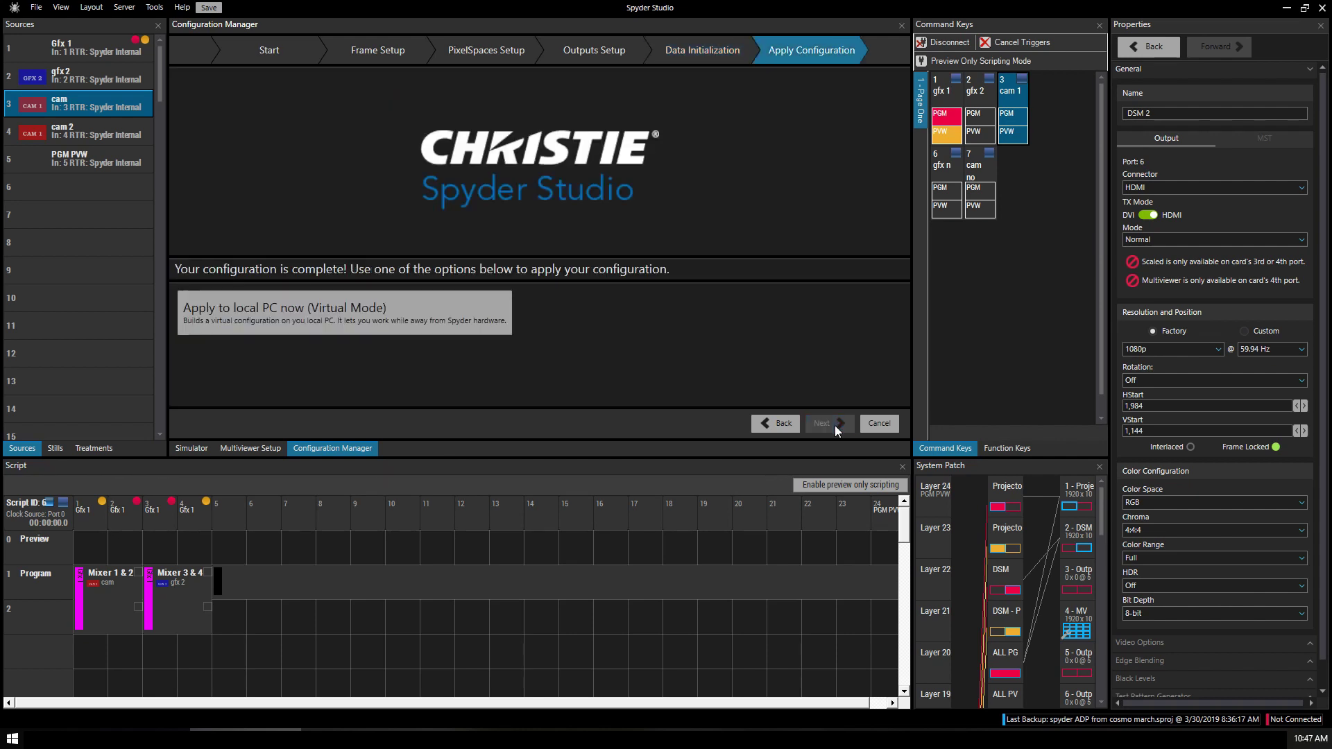
left_click(378, 318)
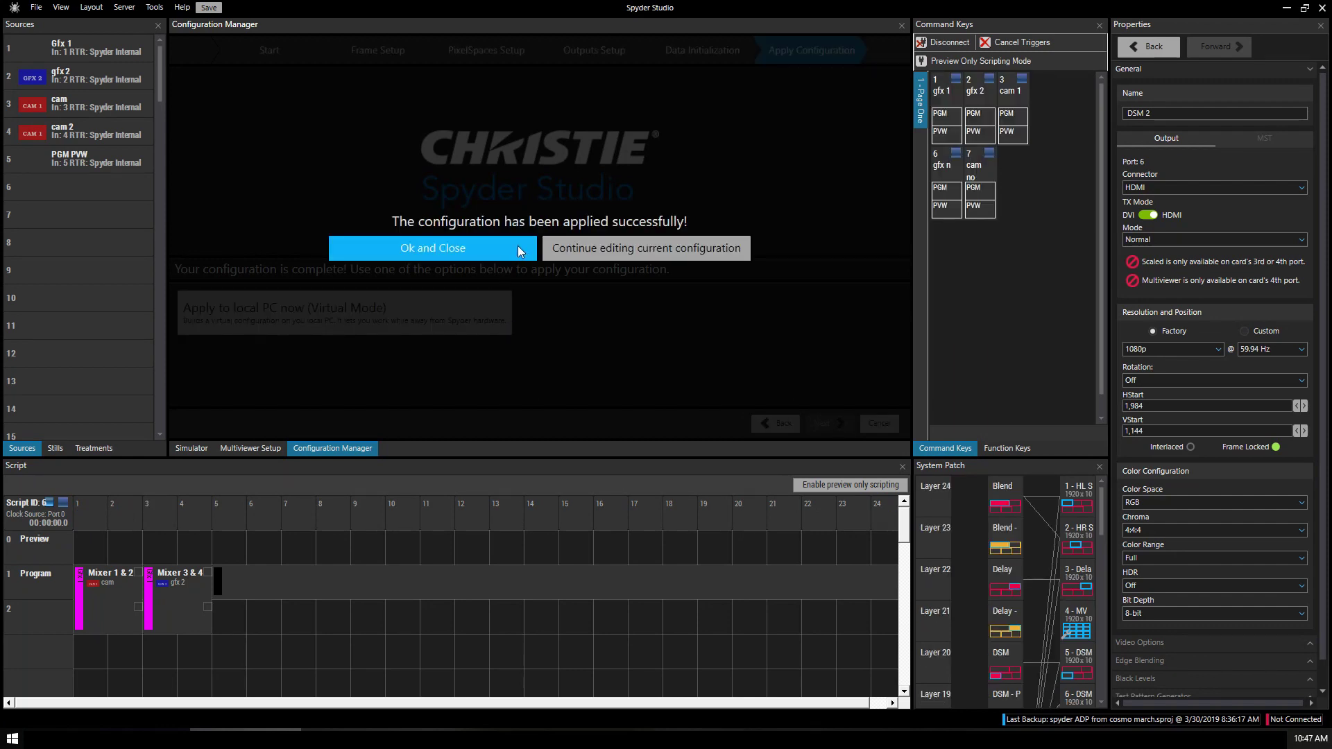
left_click(521, 251)
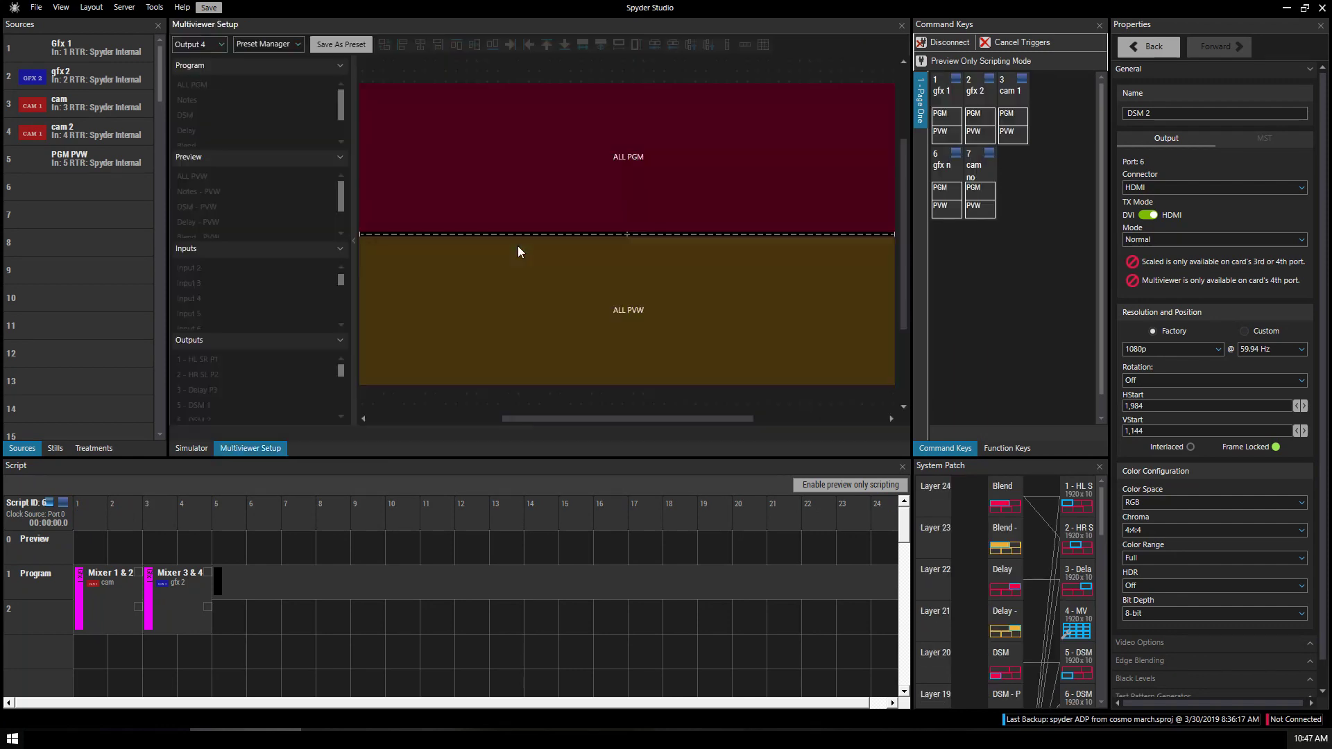
Show the Simulator with all program and preview PixelSpaces fitted in view.
left_click(178, 451)
left_click(248, 69)
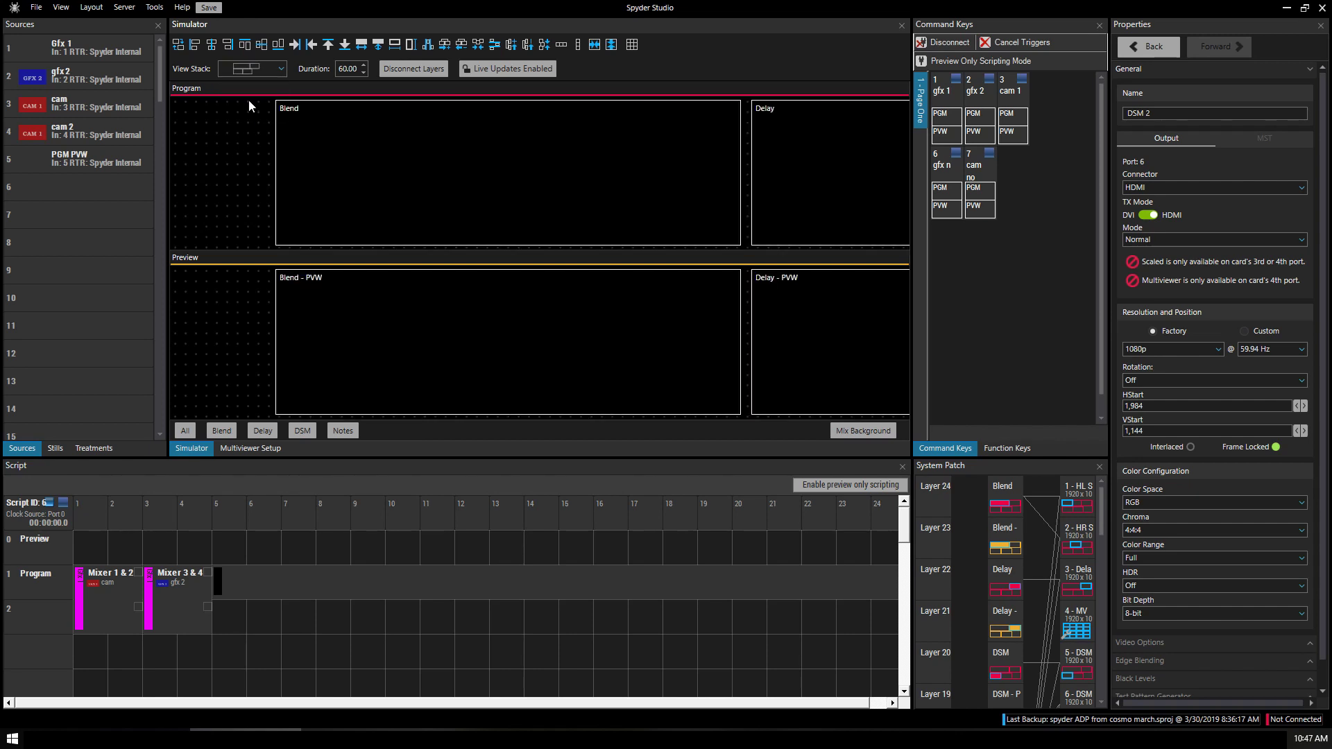
left_click(186, 431)
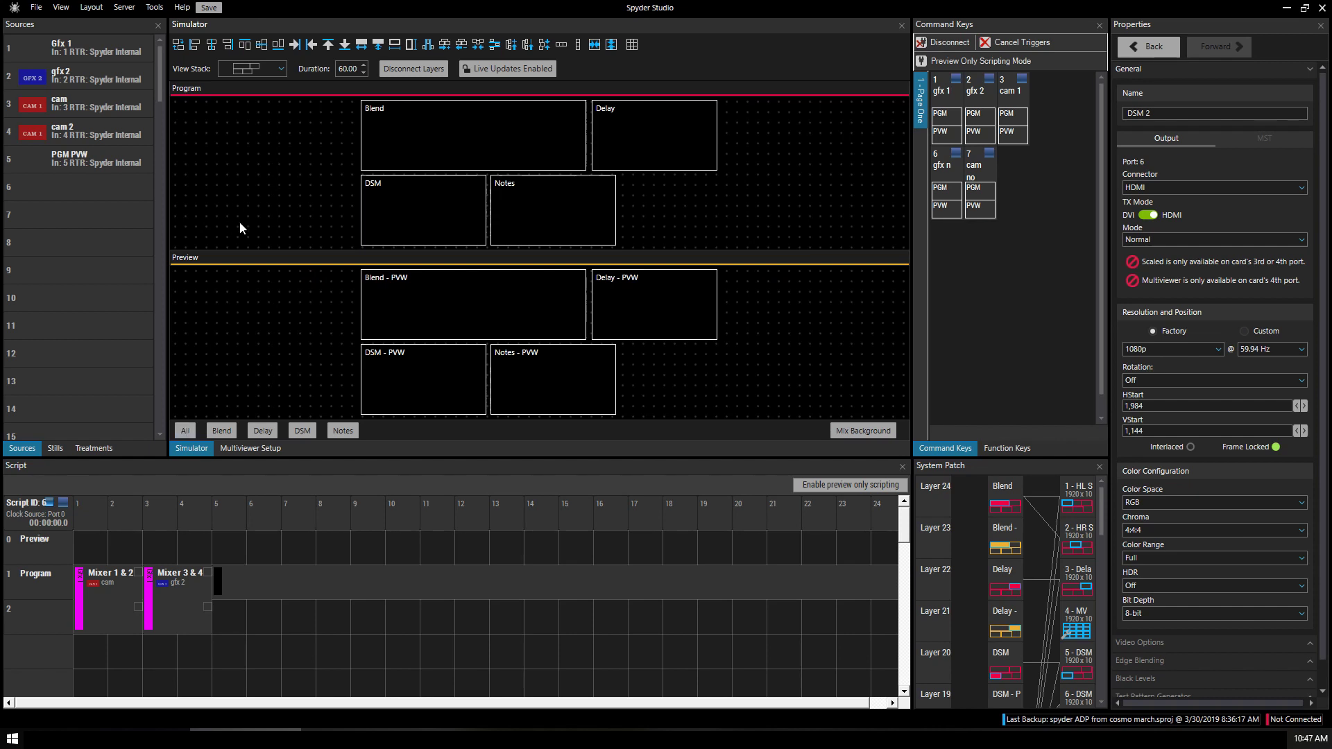
Set output 4, MV, as the configuration output in the System Patch.
left_click(79, 49)
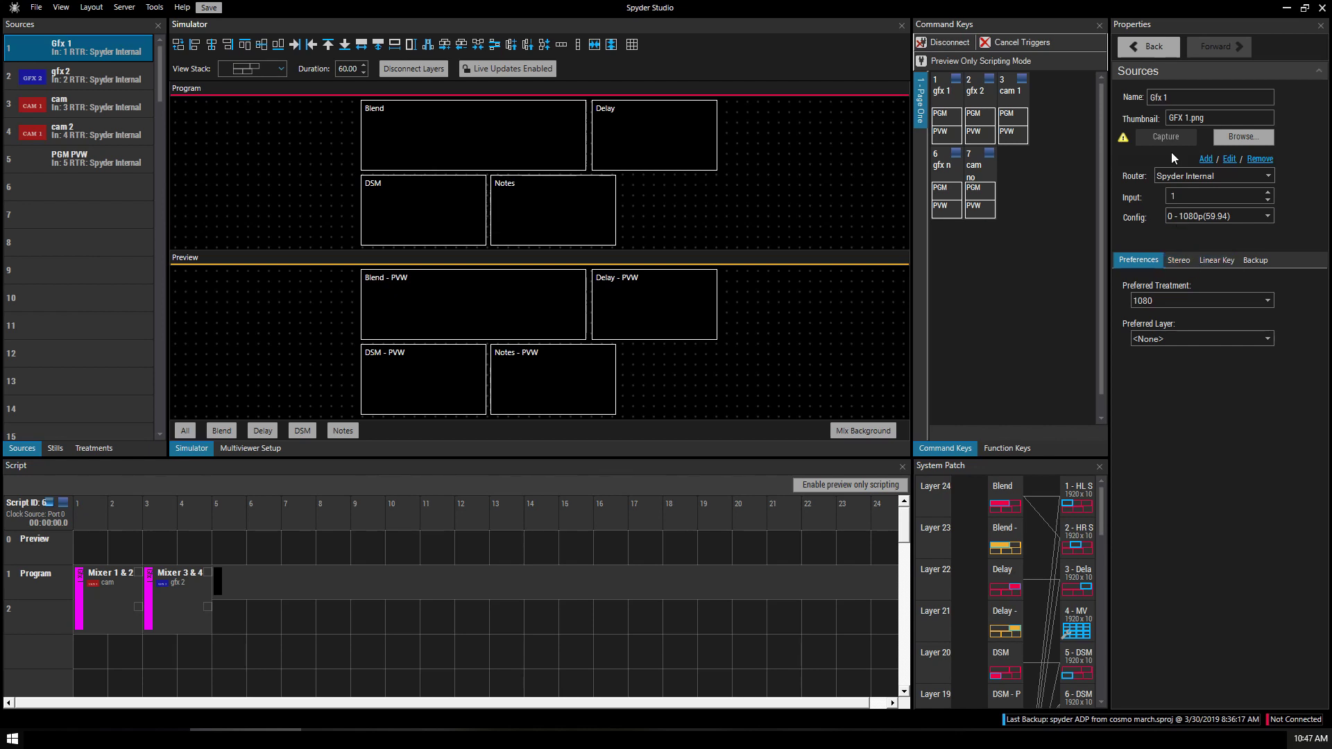
right_click(1077, 622)
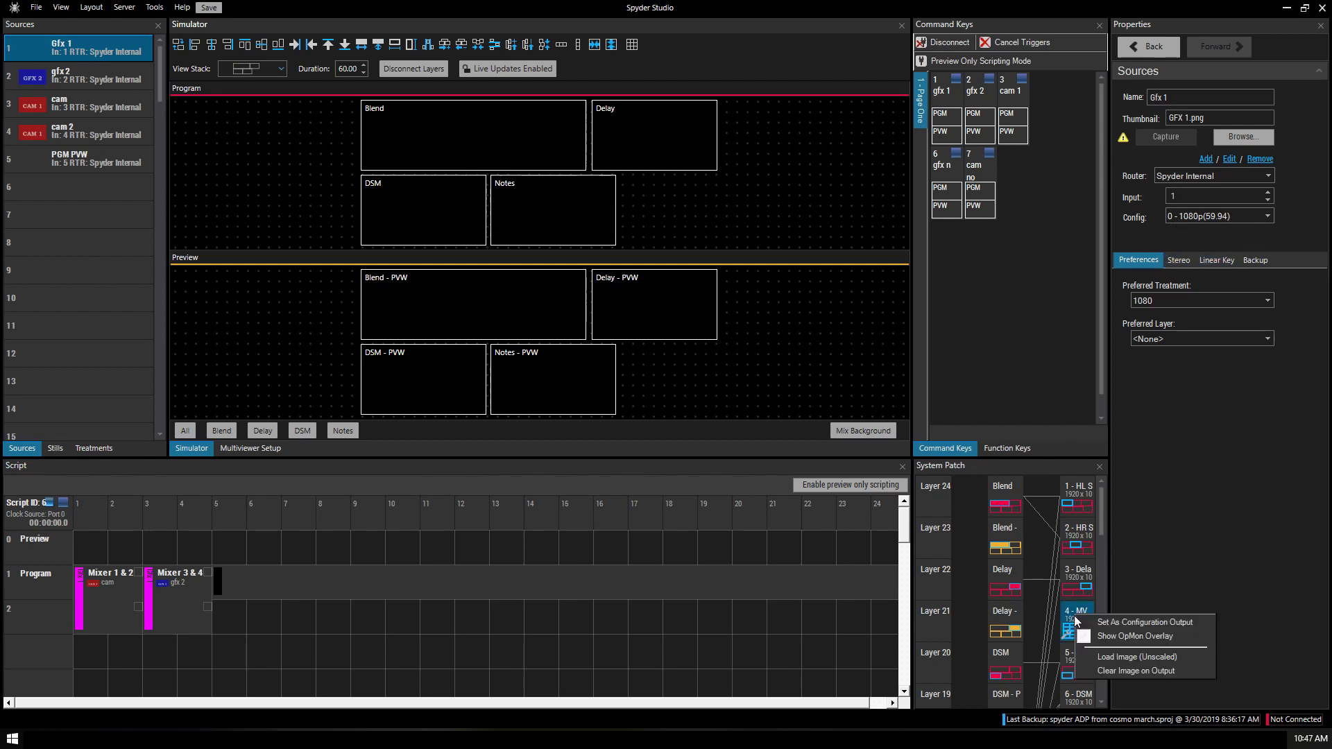
left_click(1099, 627)
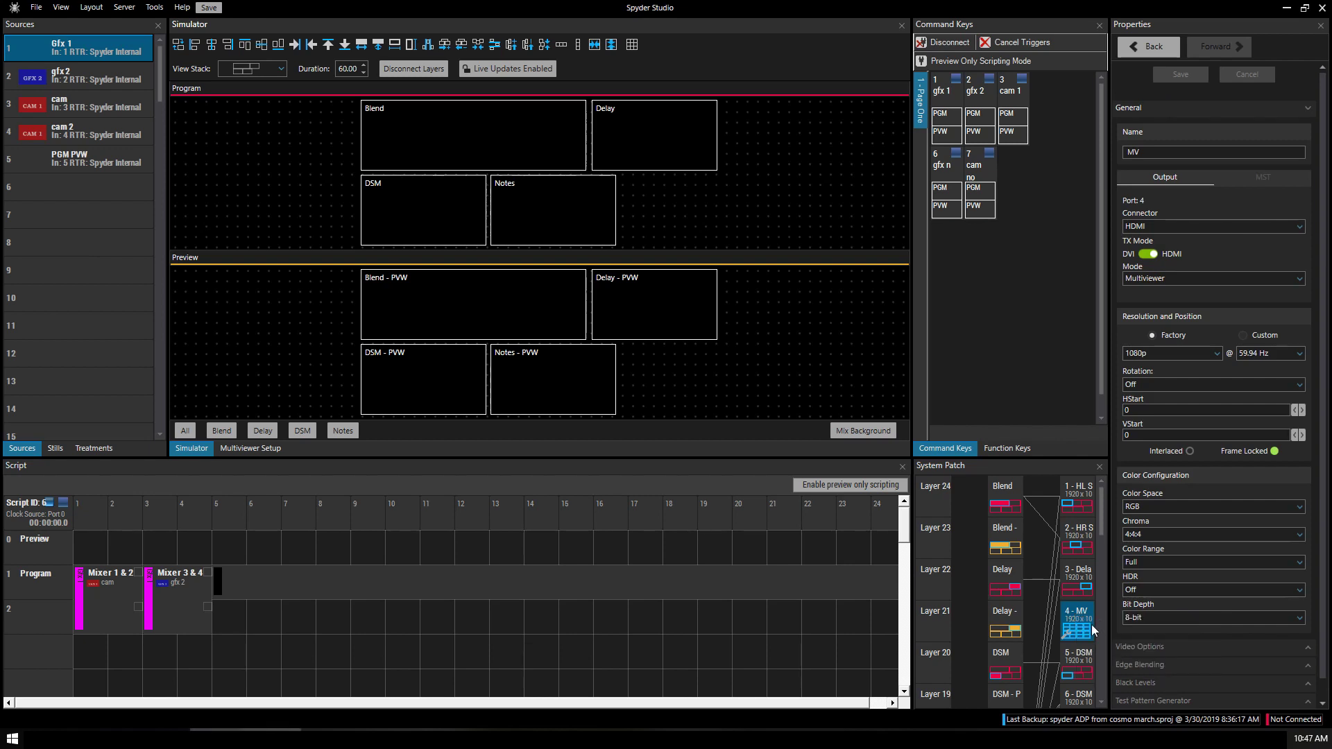
Start configuring the Gfx 1 source so its input configuration settings are available.
left_click(67, 52)
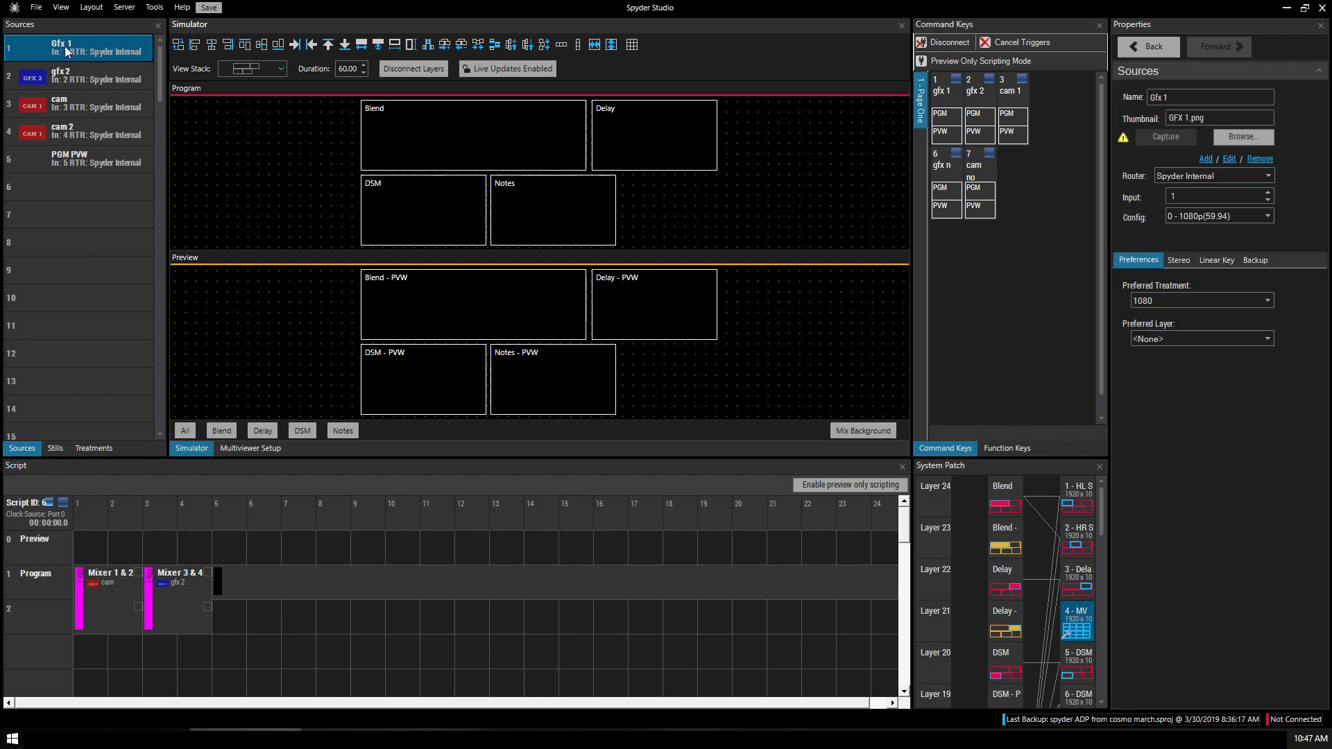
right_click(67, 50)
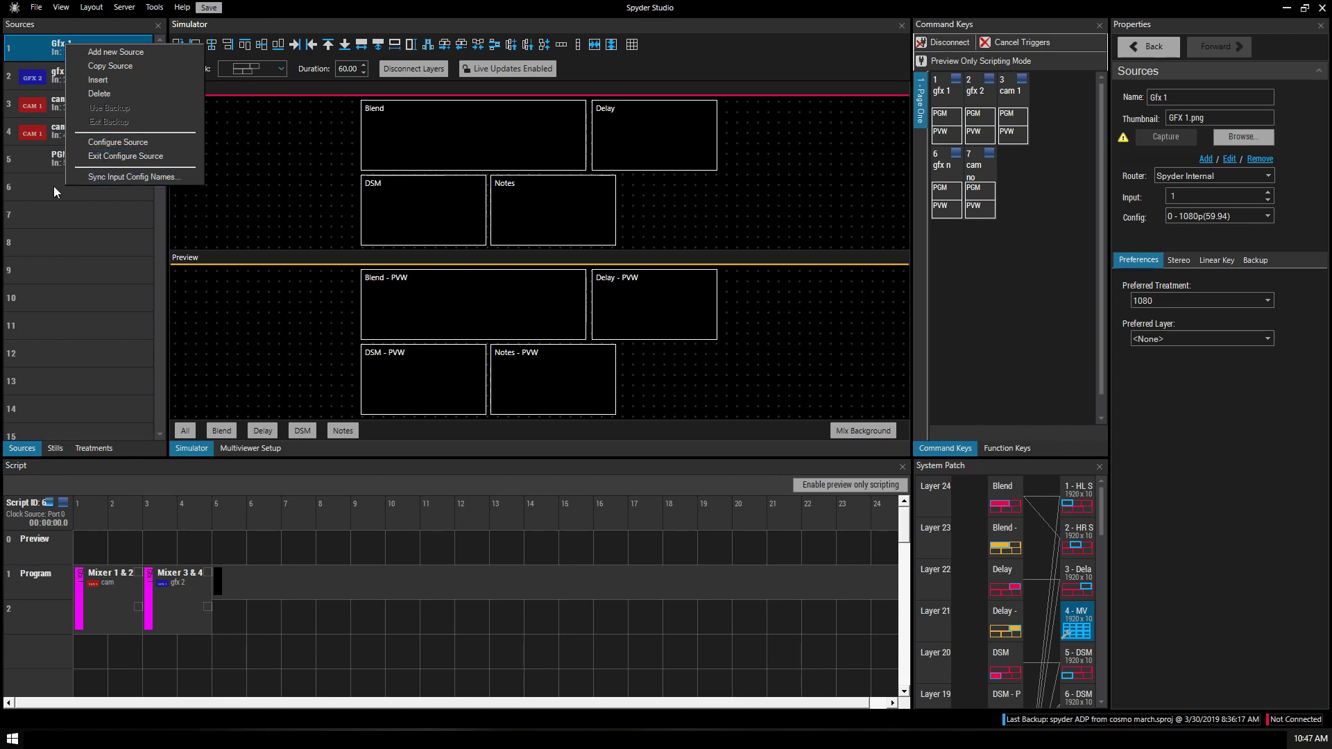
left_click(118, 144)
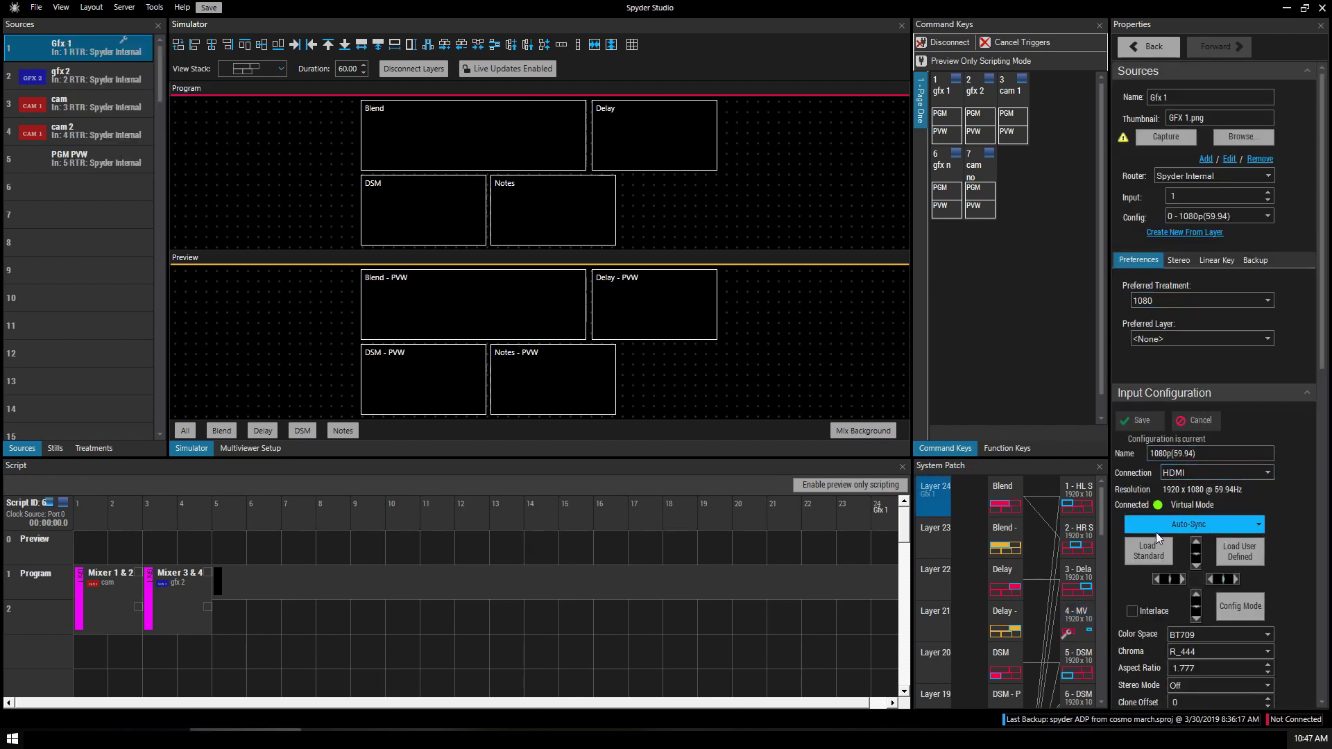
Load the UHD factory format for the Gfx 1 input configuration and save it.
left_click(1159, 554)
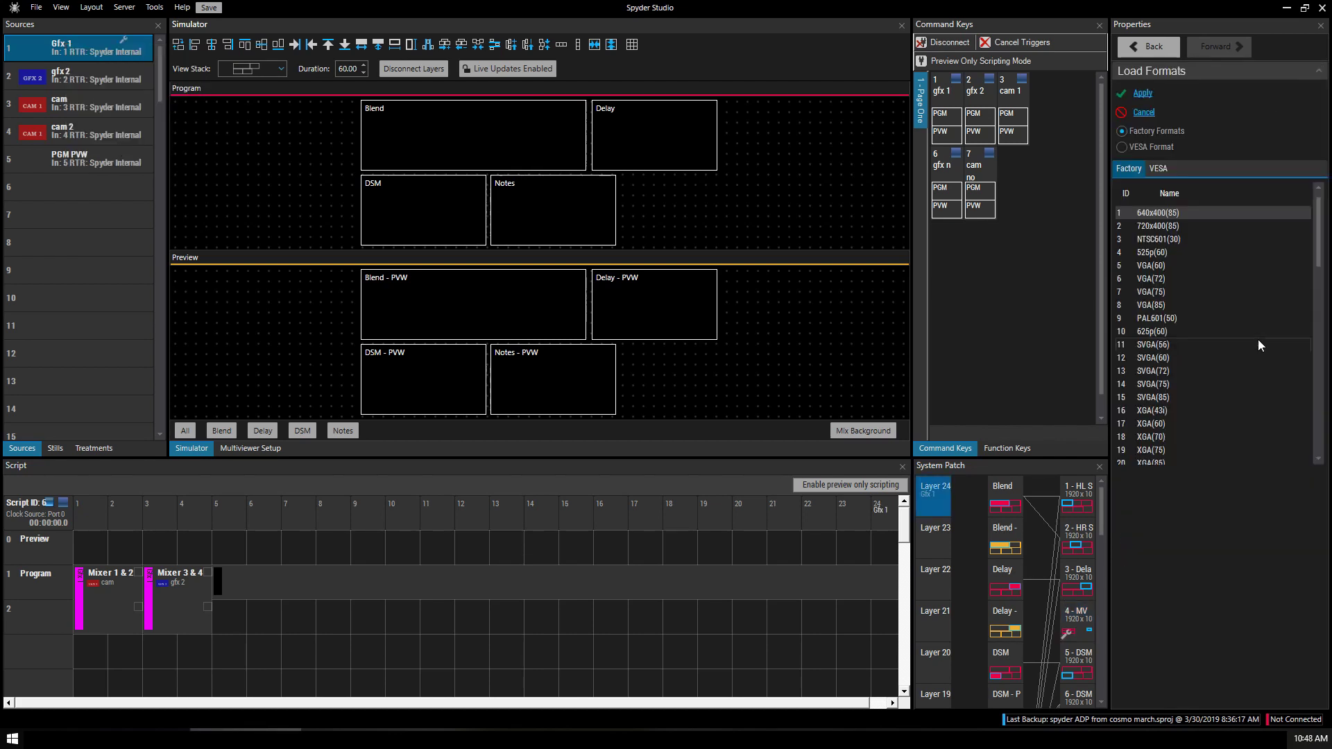
left_click_drag(1318, 243, 1324, 430)
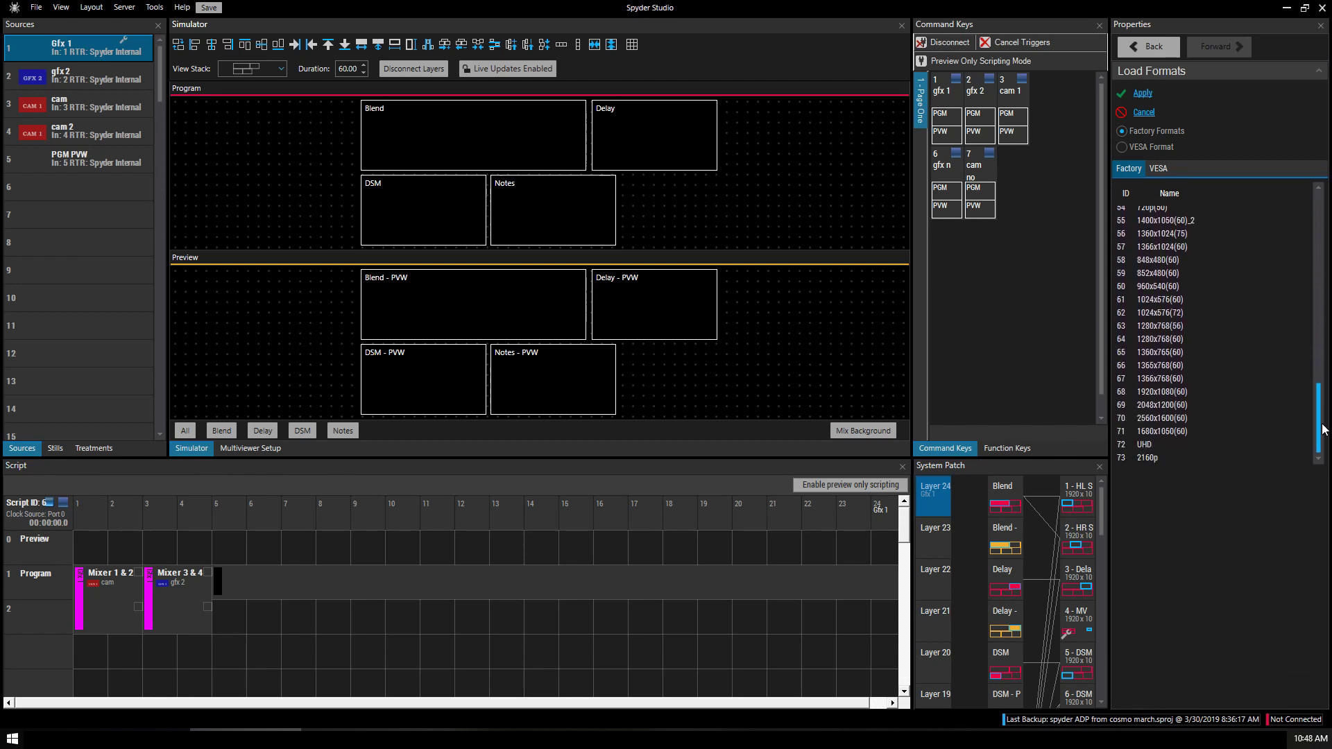
left_click(1147, 446)
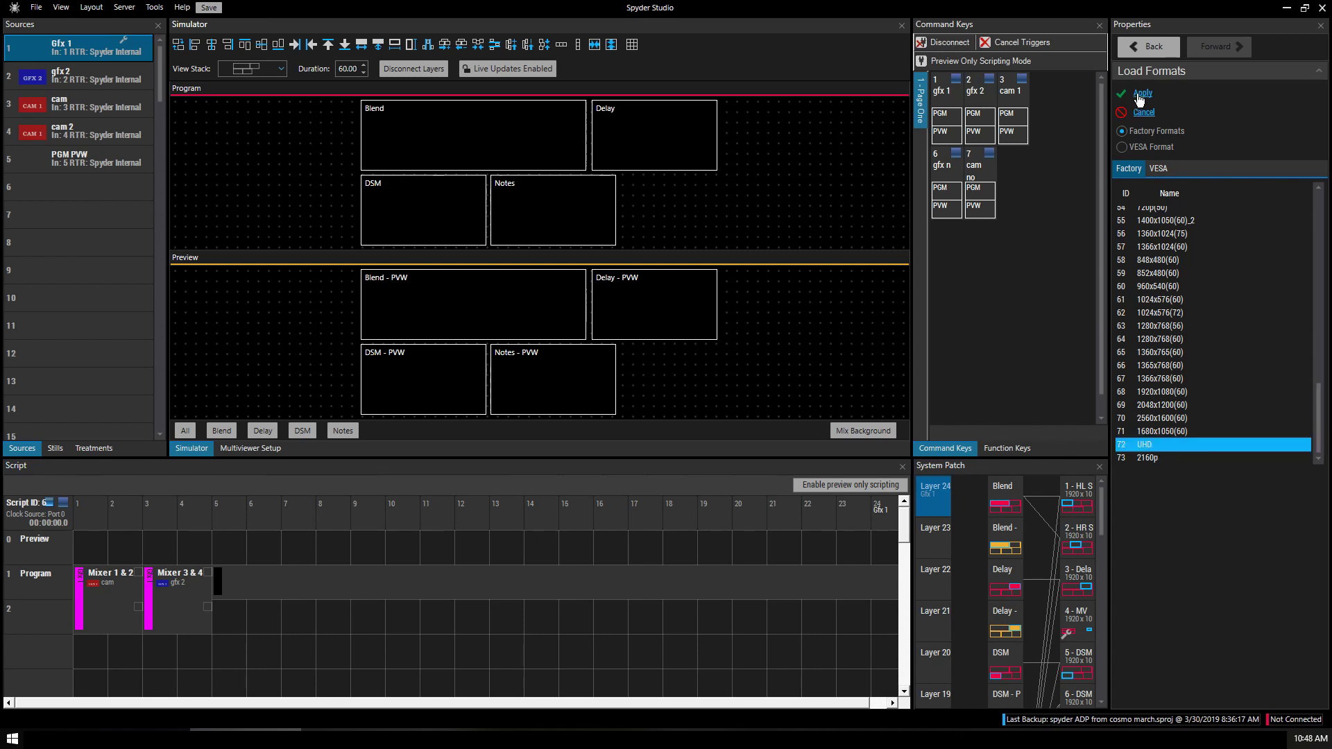
left_click(1142, 93)
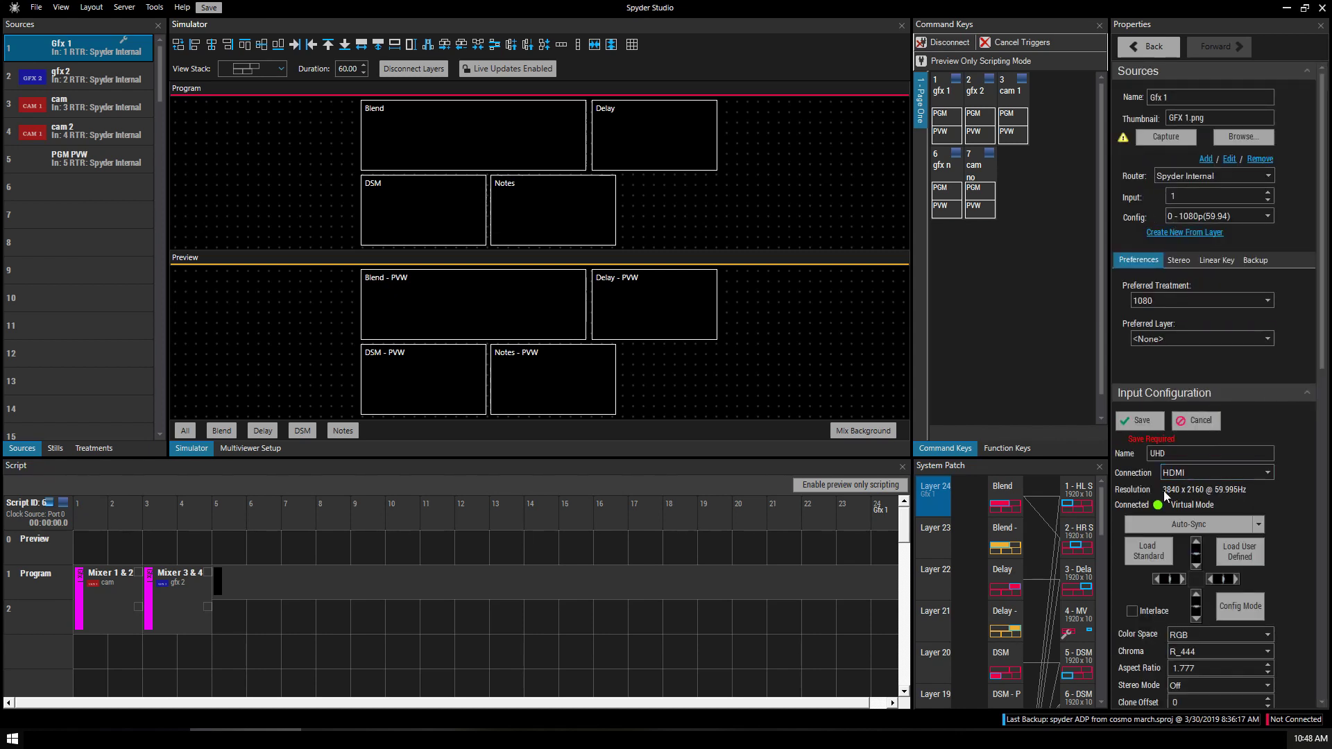
left_click(1142, 423)
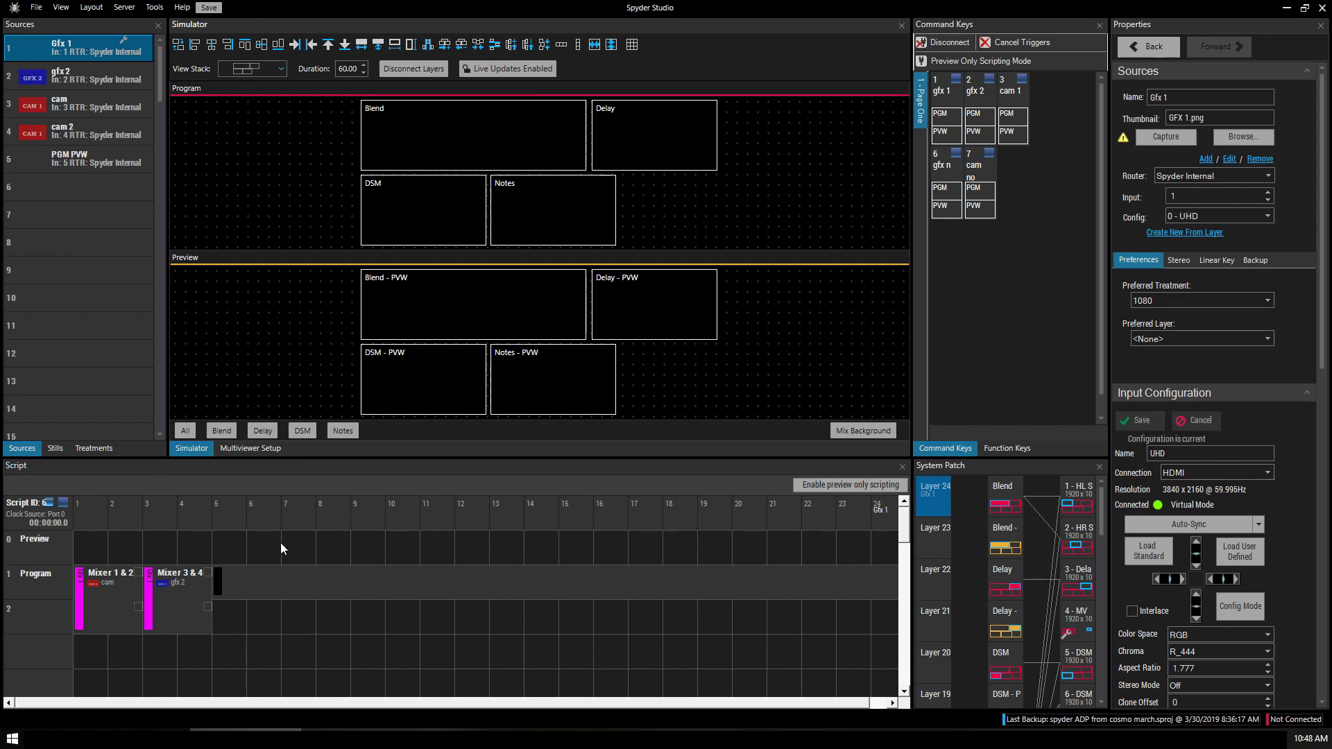
Delete both mixer elements and the script-off element from the script's Program row.
left_click(167, 586)
key("Delete")
left_click(130, 583)
key("Delete")
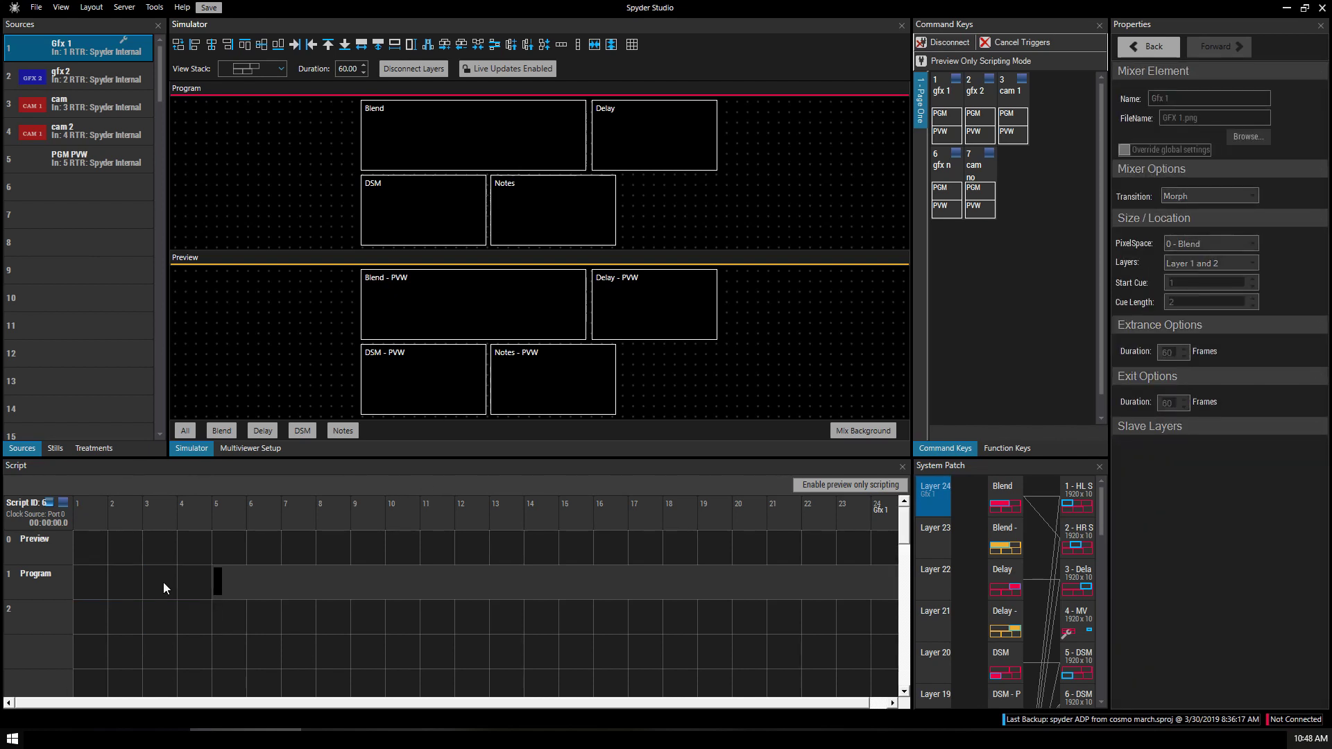
left_click(226, 581)
key("Delete")
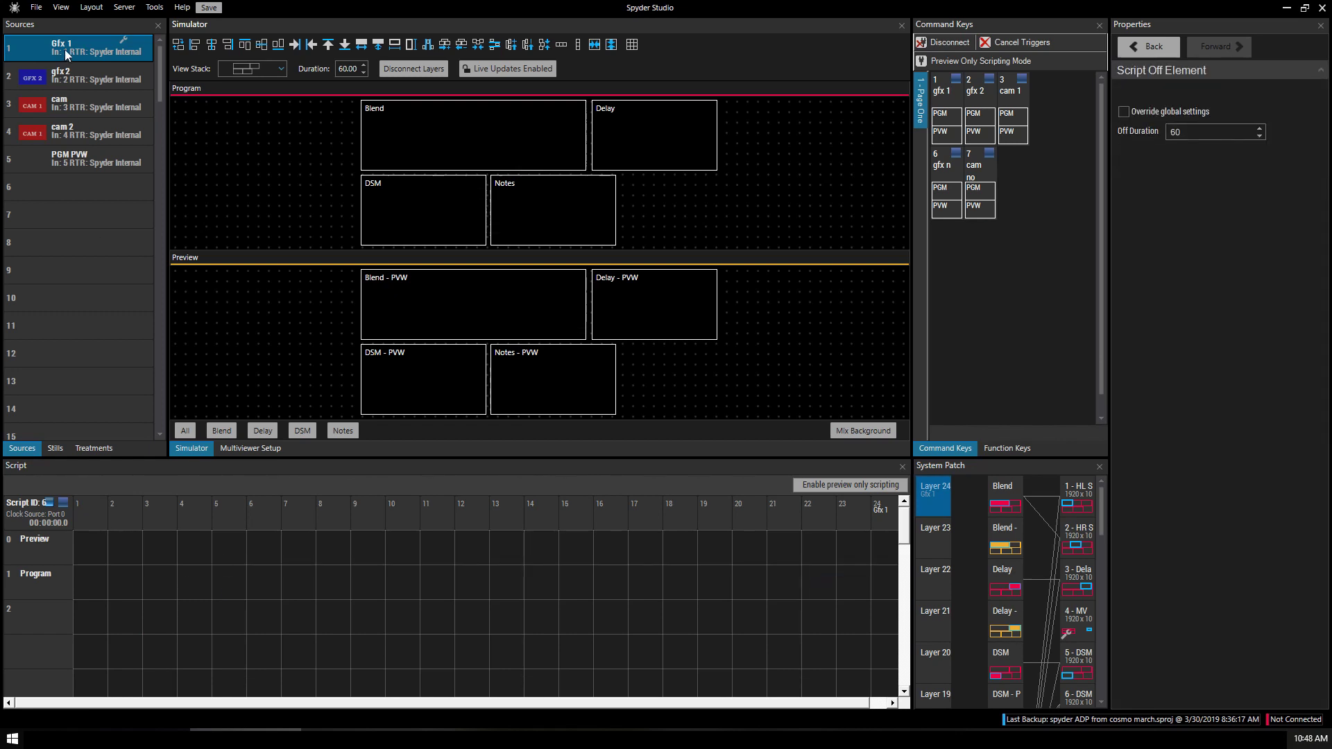
Add the Gfx 1 source to layer 1 of the script's Program row and convert it to a mixer.
left_click_drag(67, 55, 89, 582)
right_click(88, 578)
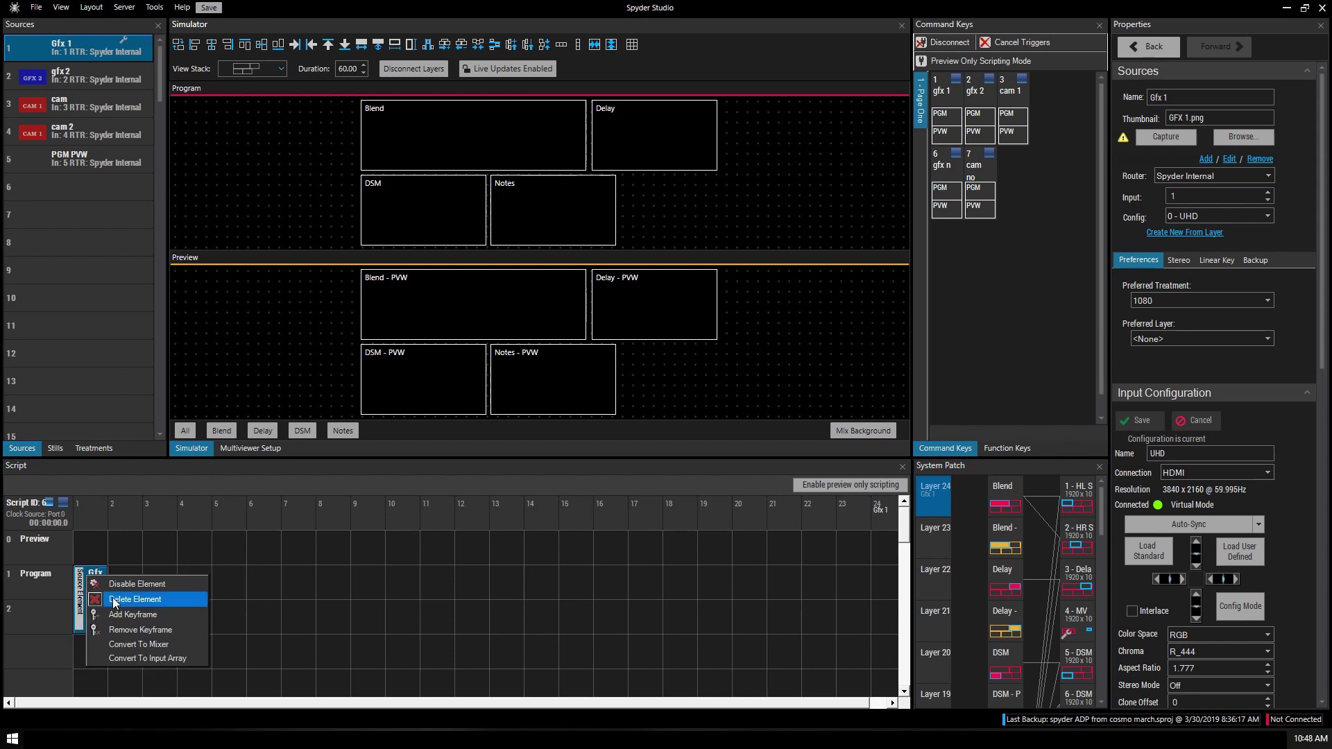
left_click(137, 644)
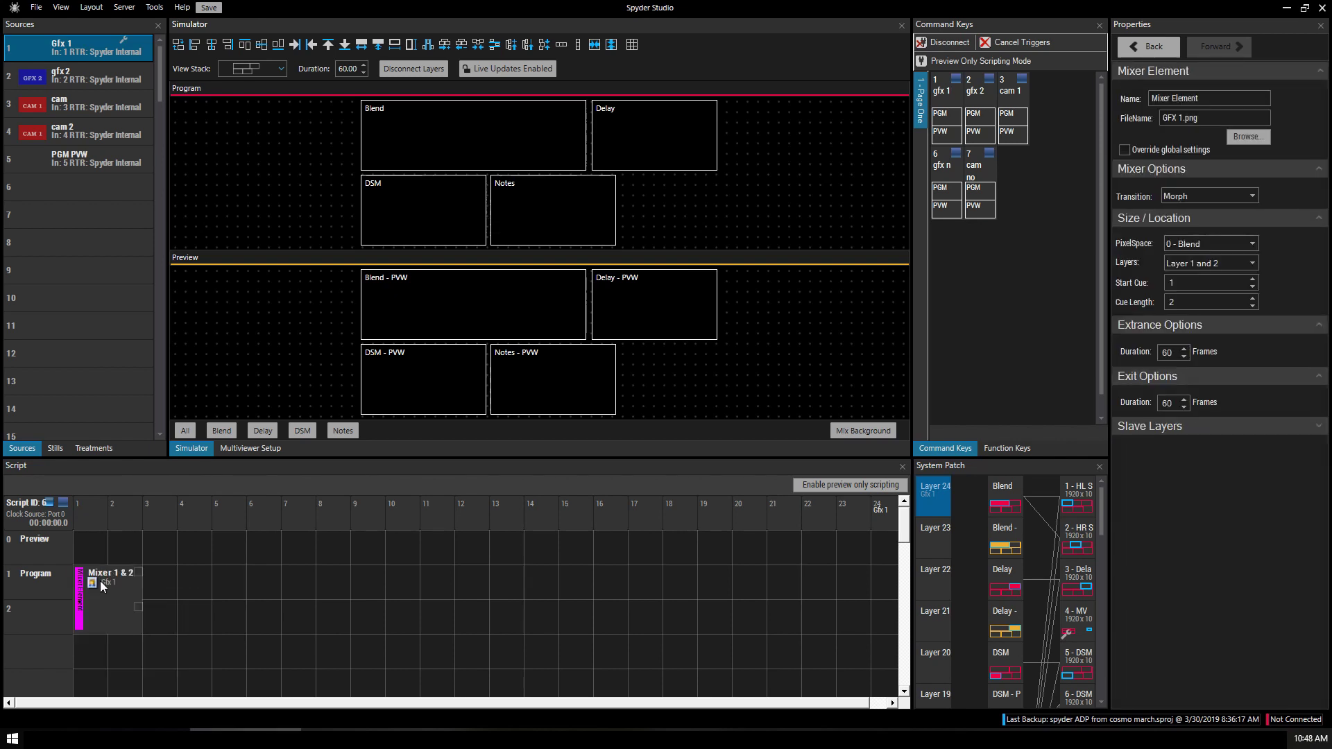
left_click(102, 584)
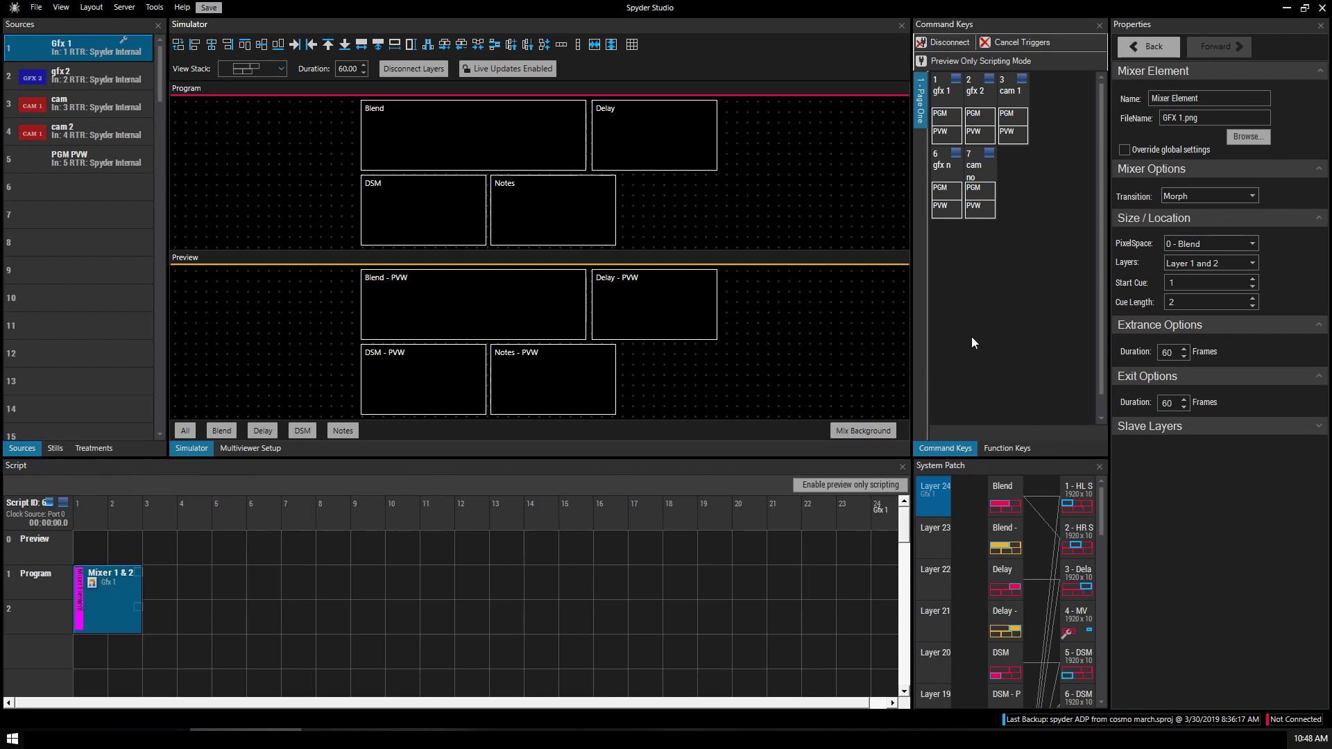
Recall the Program cue and size the Gfx 1 layer in Program to fill the width of the Blend PixelSpace.
left_click(46, 591)
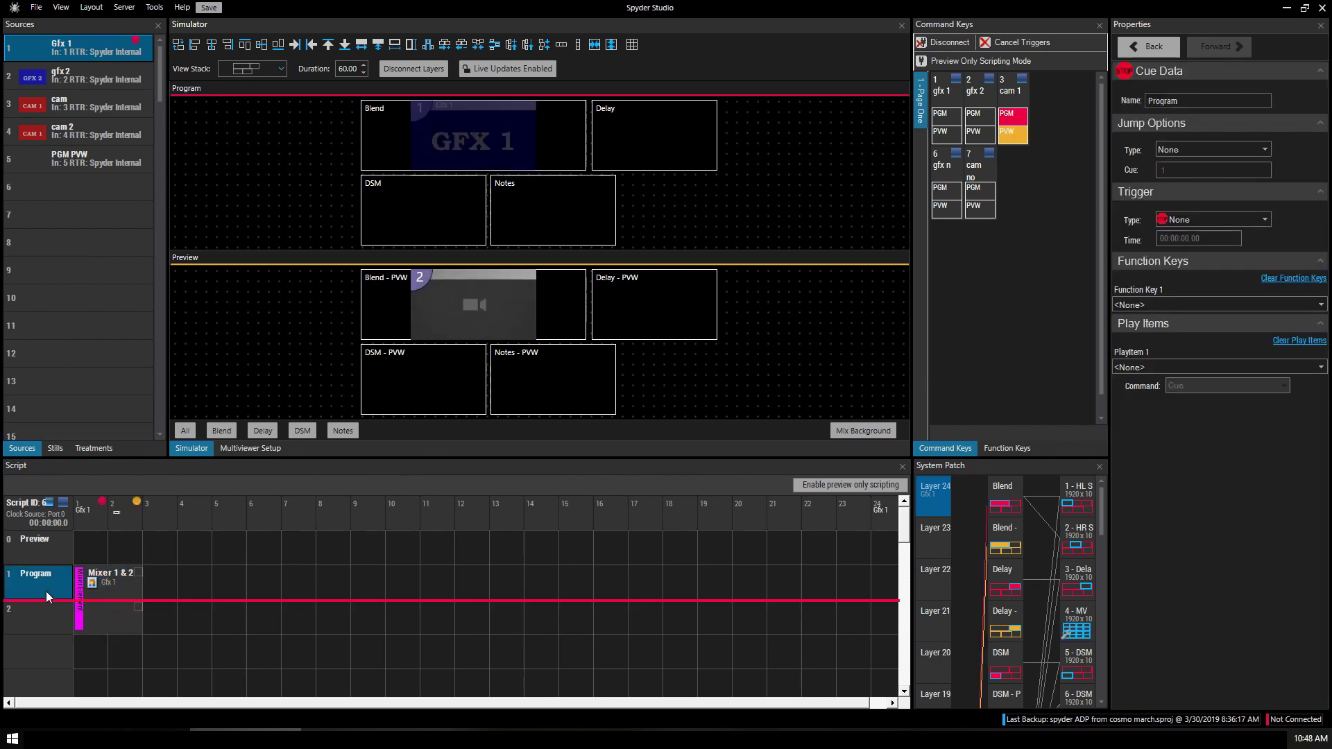
left_click(458, 140)
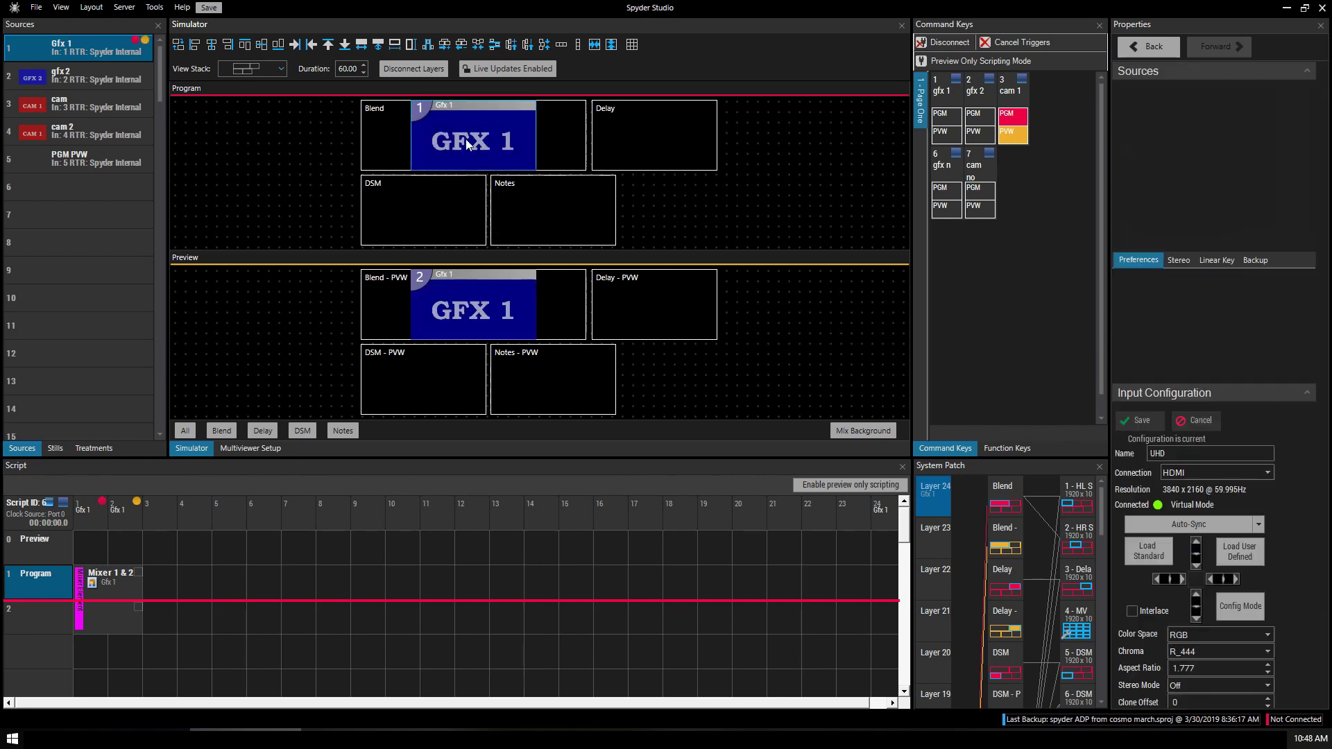
left_click(363, 43)
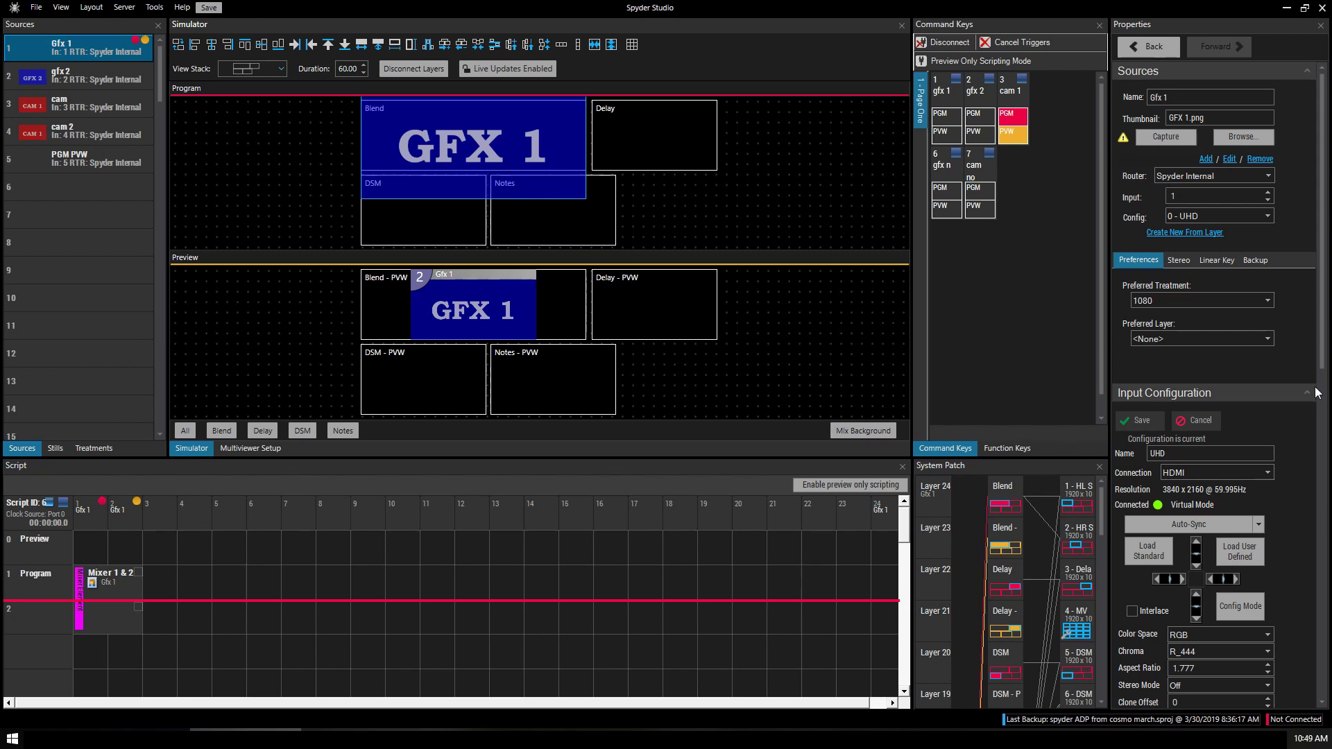
Turn off Reposition Window for the Blend layer's crop and set its bottom and top crop to 0.220.
scroll(1321, 363, "down", 15)
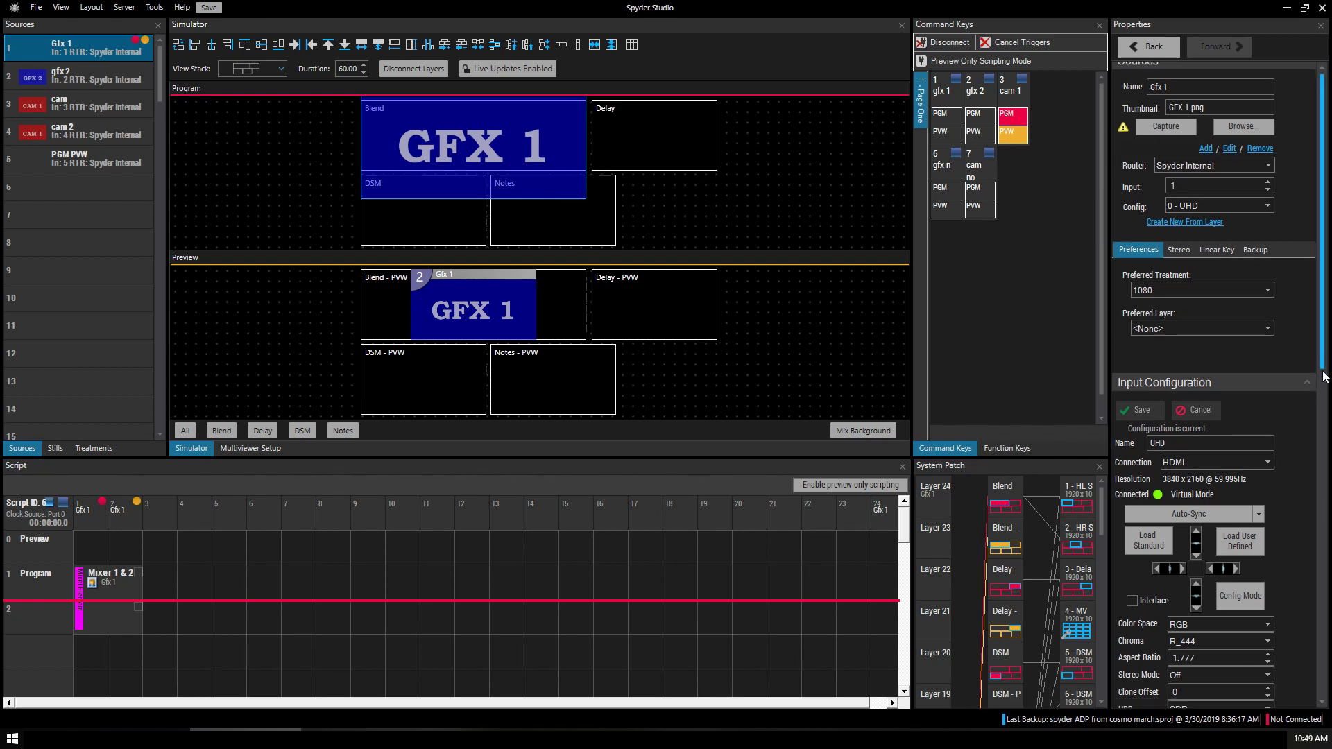
left_click(1124, 503)
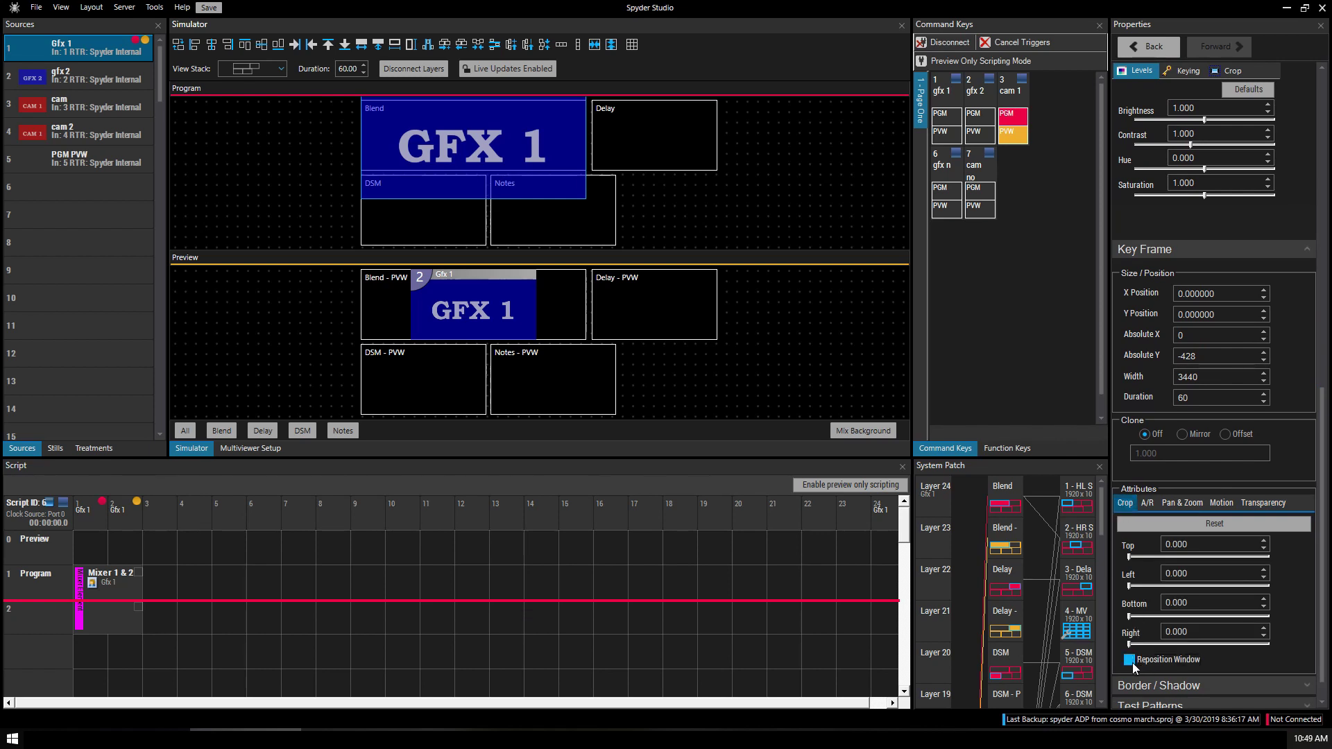
left_click_drag(1128, 616, 1159, 617)
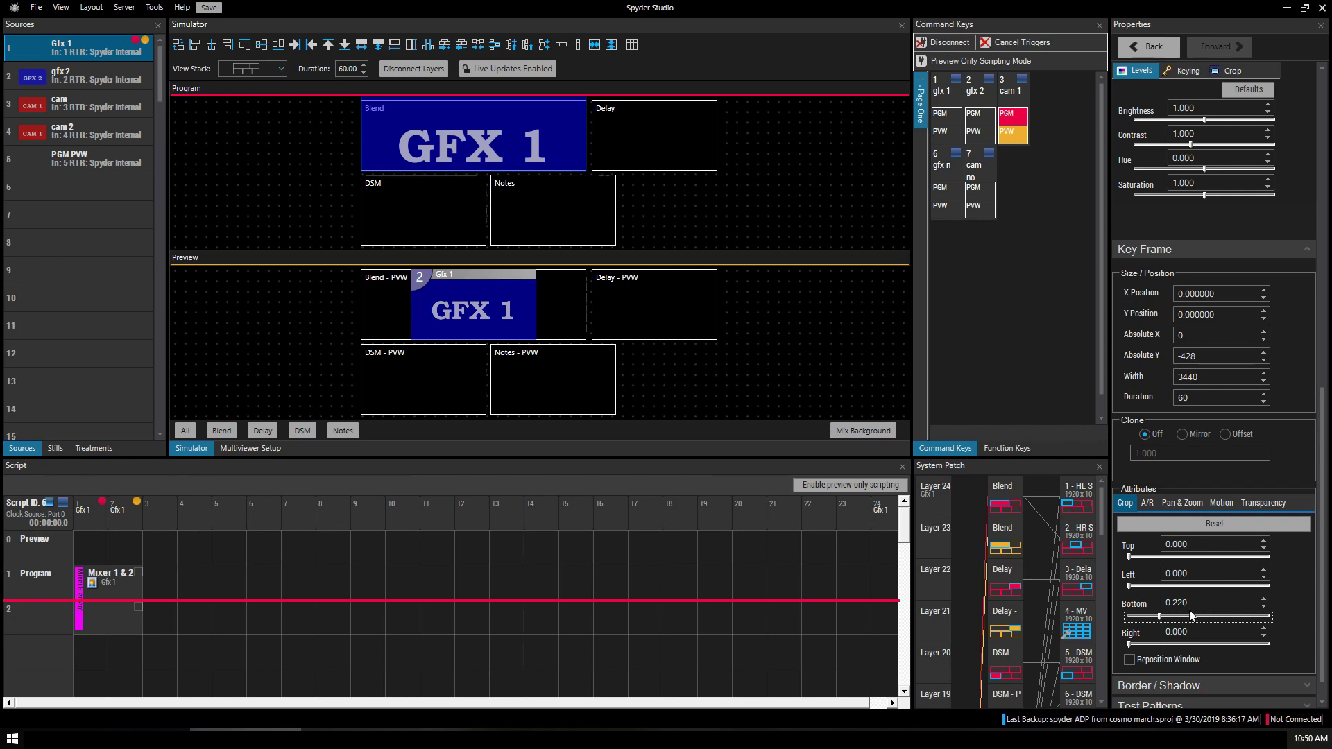
left_click(1208, 546)
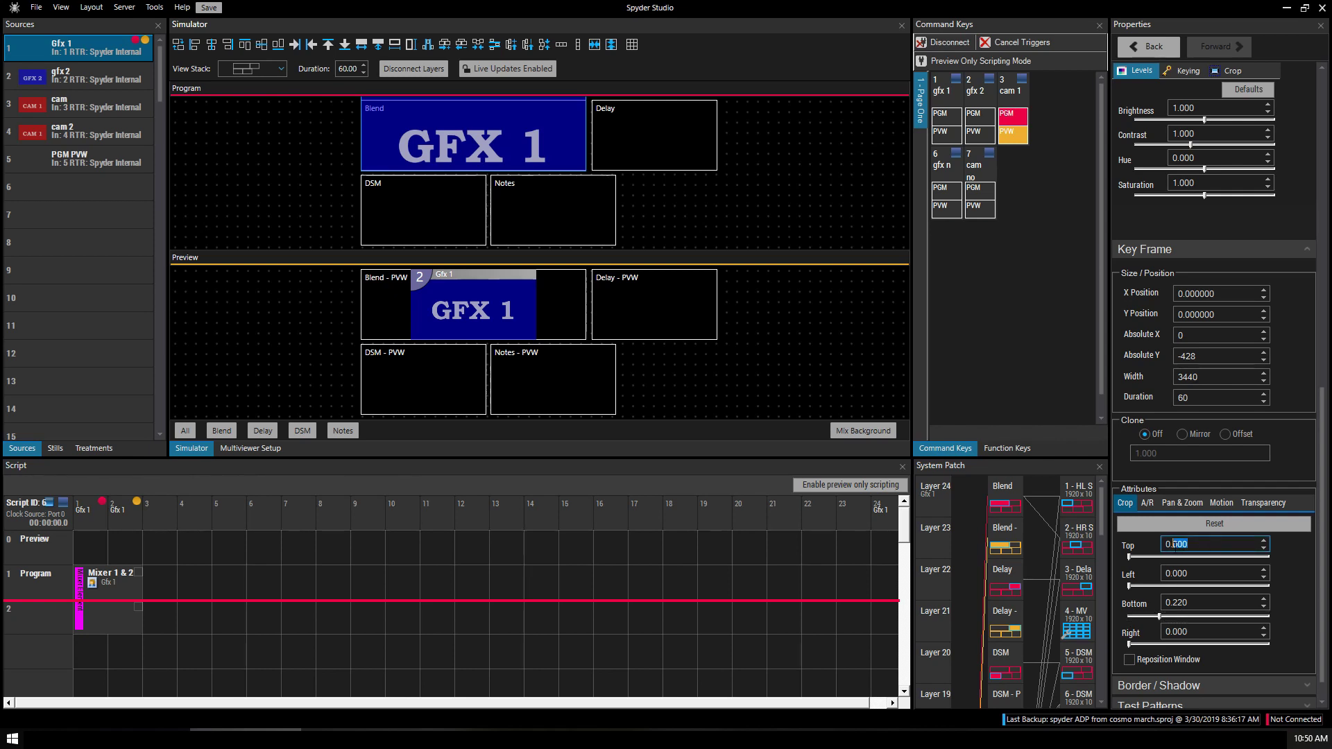
type("0.22")
key("Return")
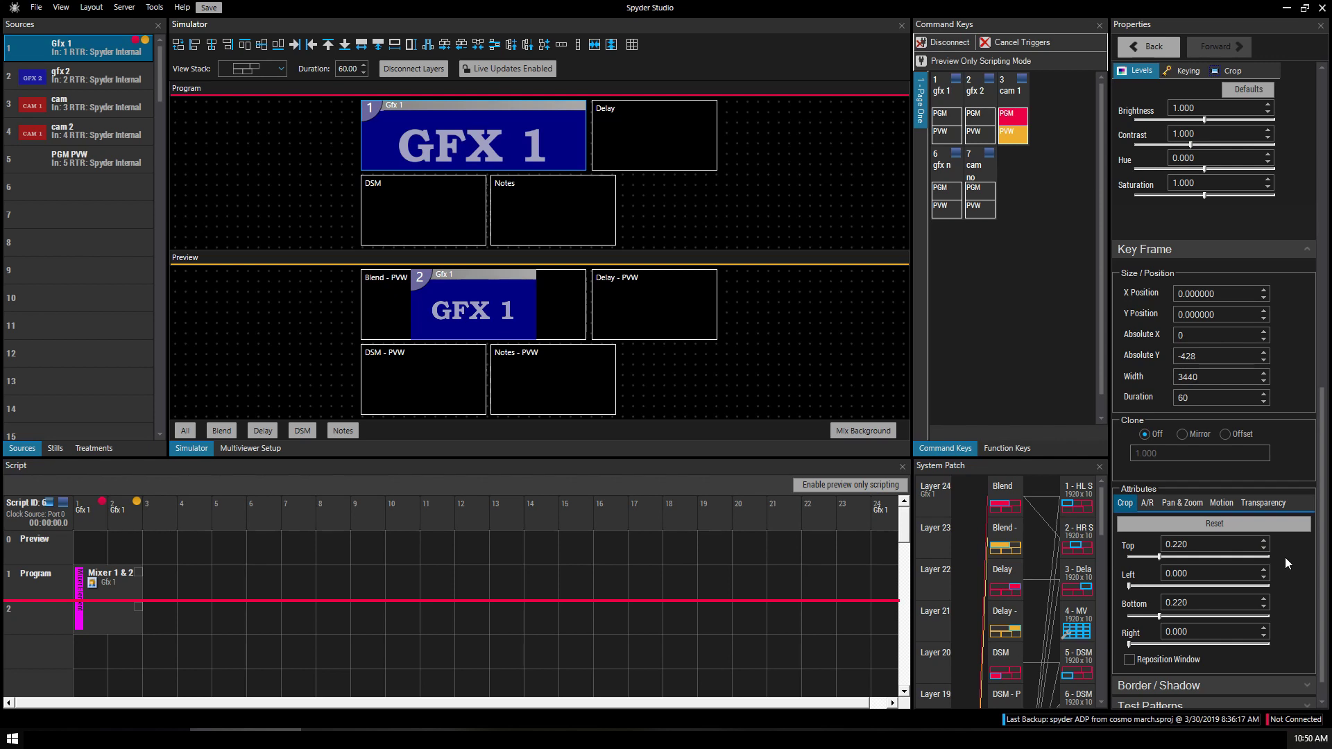
Add Gfx 1 to layers 5 and 7 of the script's Program row and convert both elements to mixers.
left_click(62, 52)
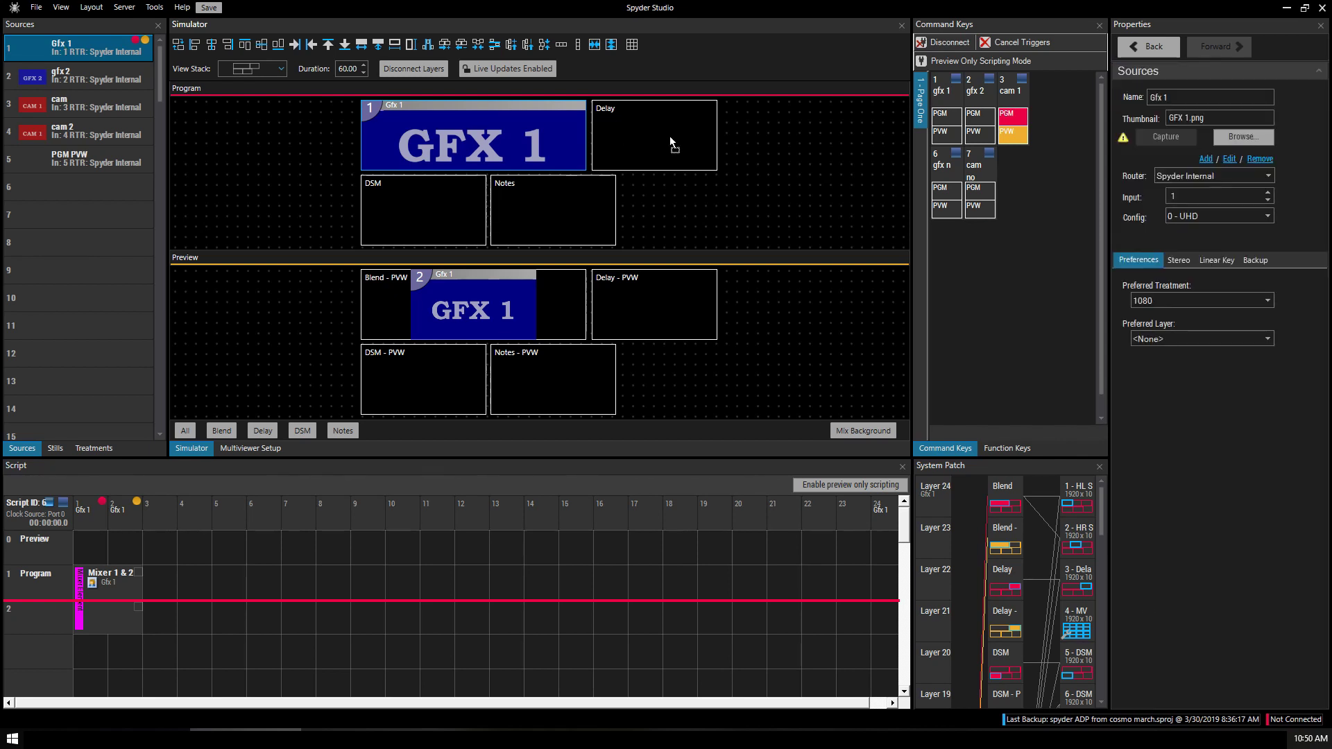
left_click_drag(62, 52, 158, 590)
left_click_drag(228, 587, 228, 586)
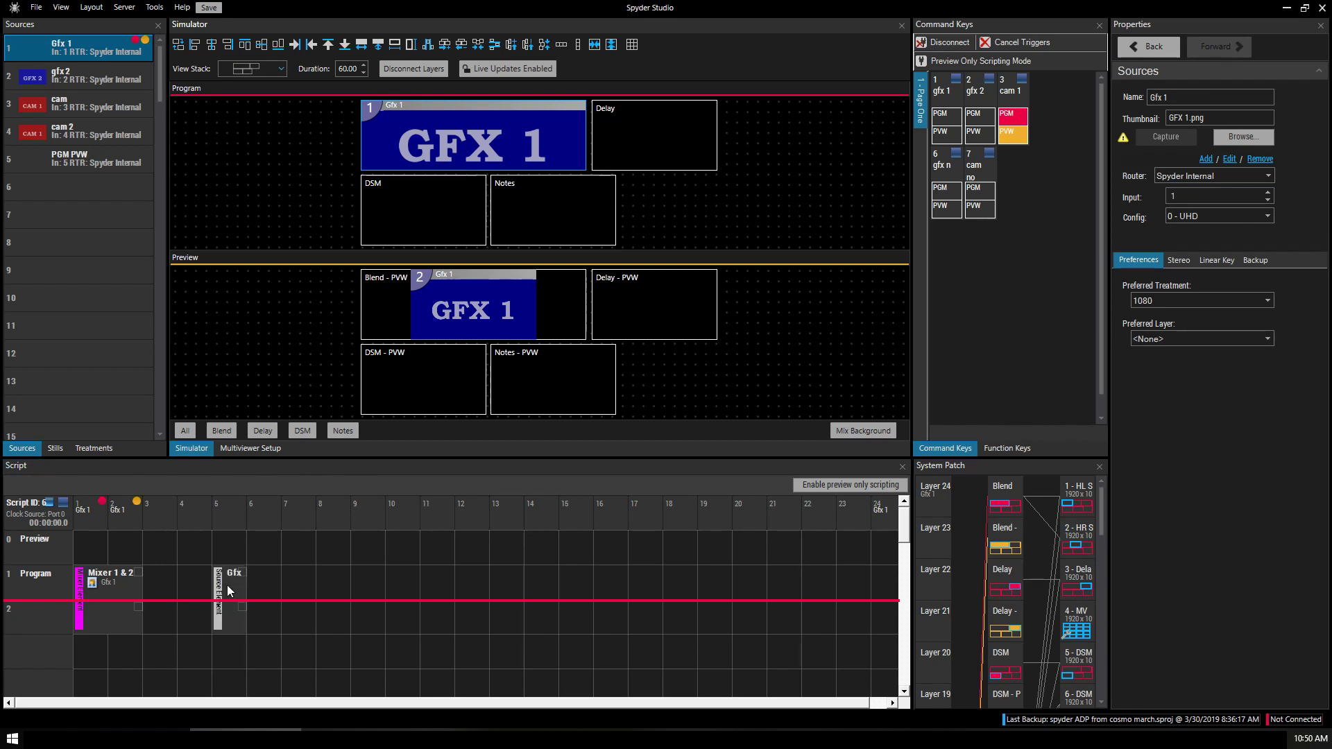
right_click(229, 587)
left_click(279, 653)
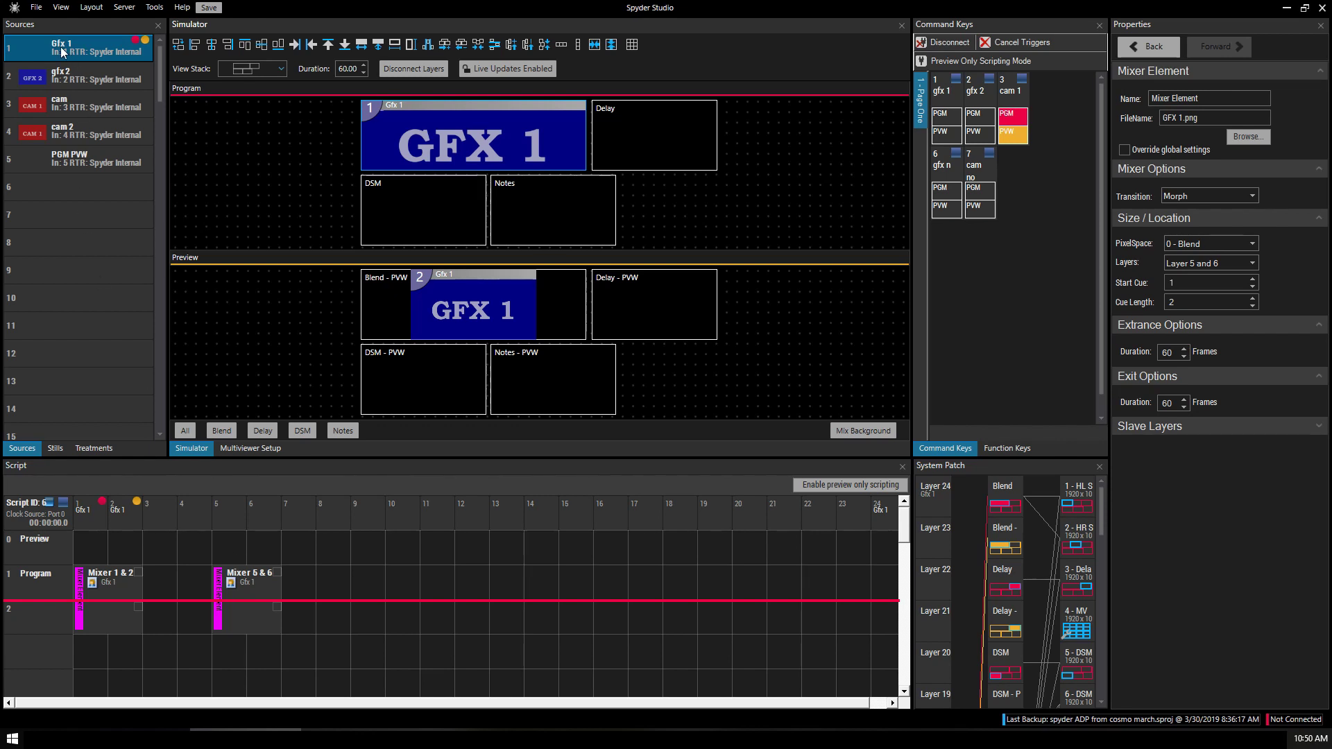
left_click_drag(62, 52, 302, 588)
right_click(303, 587)
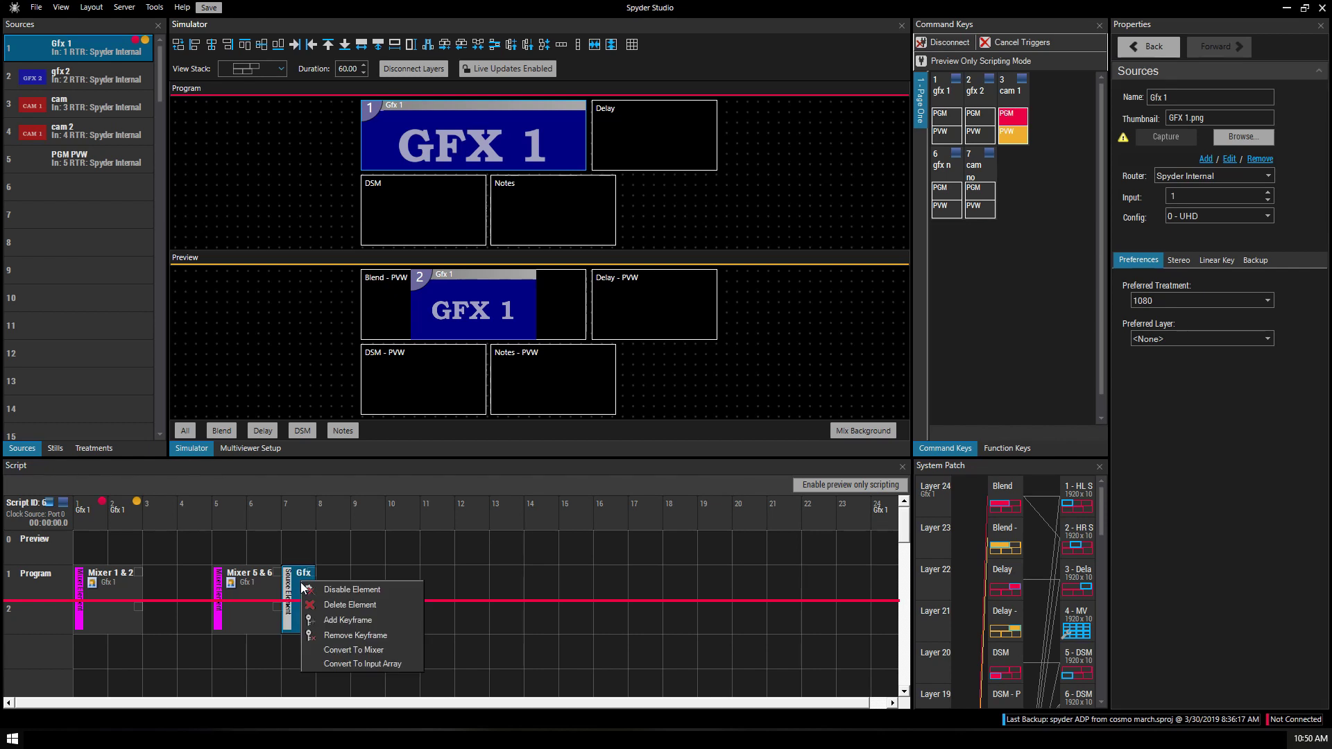
left_click(352, 650)
Add the gfx 2 source to layer 9 of the script's Program row and convert it to a mixer.
left_click_drag(64, 54, 338, 472)
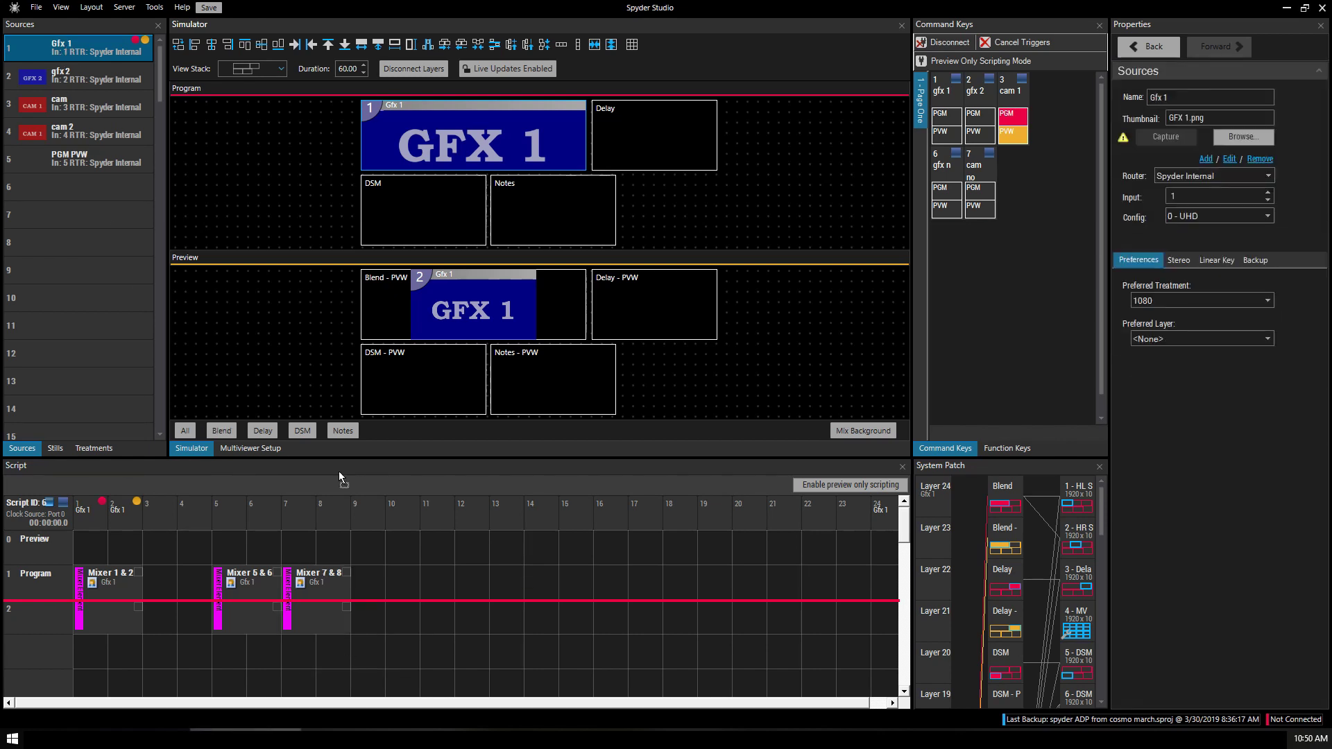
mouse_move(375, 580)
left_mouse_down()
mouse_move(171, 274)
mouse_move(78, 60)
mouse_move(76, 80)
mouse_move(386, 634)
mouse_move(375, 584)
left_mouse_up()
right_click(375, 584)
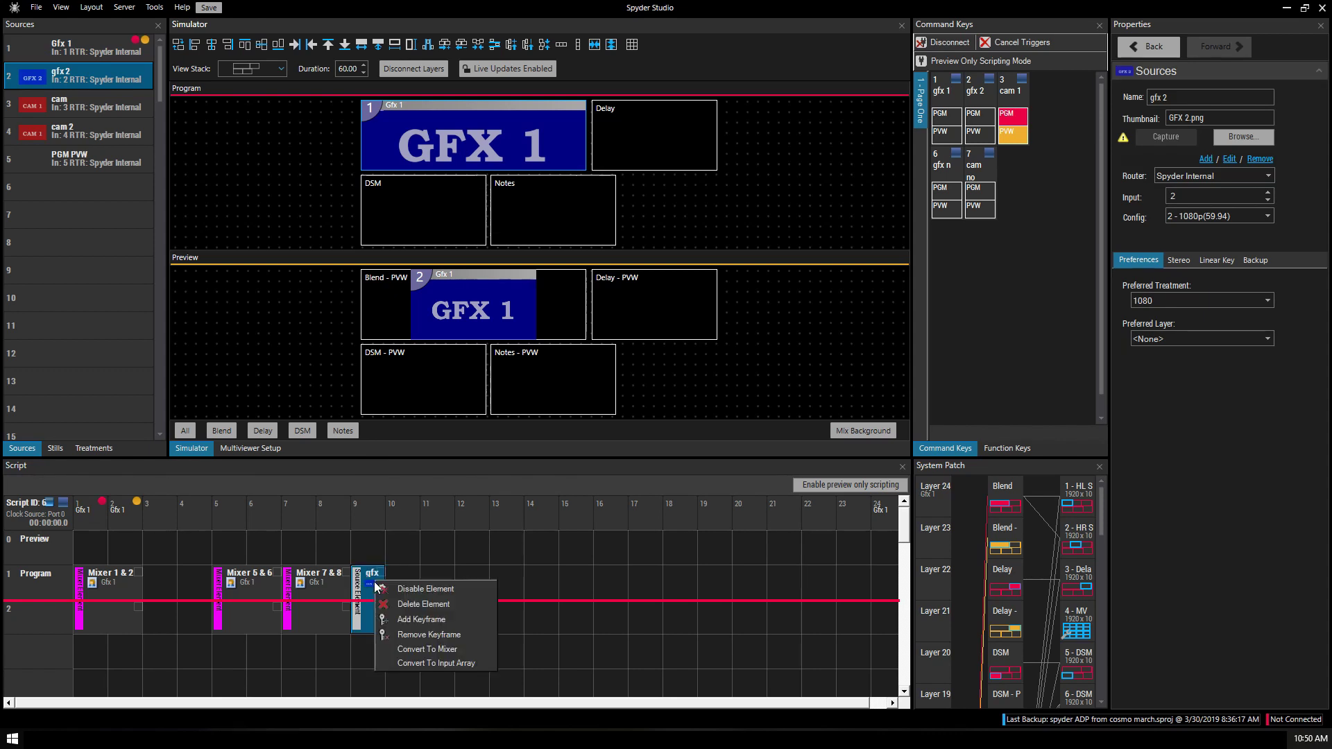
left_click(413, 652)
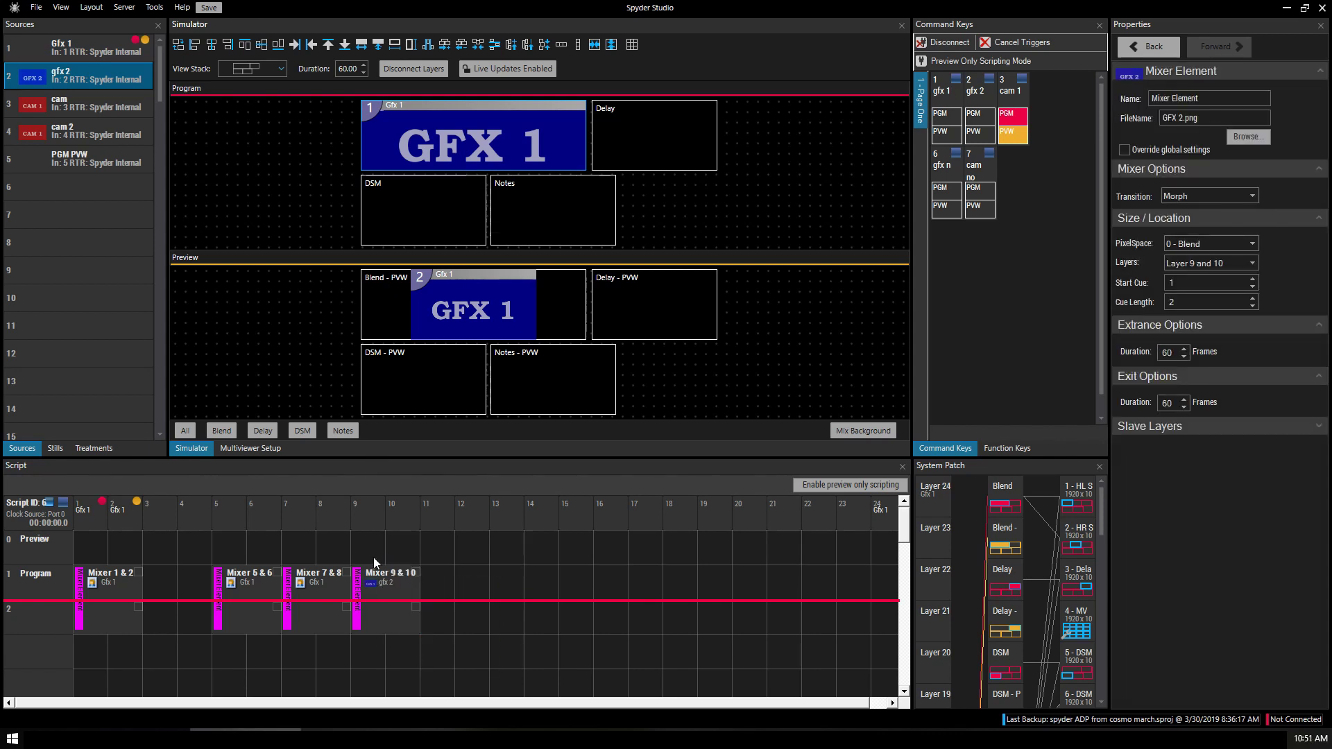
Assign Mixer 5 & 6 to PixelSpace 1 - Delay and Mixer 7 & 8 to PixelSpace 2 - DSM.
left_click(252, 588)
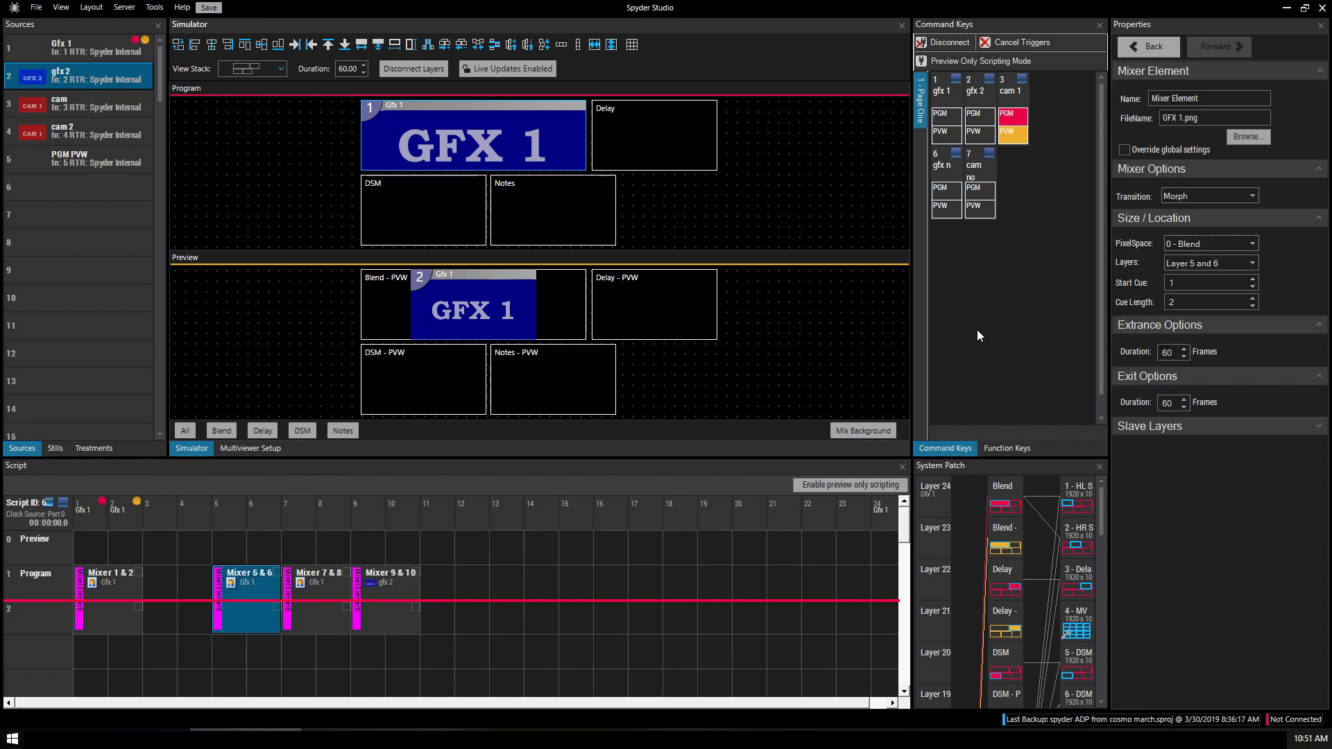
left_click(1192, 243)
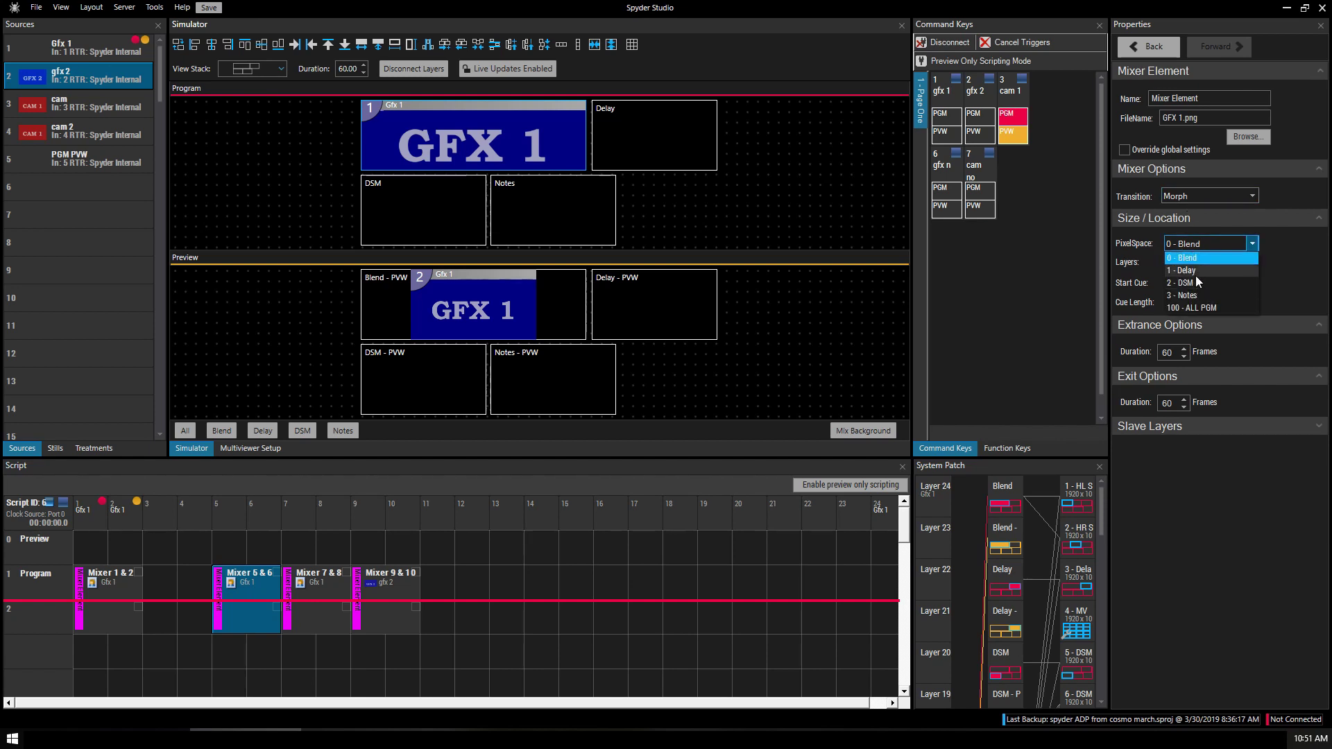
left_click(1195, 271)
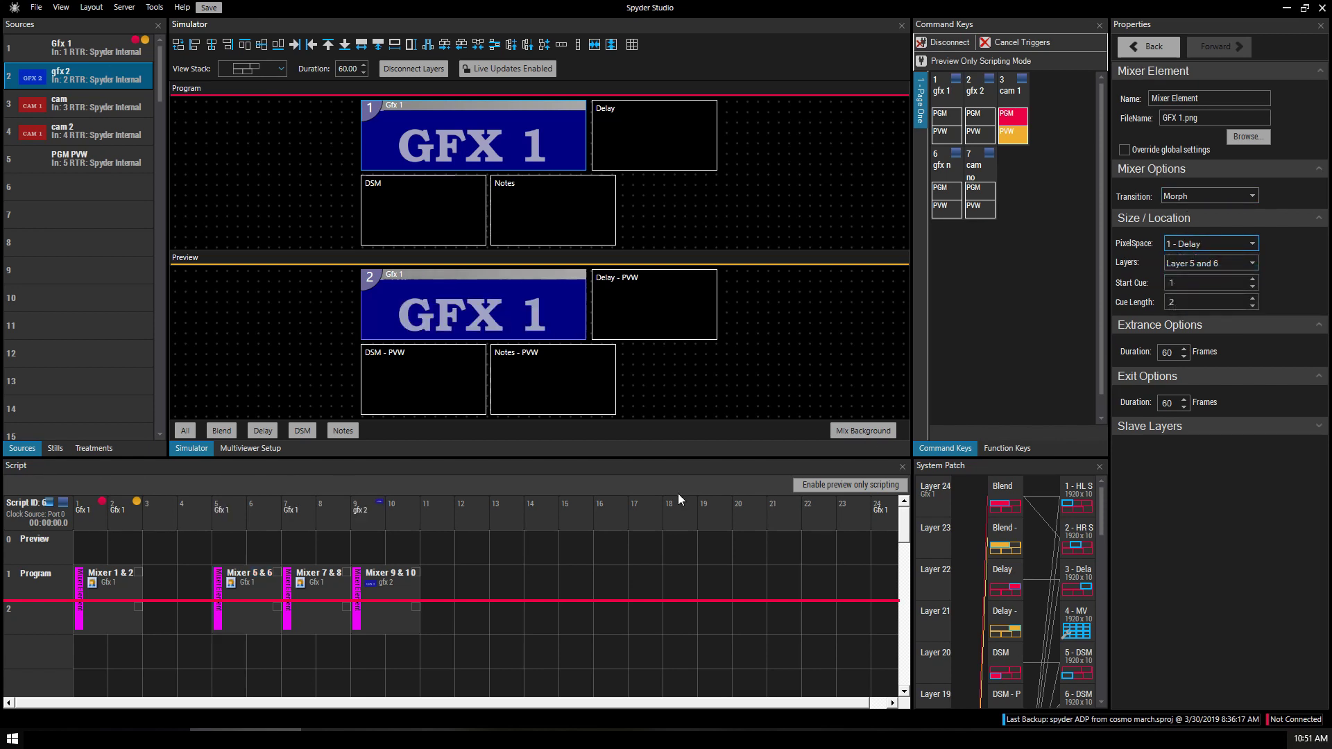
left_click(315, 583)
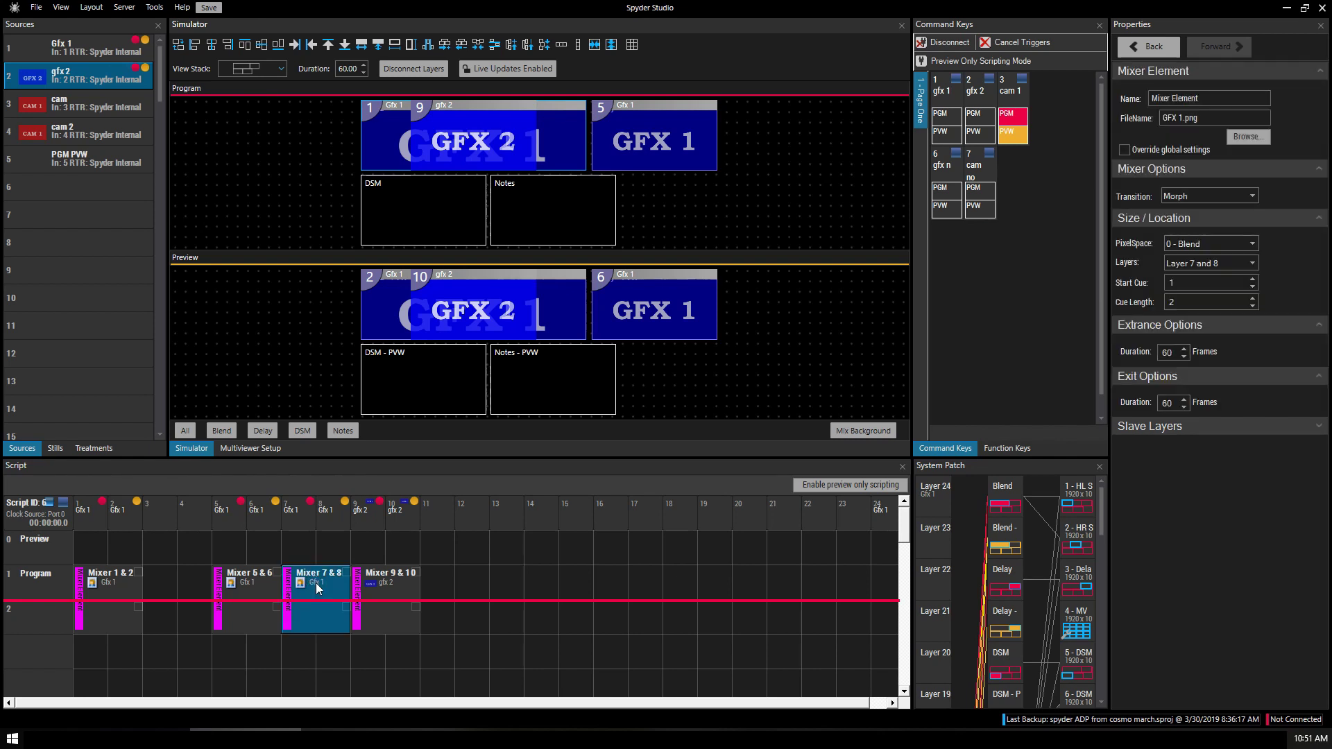
left_click(1200, 244)
left_click(1195, 283)
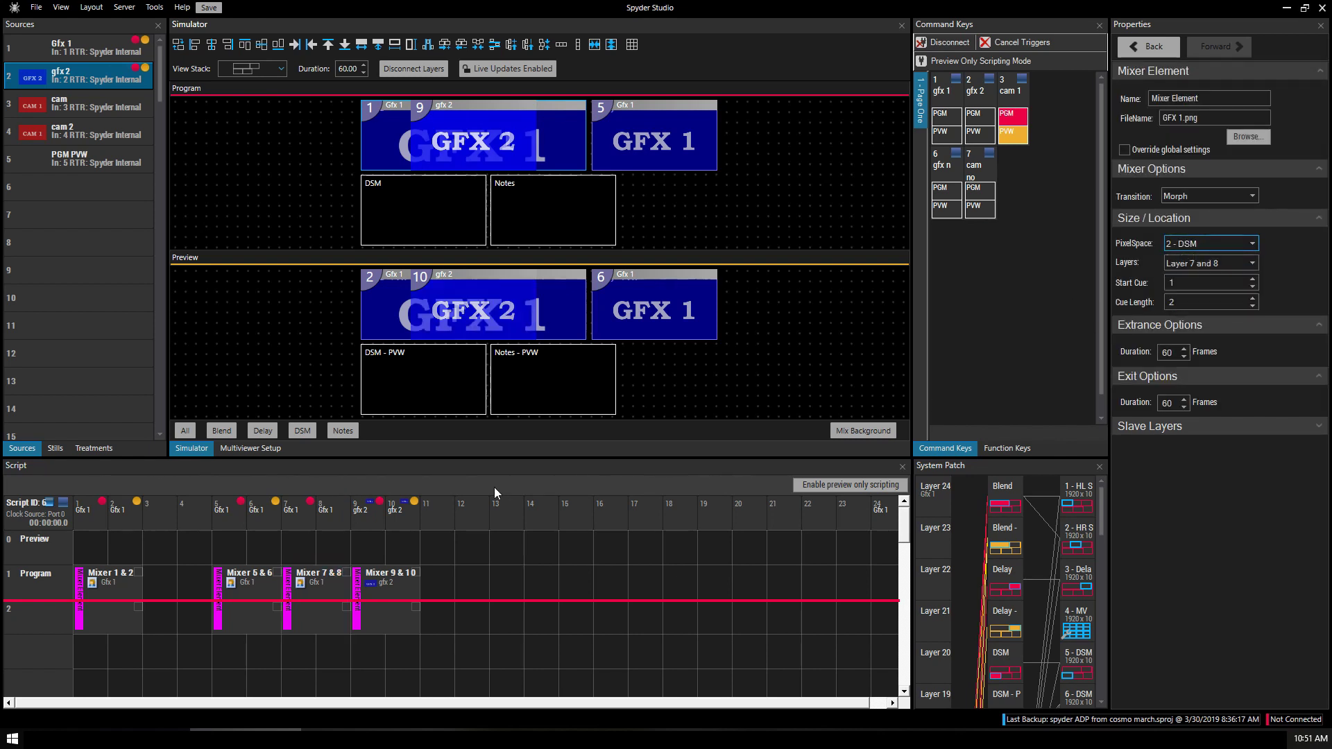
Assign Mixer 9 & 10 to PixelSpace 3 - Notes.
left_click(396, 589)
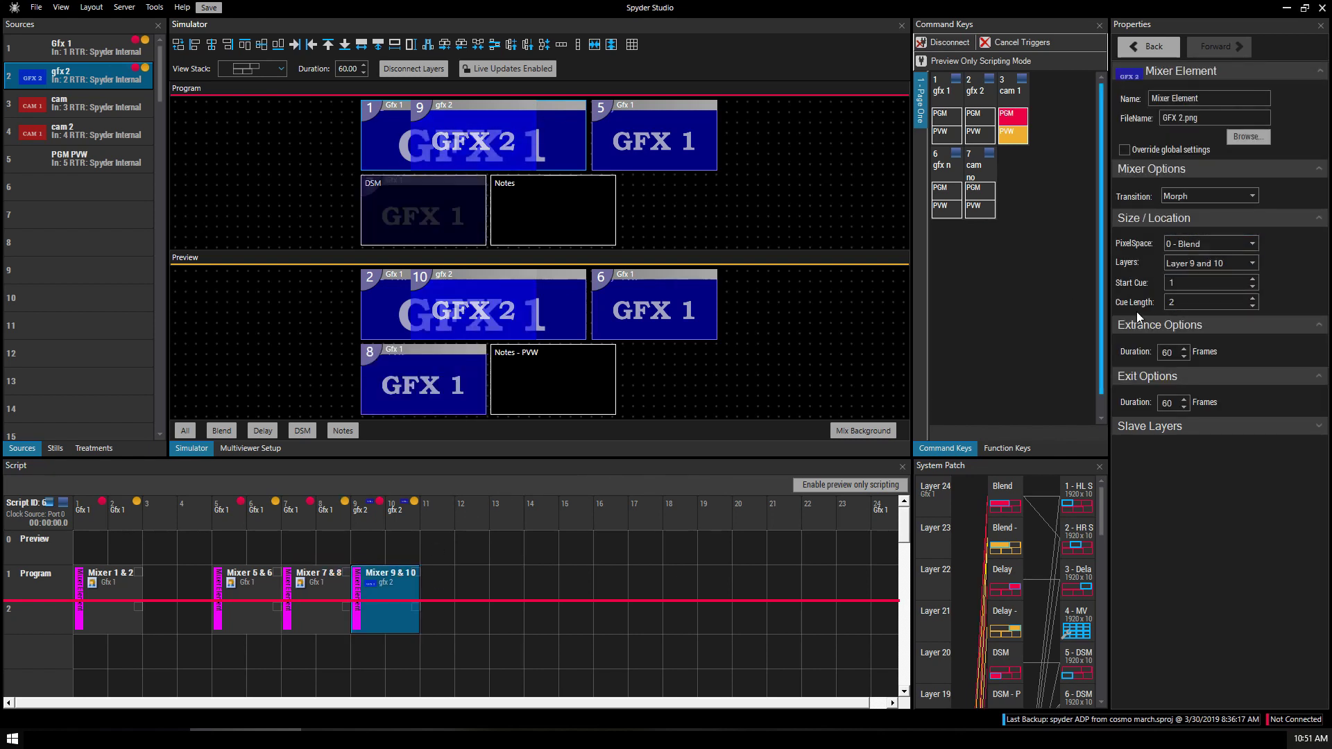
left_click(1198, 244)
left_click(1195, 296)
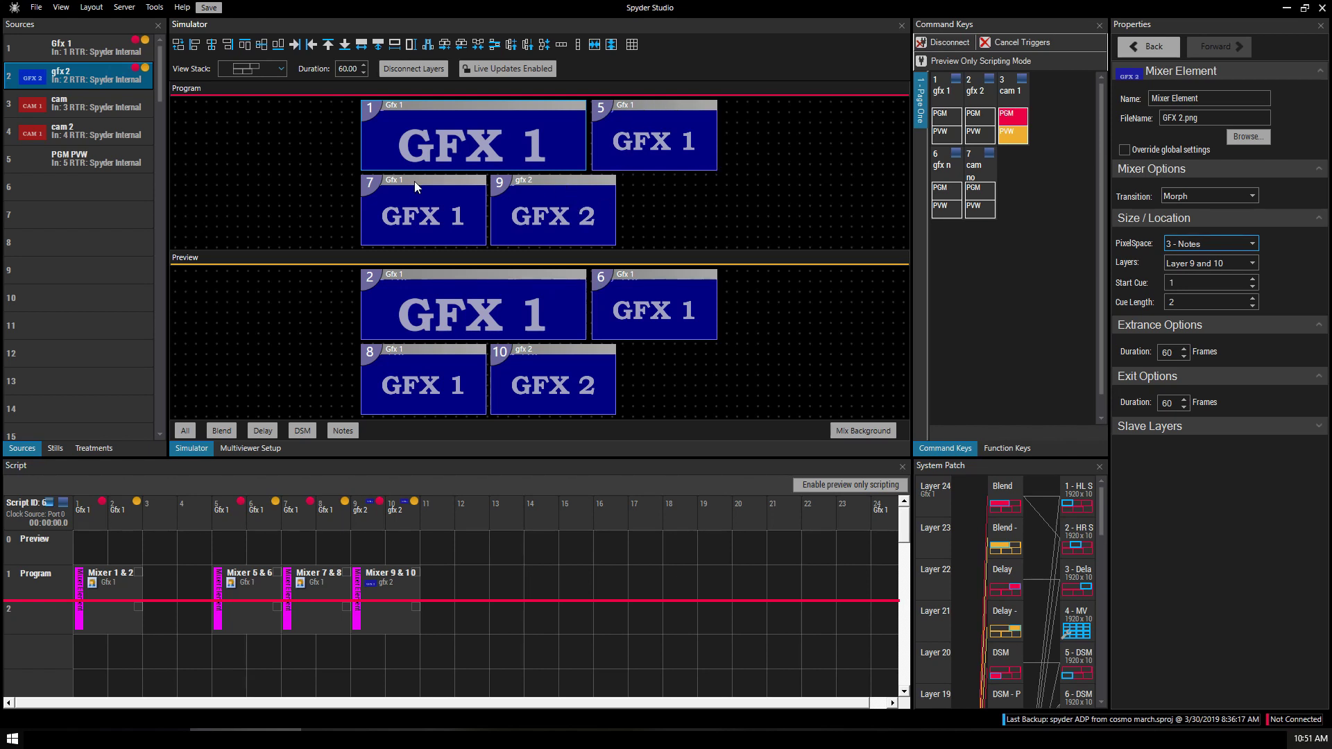
Set the key frame width of layer 5, Gfx 1 in the Program Delay PixelSpace, to 2400.
left_click(647, 134)
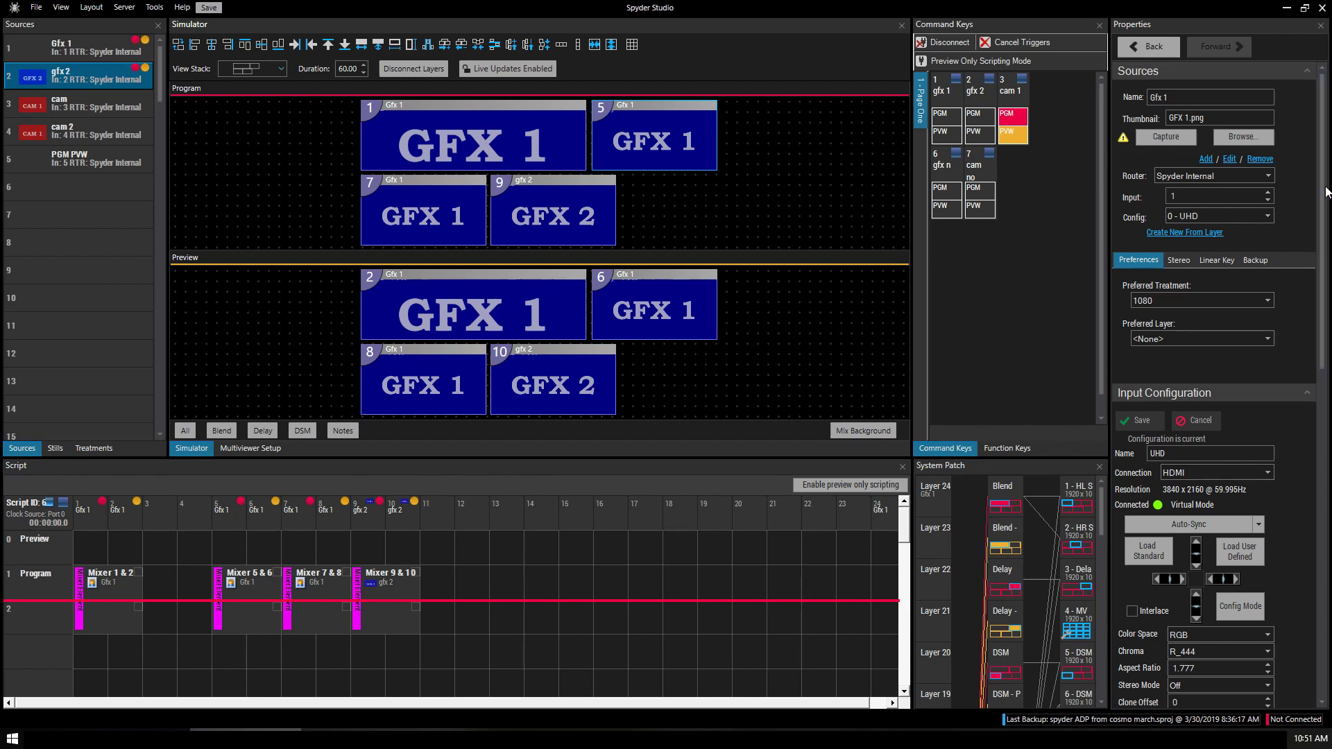
left_click_drag(1323, 193, 1323, 485)
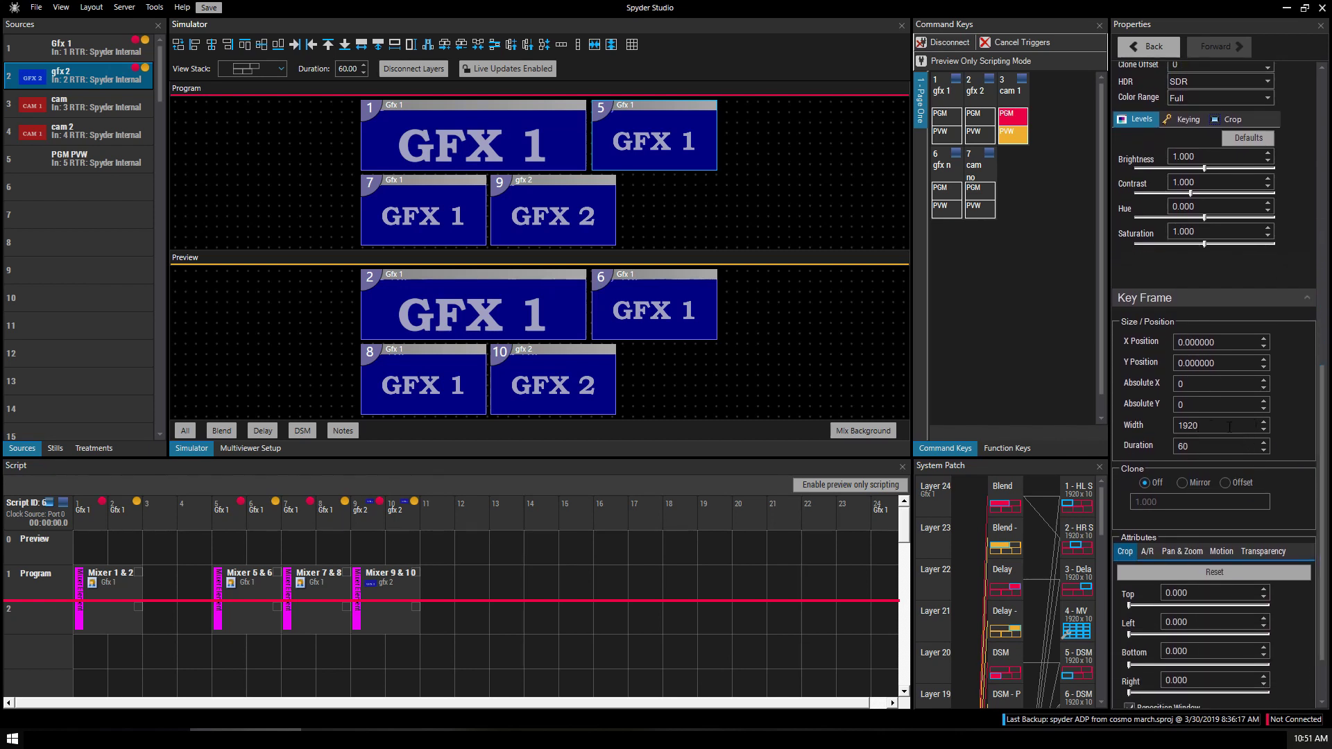
left_click(1264, 422)
left_click(1264, 422)
left_click(1264, 423)
left_click(1264, 422)
left_click(1264, 423)
left_click(1264, 423)
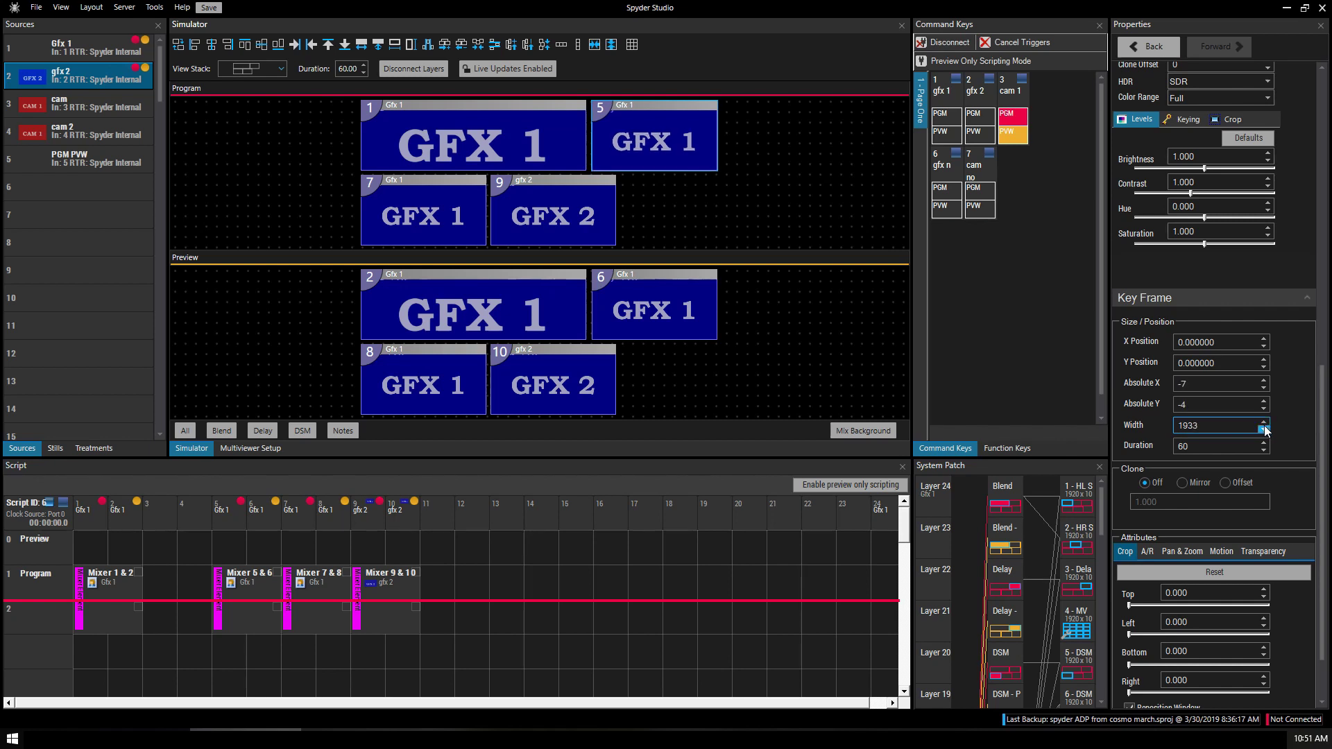
left_click(1264, 429)
left_click_drag(1200, 426, 1131, 429)
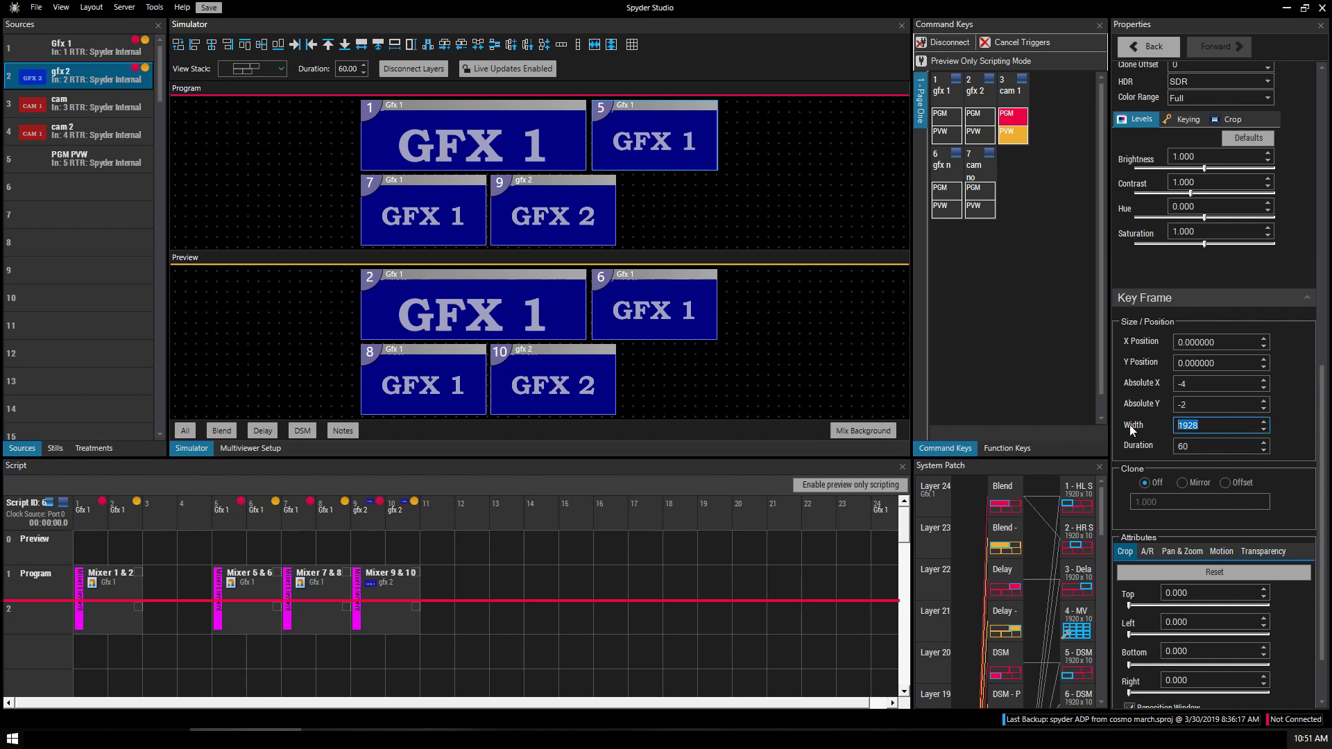
type("3400")
key("Return")
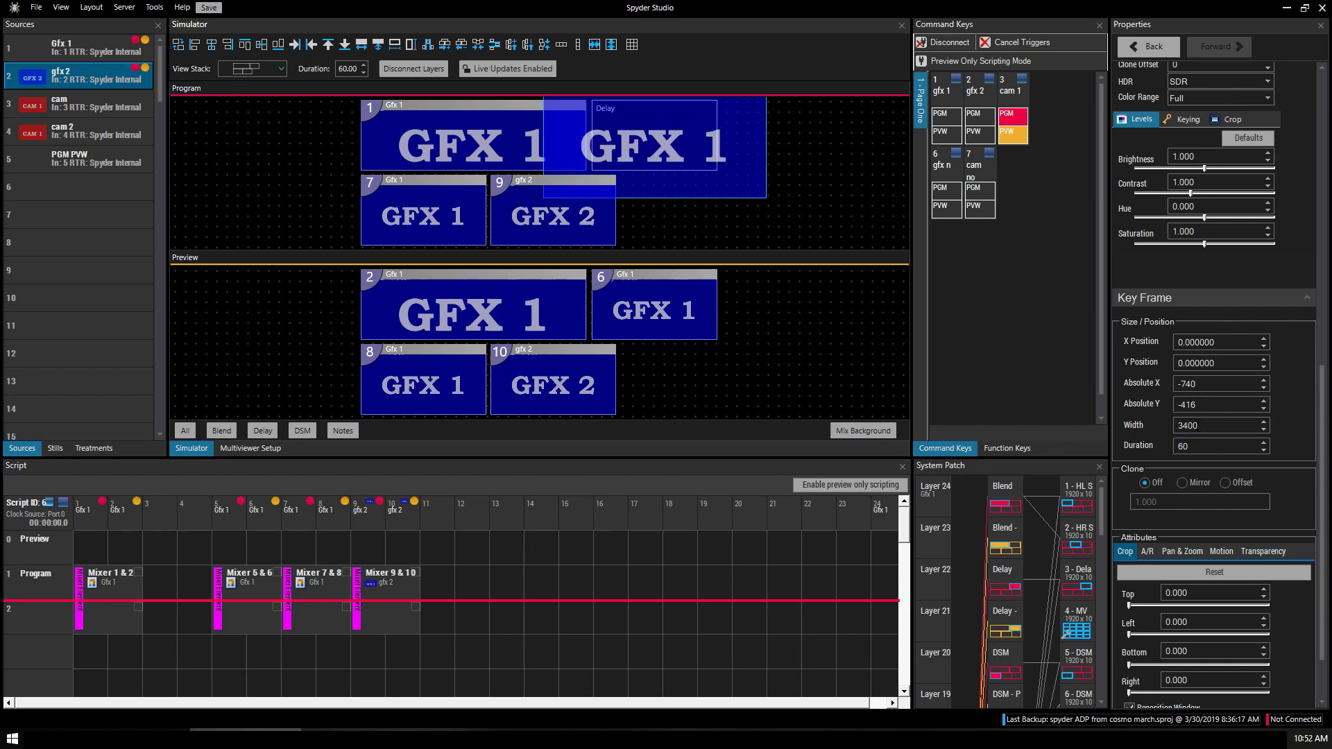
double_click(1197, 425)
type("2400")
key("Return")
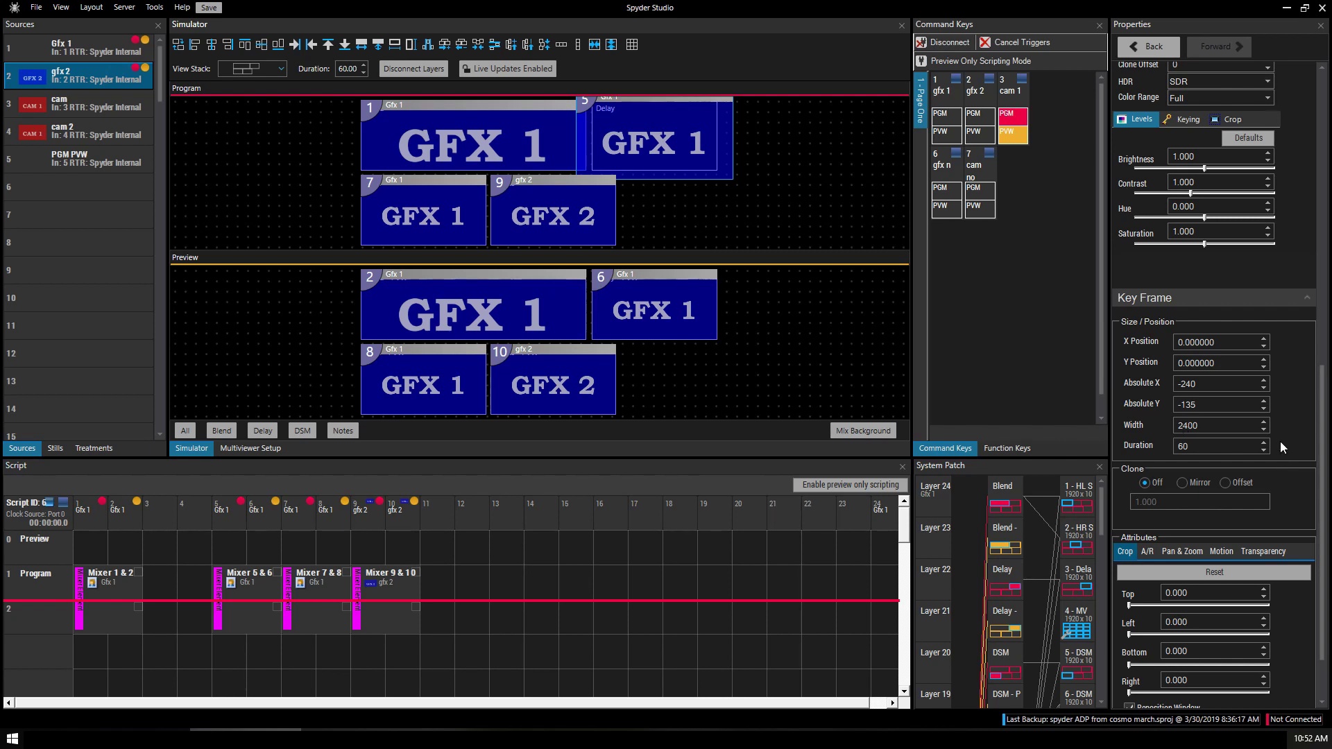
Turn off Reposition Window for layer 5 and crop its top and right by 0.090, bottom and left by 0.085.
scroll(1315, 429, "down", 2)
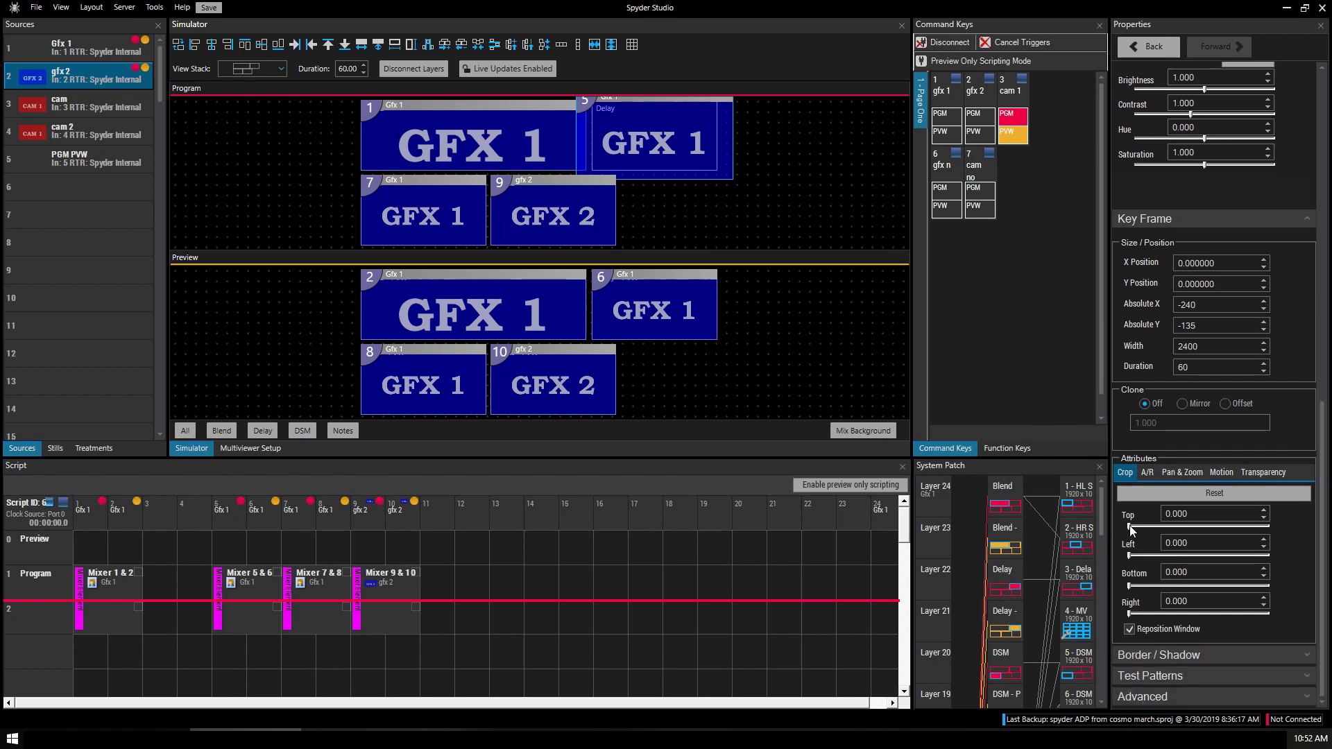
left_click(1130, 628)
left_click(1129, 526)
left_click_drag(1129, 526, 1143, 525)
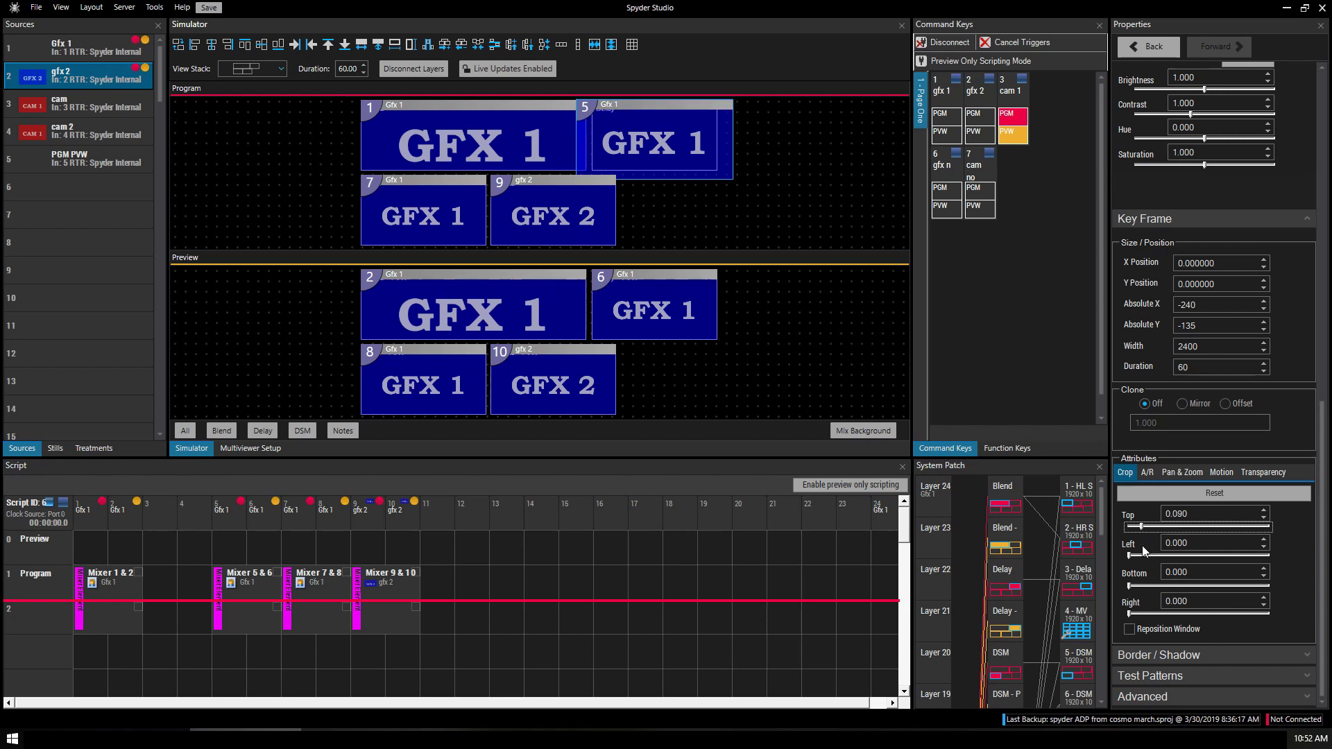
left_click_drag(1130, 586, 1144, 591)
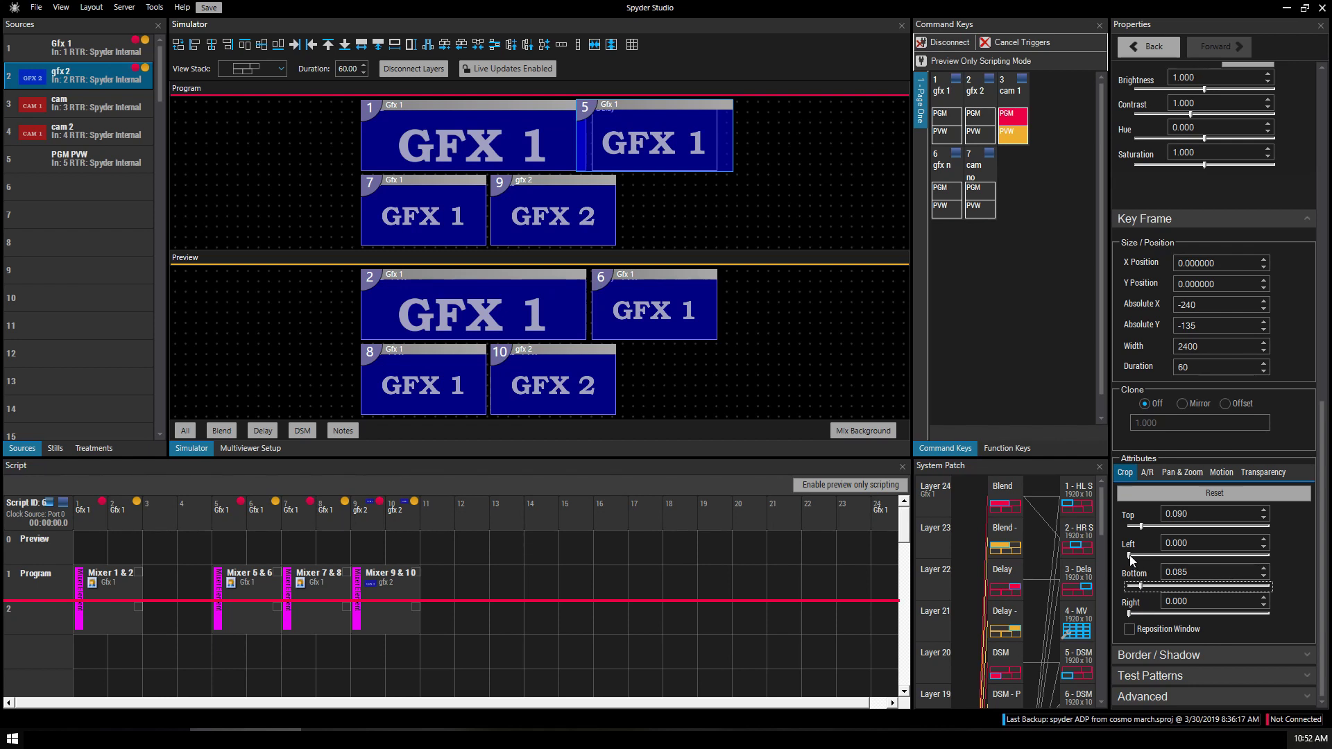
left_click_drag(1131, 557, 1144, 557)
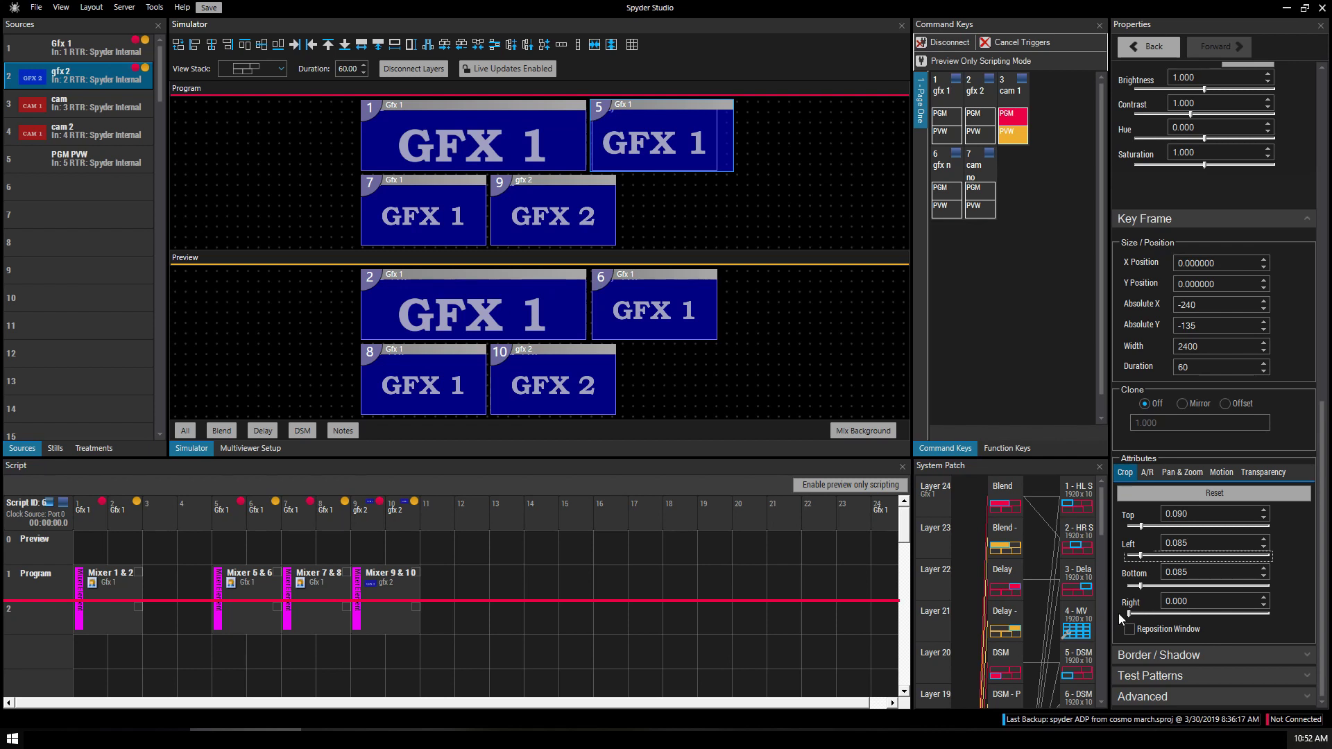
left_click_drag(1129, 615, 1143, 616)
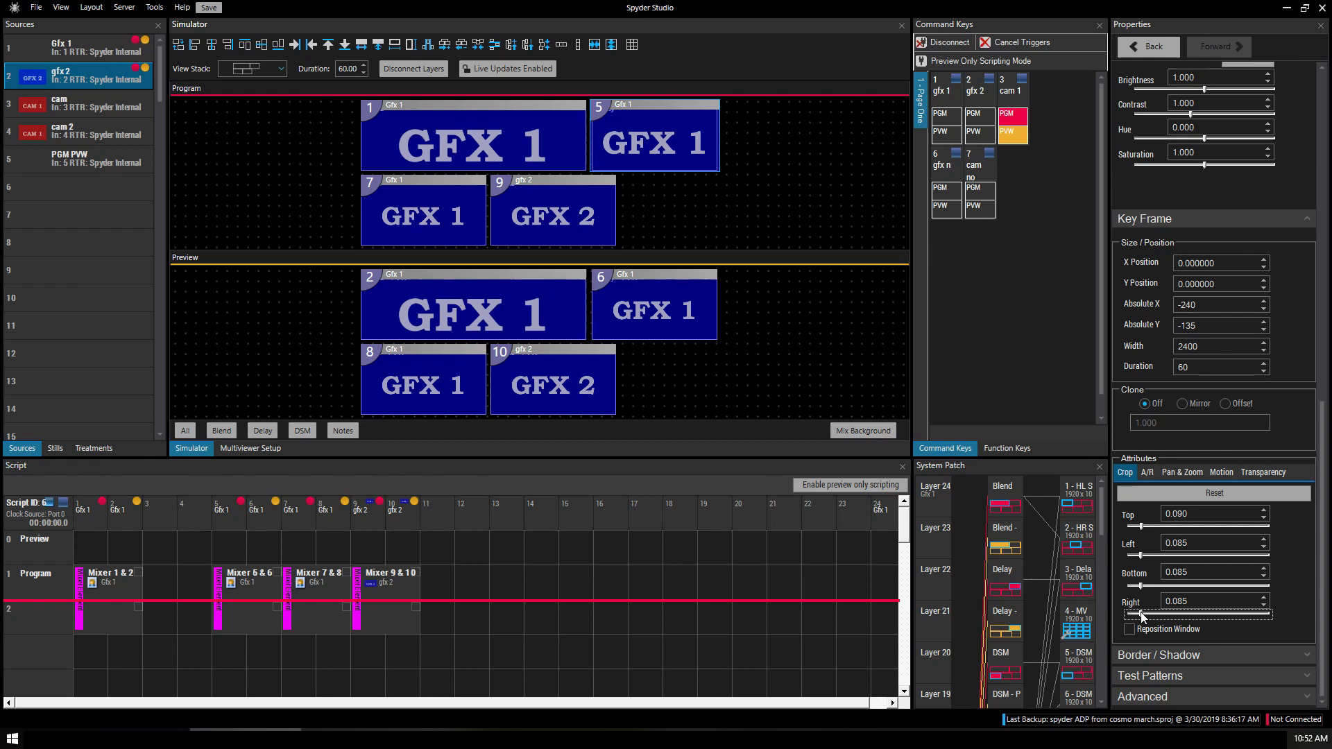
left_click_drag(1143, 616, 1144, 617)
Delete all treatments except 1080, from BLACK BORDER through New Treatment.
left_click(93, 448)
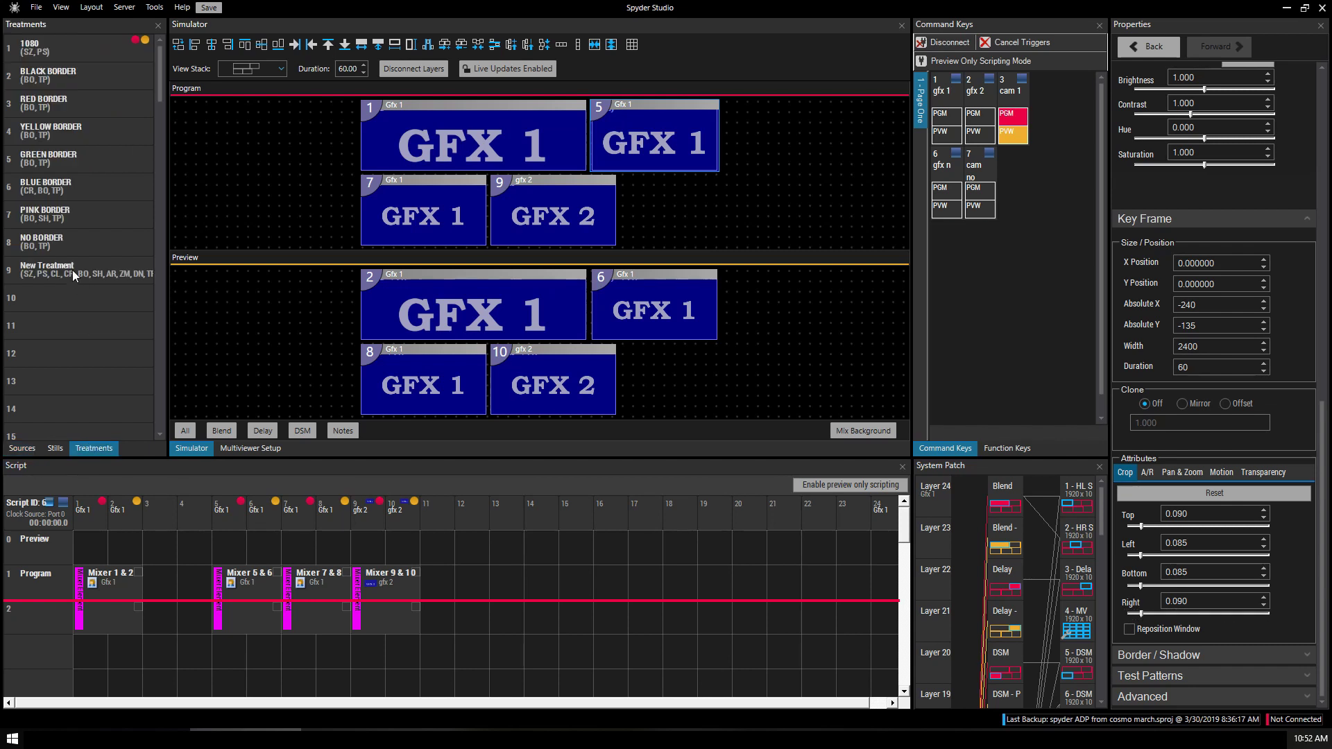
left_click(75, 272)
left_click(65, 77, "shift")
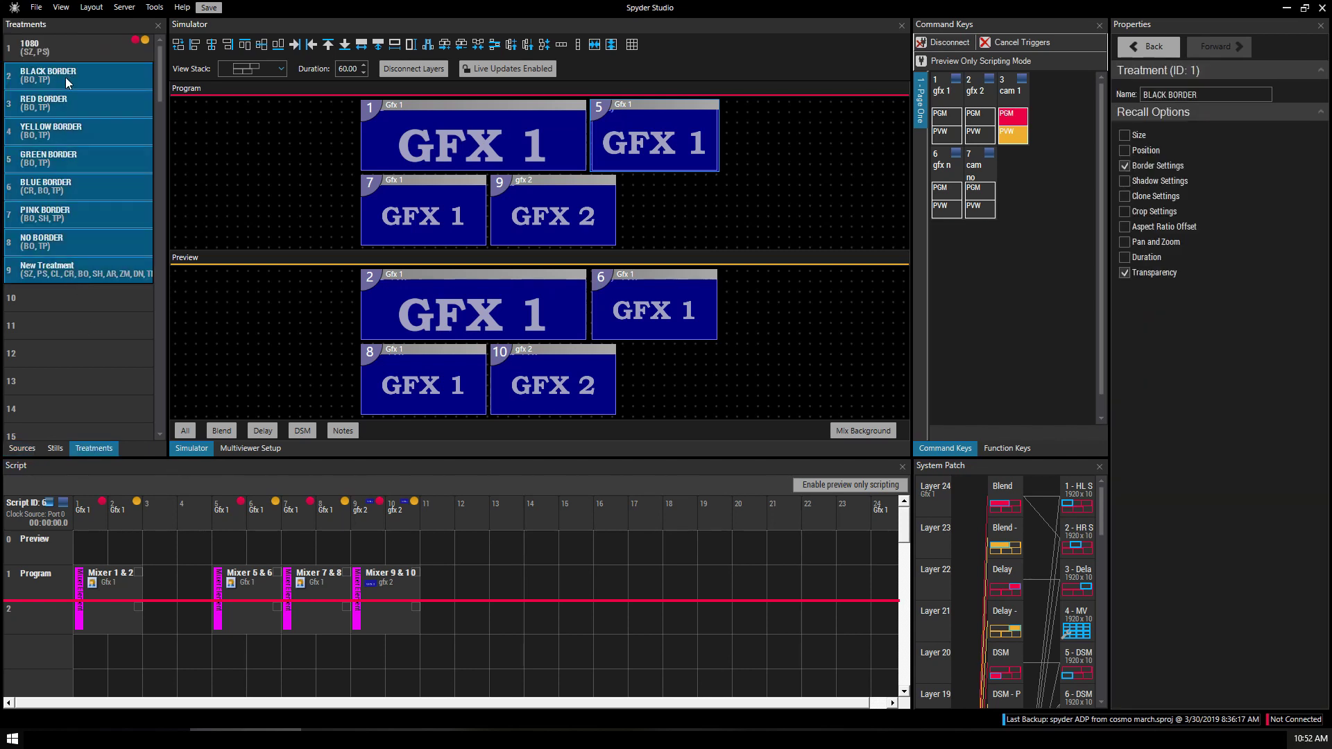
right_click(65, 76)
left_click(98, 199)
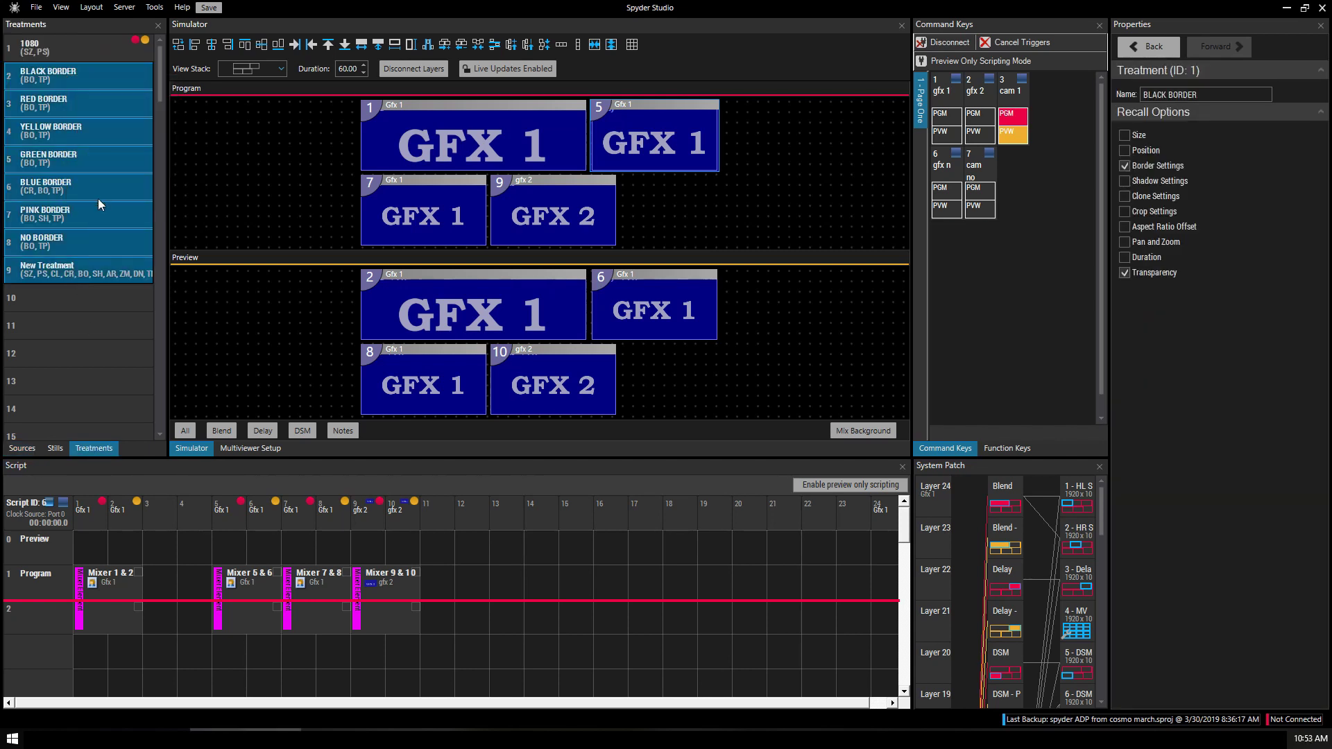
left_click(48, 102)
key("Delete")
left_click(78, 135)
key("Delete")
left_click(78, 155)
key("Delete")
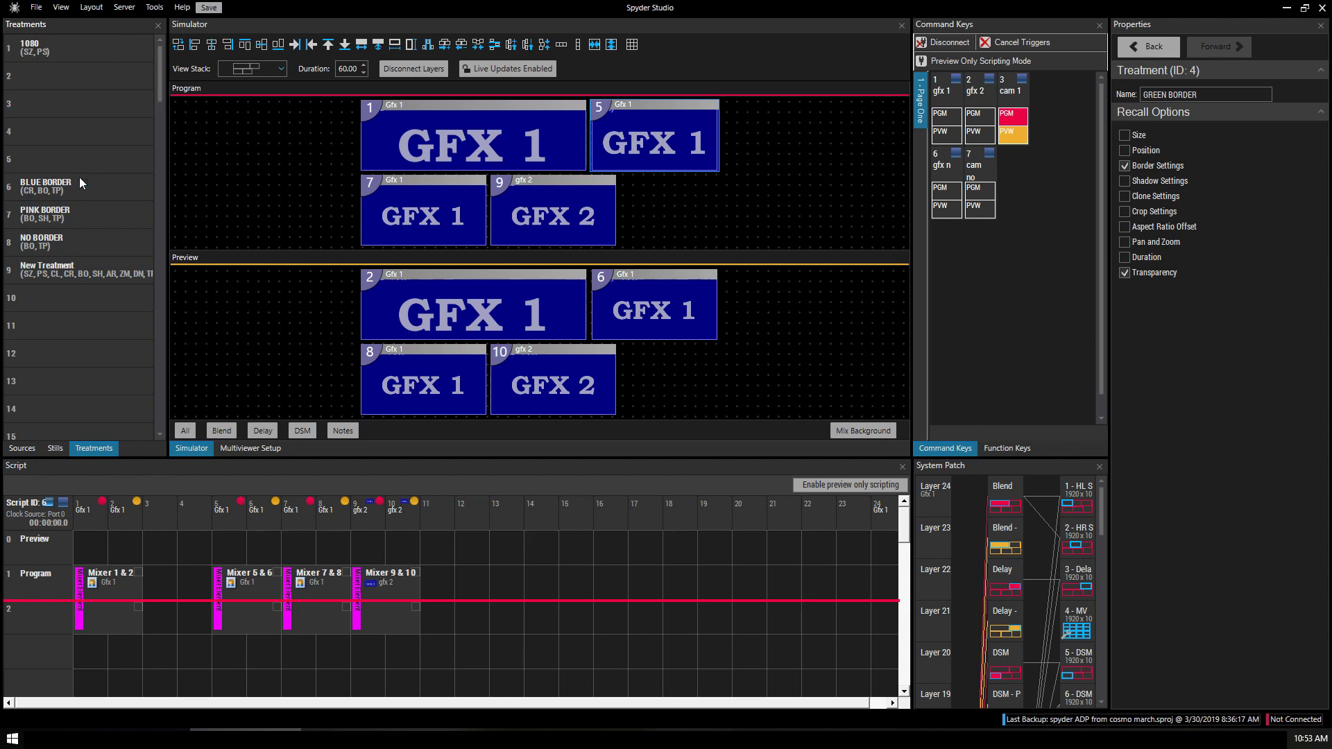
left_click(81, 183)
key("Delete")
left_click(80, 211)
key("Delete")
left_click(77, 240)
key("Delete")
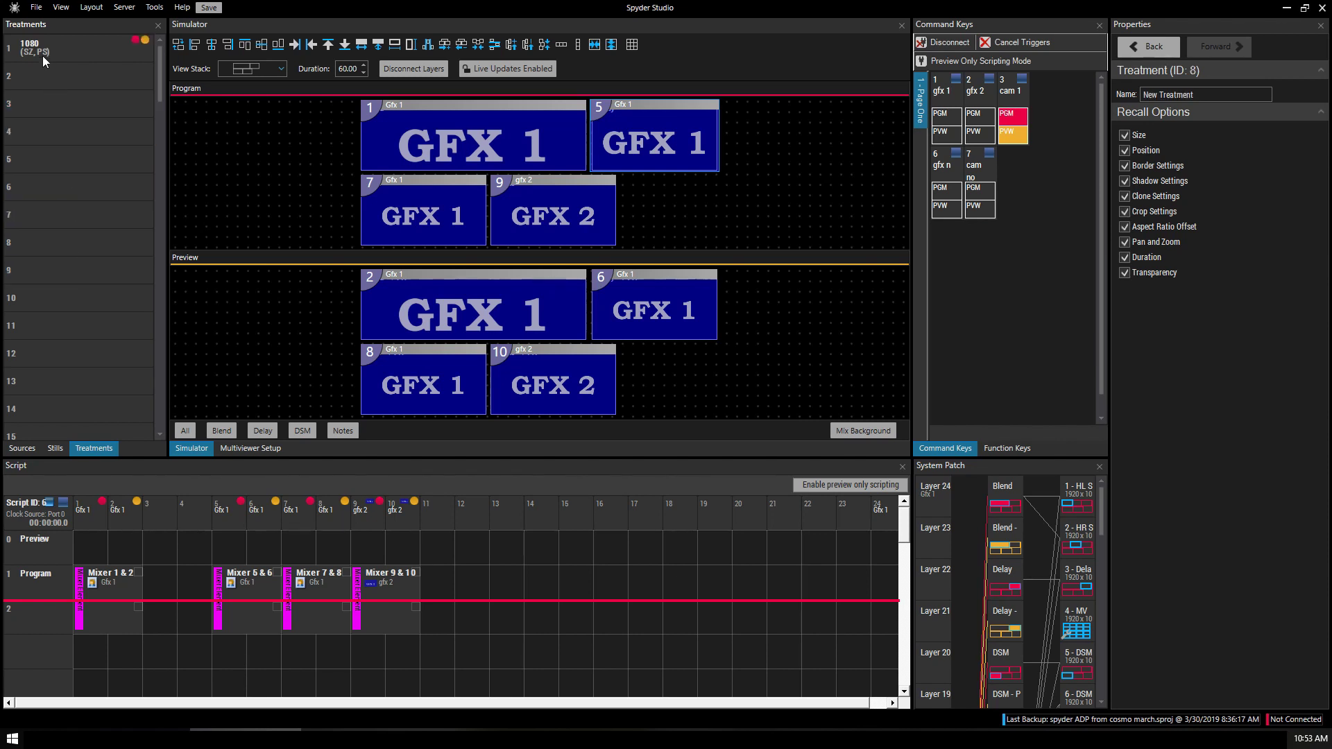
Save layer 5's settings as a treatment named "Delay 1080 from blend" in slot 2, with all recall options enabled.
right_click(43, 72)
left_click(59, 78)
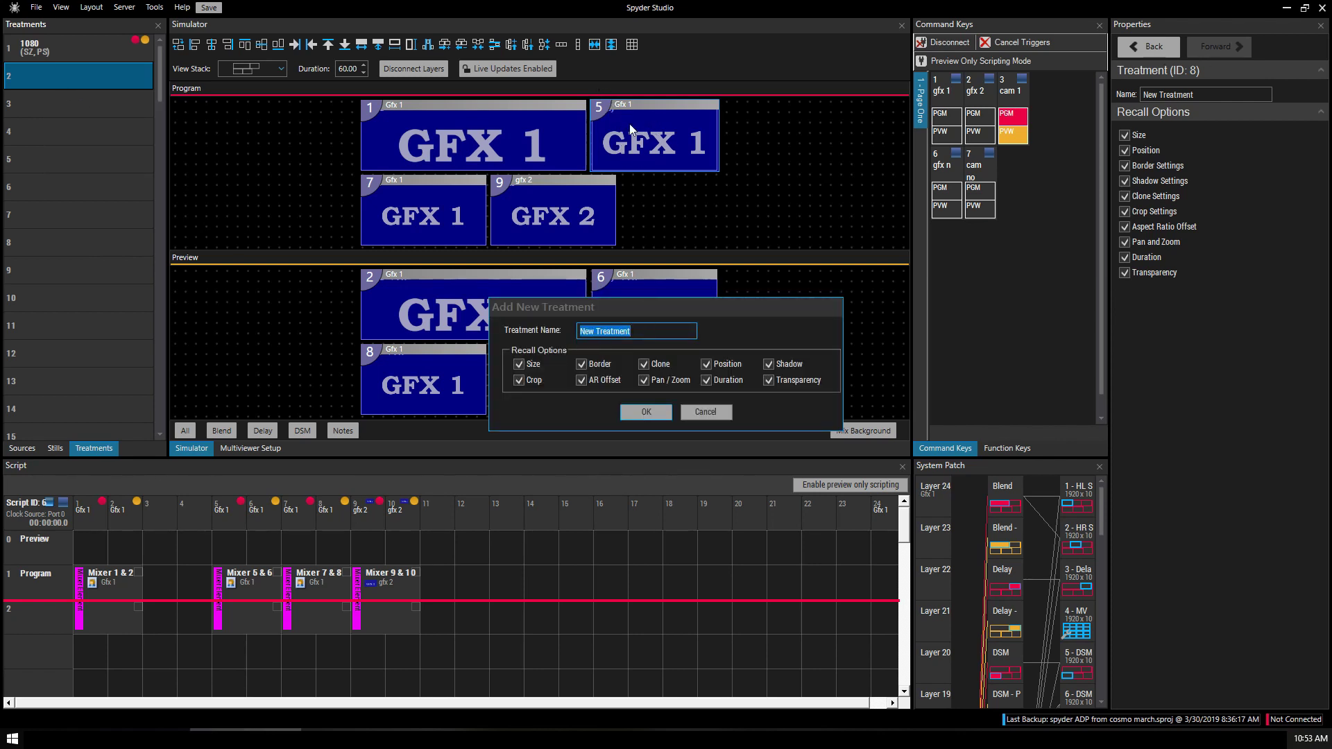
type("delay crop 108")
key("BackSpace")
key("BackSpace")
type("down to")
key("BackSpace")
key("BackSpace")
key("BackSpace")
key("BackSpace")
key("BackSpace")
key("BackSpace")
key("BackSpace")
key("BackSpace")
key("BackSpace")
key("BackSpace")
key("BackSpace")
type("1080 from blend")
key("Return")
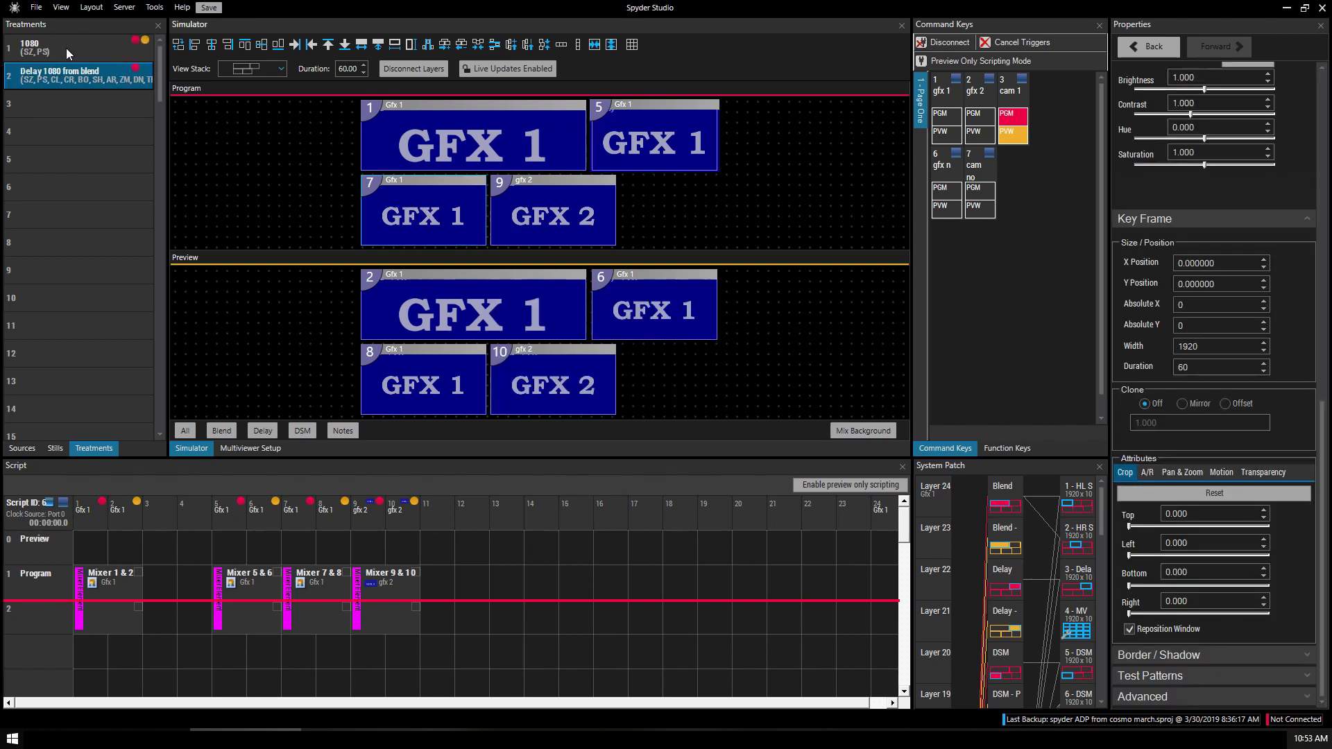
Save layer 1 of the Program Blend PixelSpace as a treatment named "blend crop" in slot 3, with all recall options enabled.
left_click(425, 132)
left_click(60, 107)
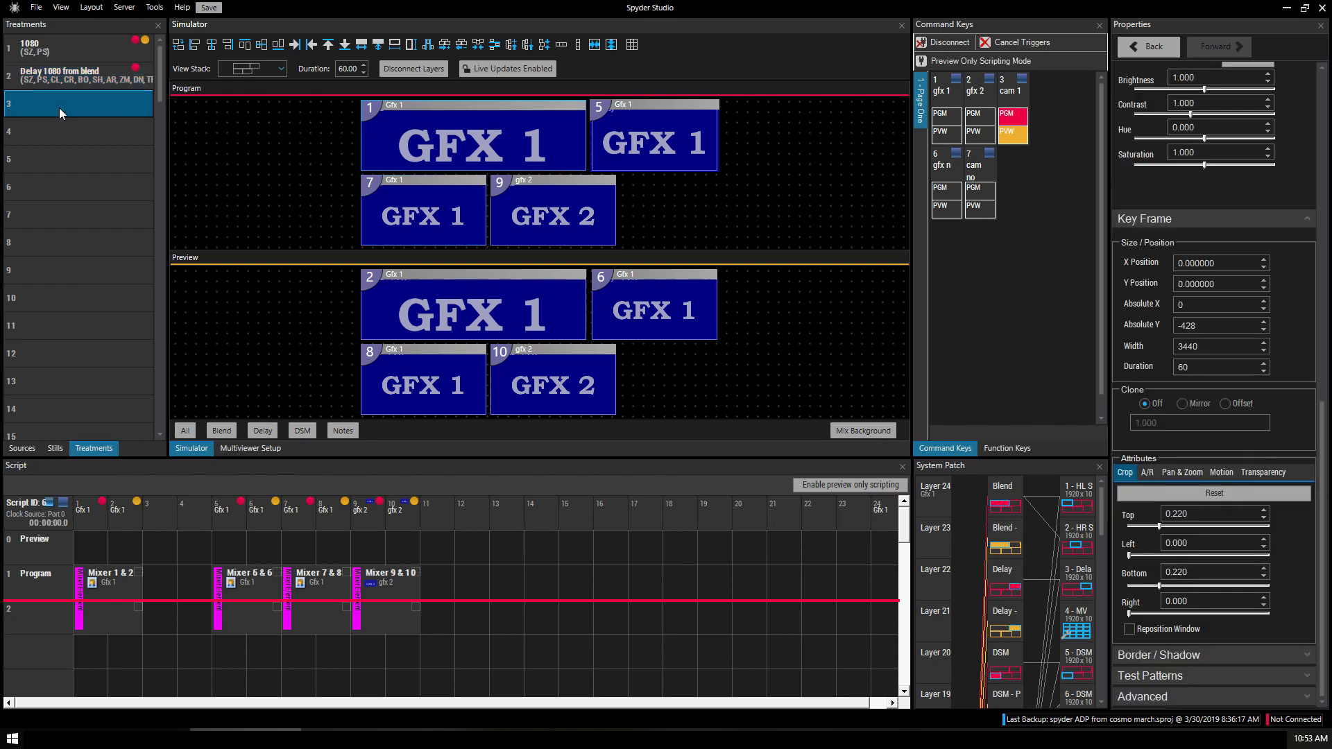
right_click(60, 107)
left_click(118, 114)
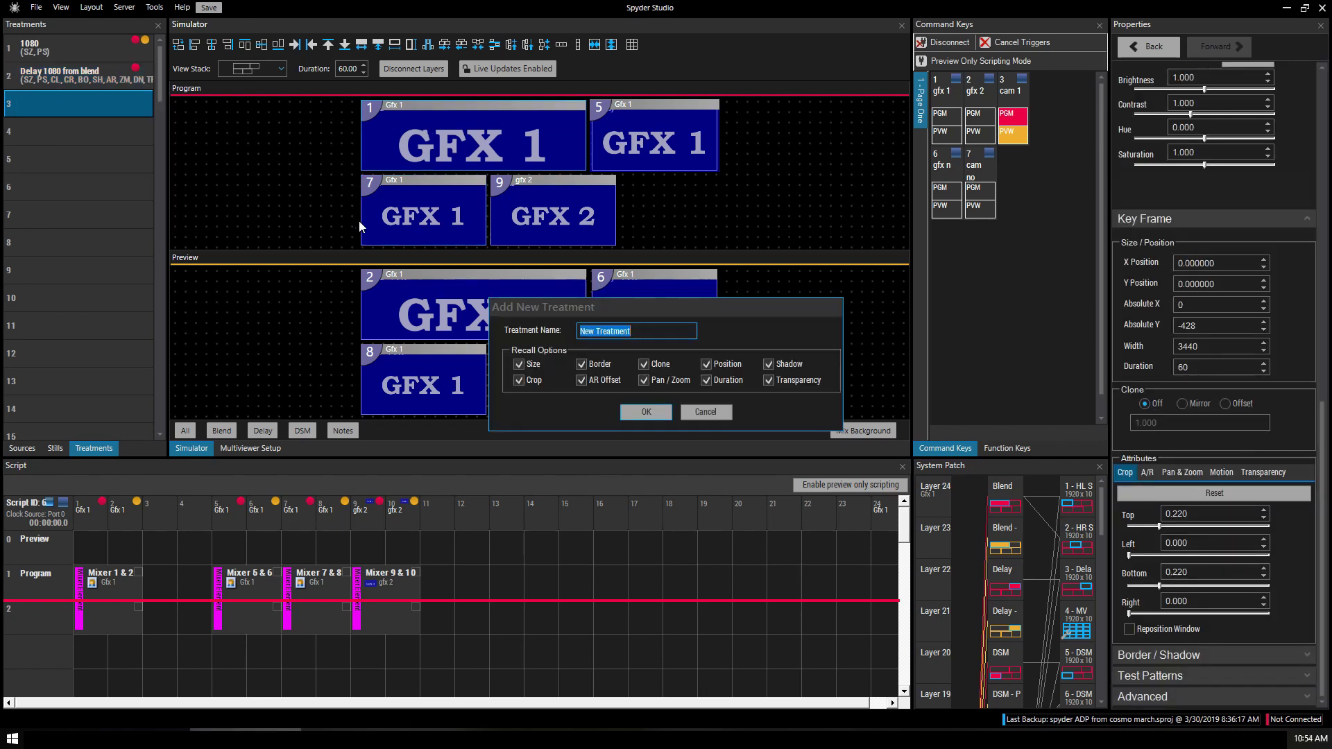
type("blend")
type("op")
left_click(660, 416)
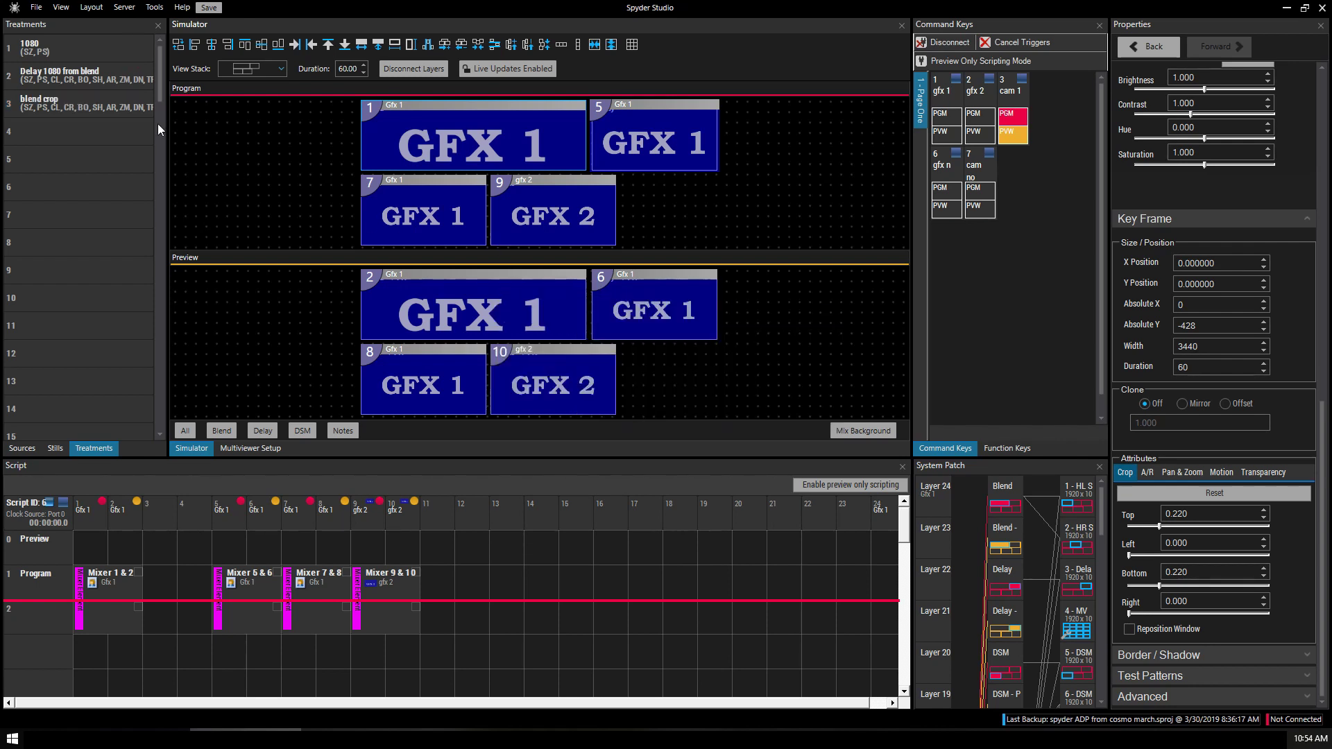
Try the blend crop, Delay 1080 from blend and 1080 treatments in turn on layer 5 in the Program Delay PixelSpace.
left_click(61, 103)
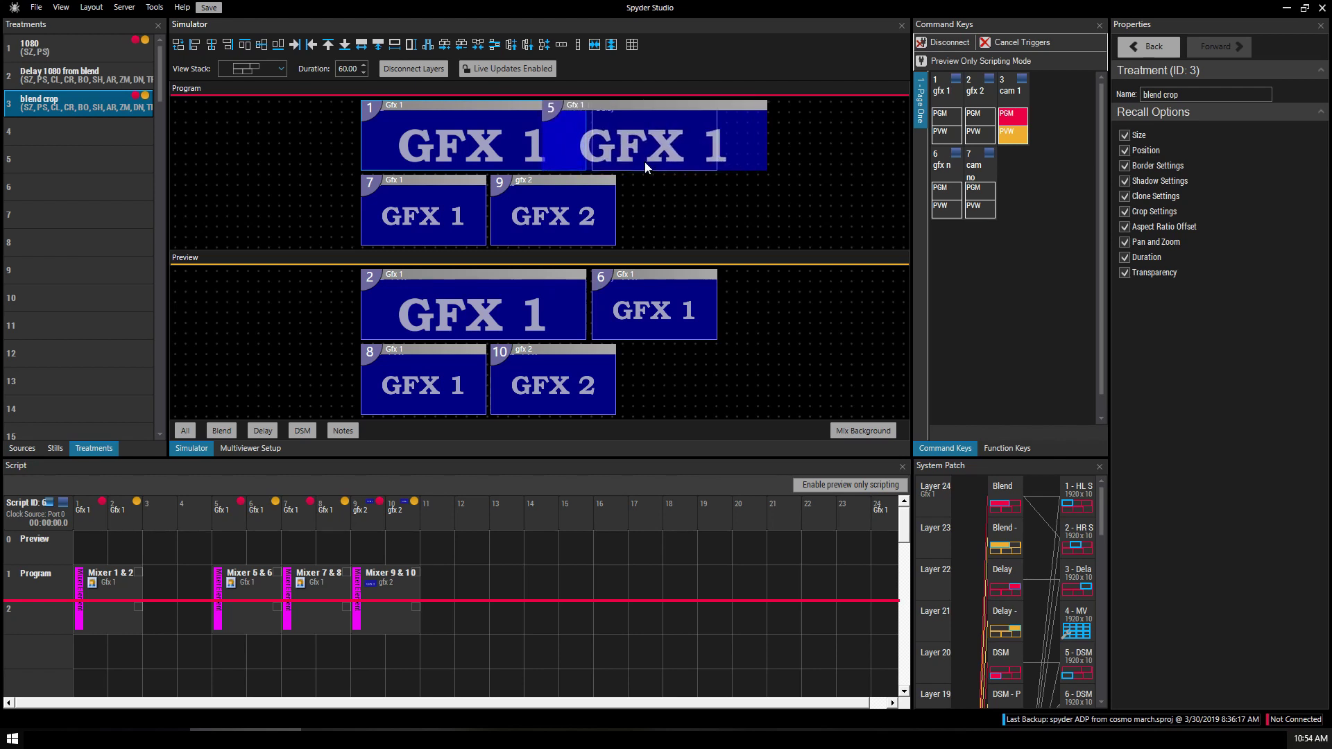
left_click(66, 78)
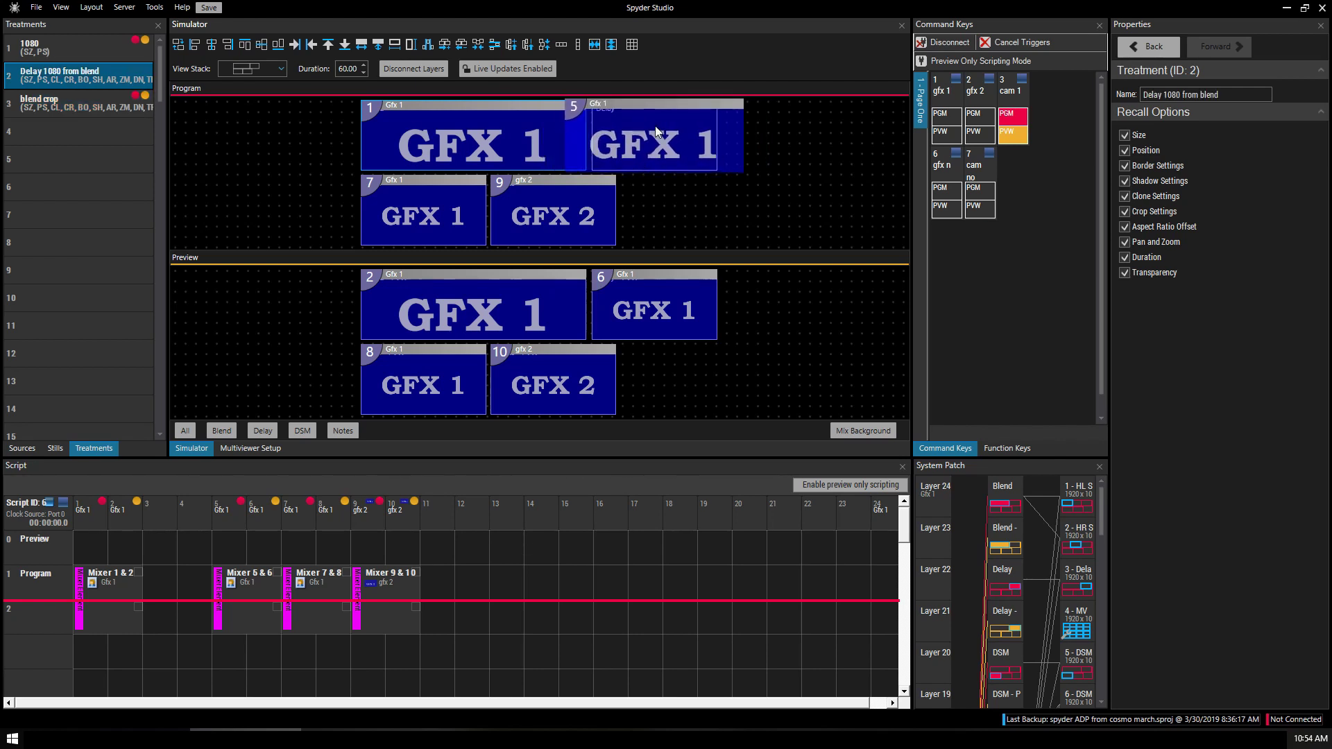
left_click(44, 44)
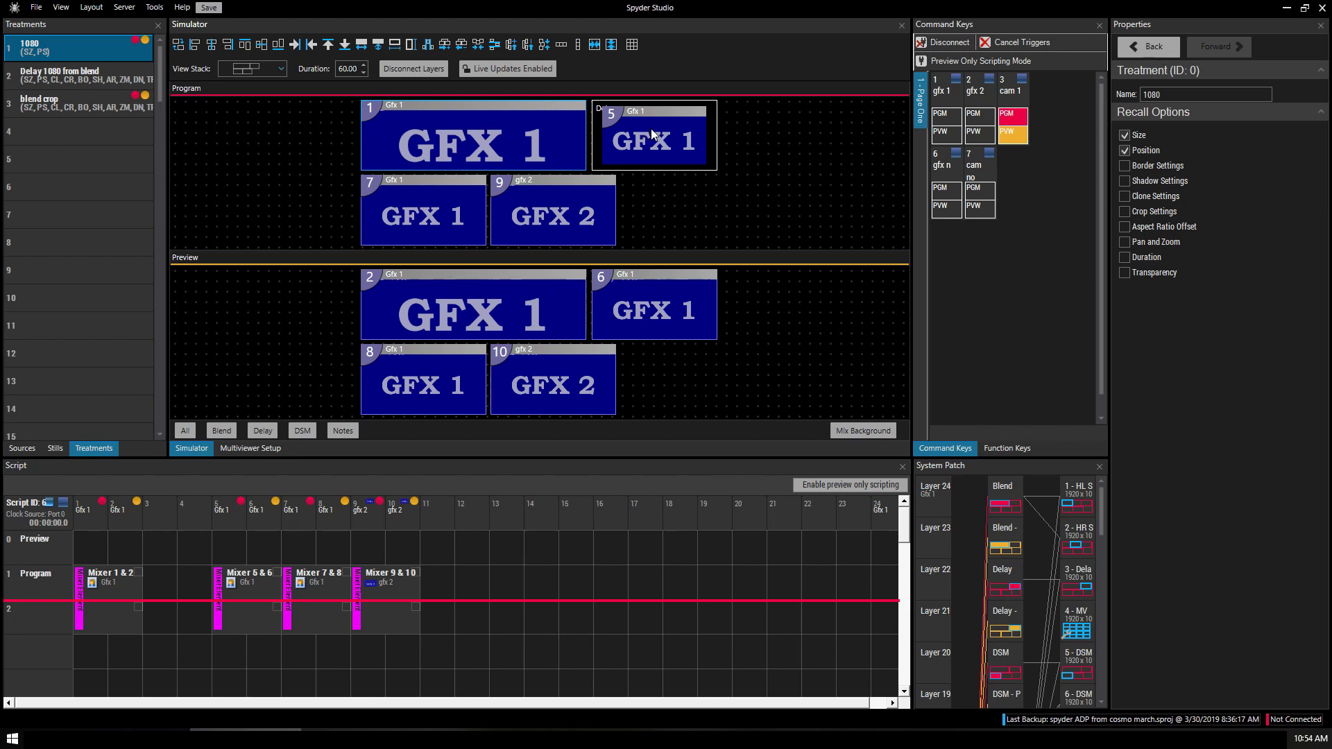
left_click(652, 134)
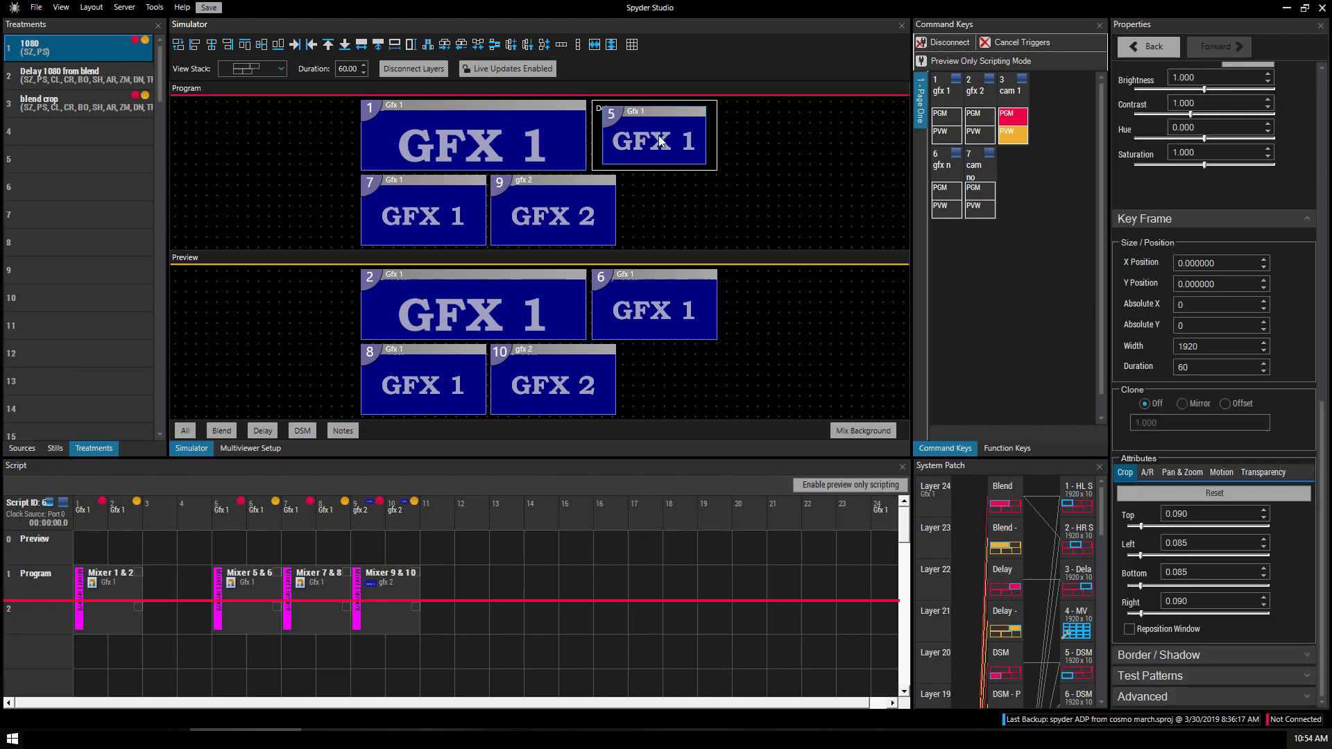
right_click(61, 52)
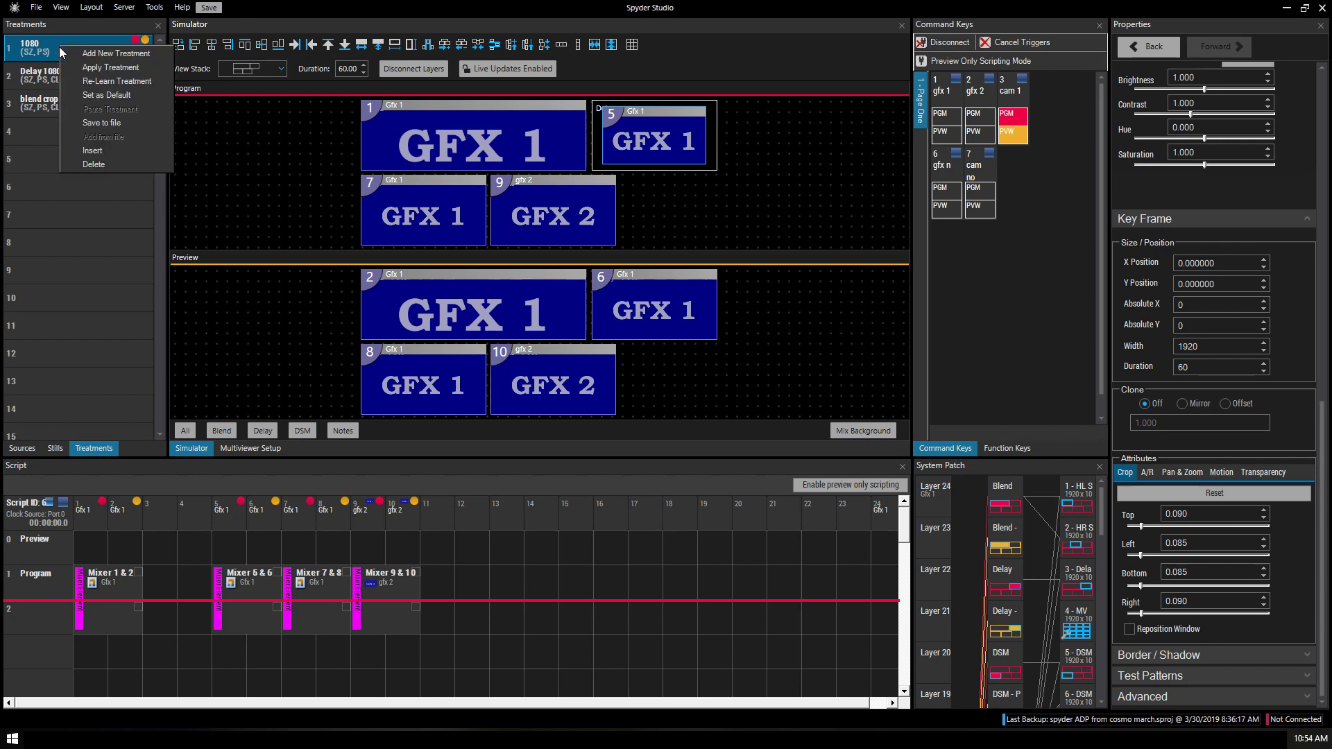
left_click(56, 47)
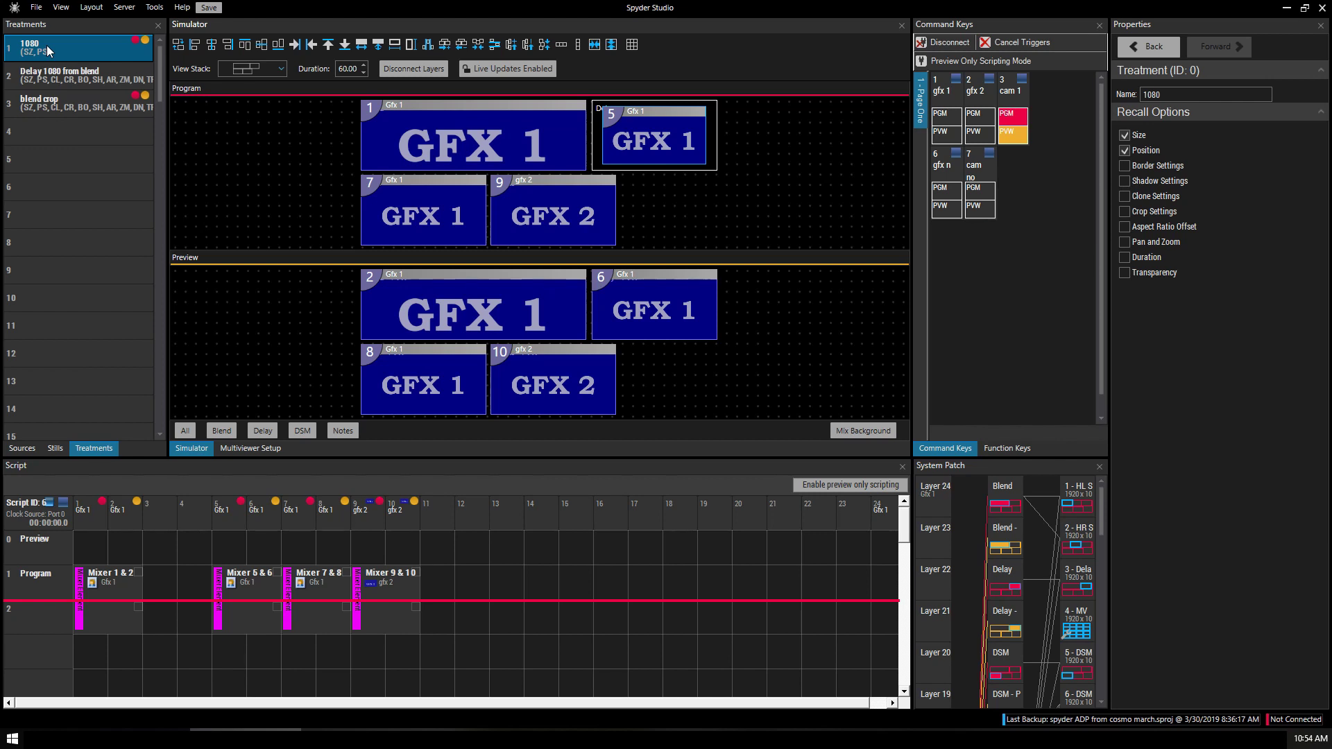
Save uncropped layer 7 as a treatment named "1080" in slot 4, with all recall options enabled.
left_click(442, 276)
right_click(85, 120)
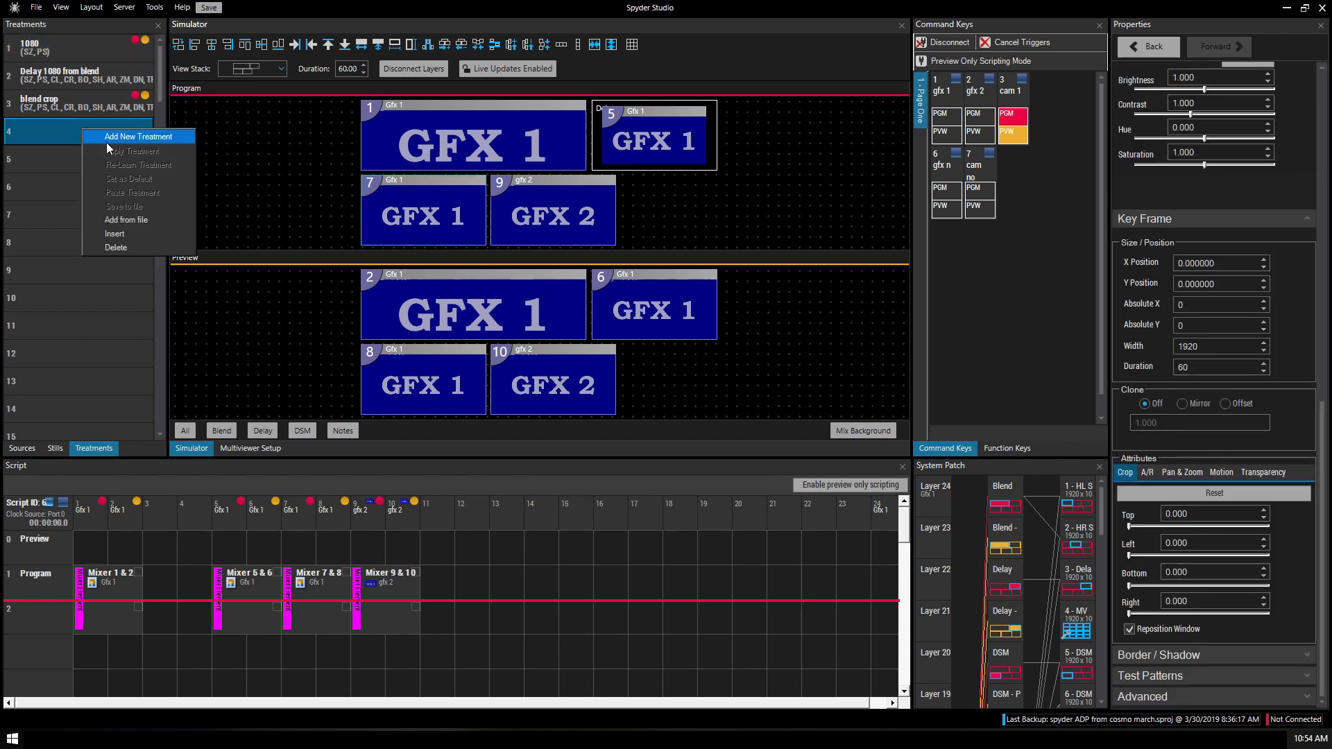
left_click(109, 143)
type("1080")
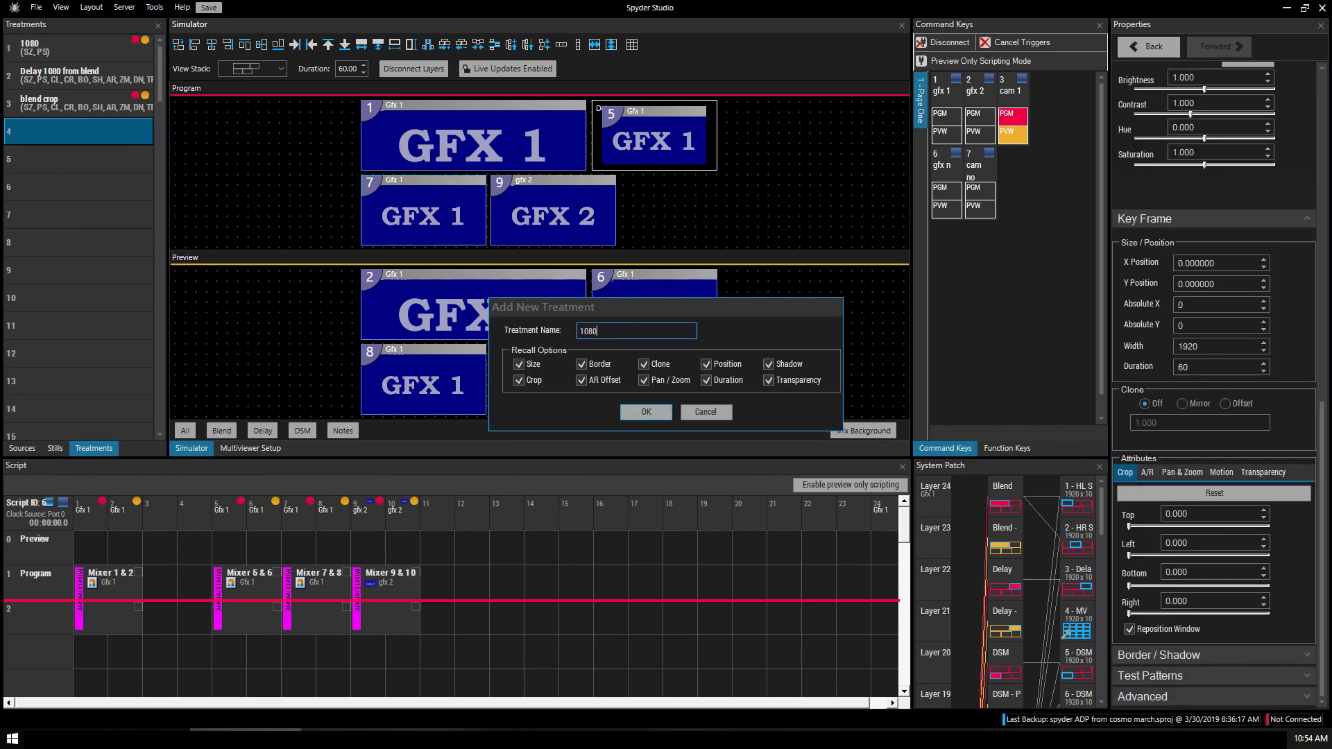
key("Return")
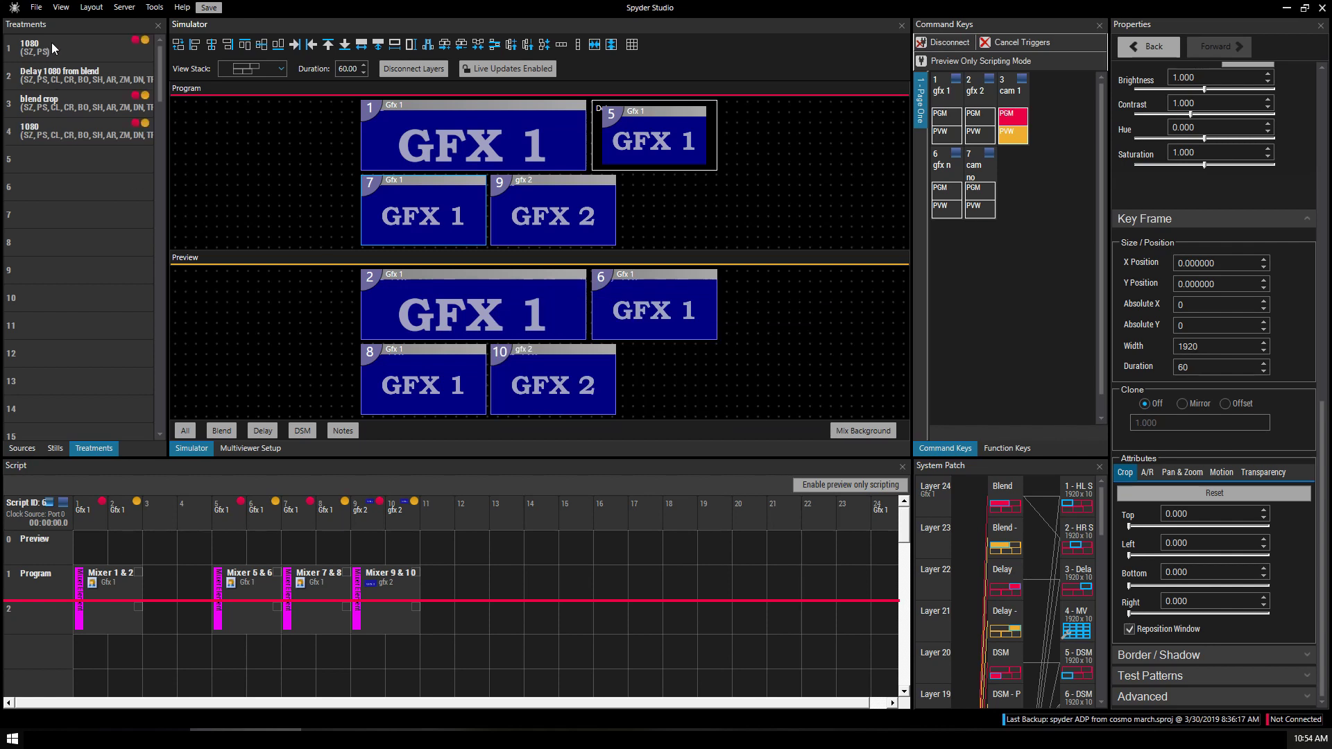
Replace the original 1080 treatment in slot 1 with the one from slot 4 and apply it to Program layer 5.
left_click(46, 48)
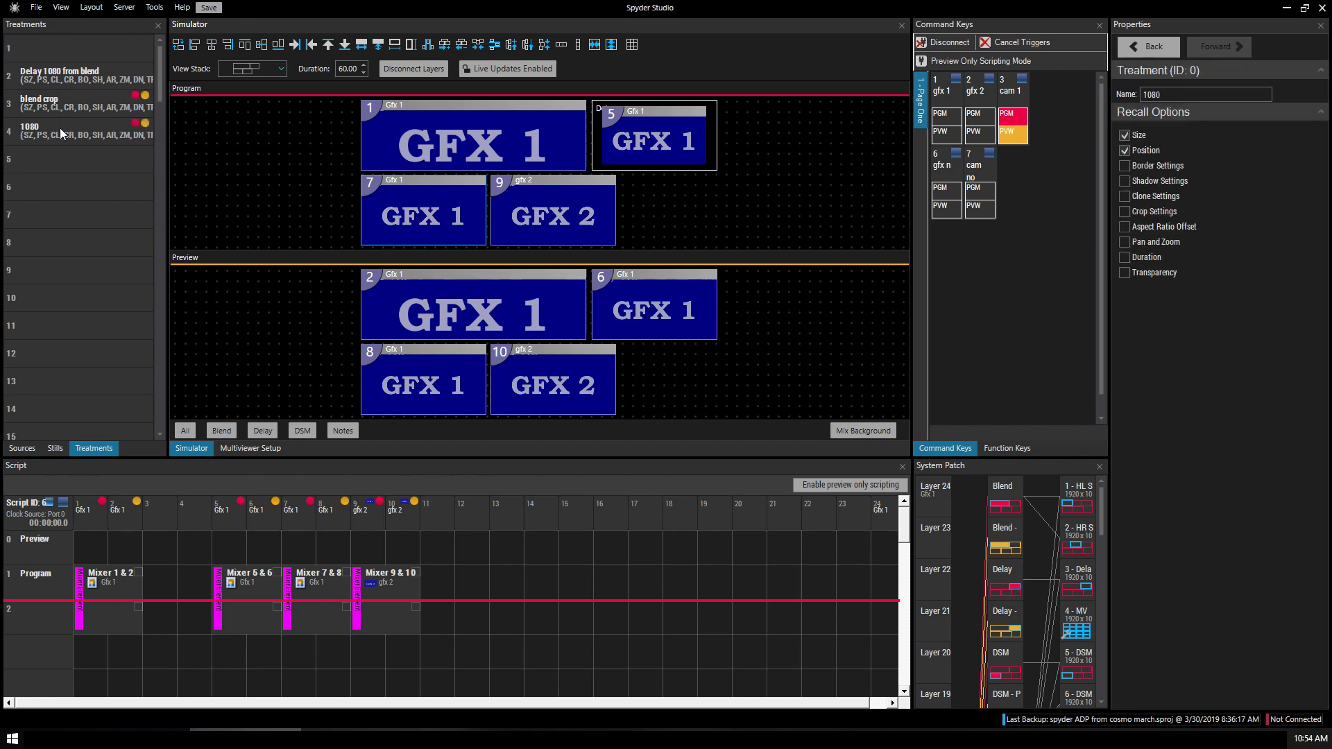
left_click_drag(60, 127, 52, 45)
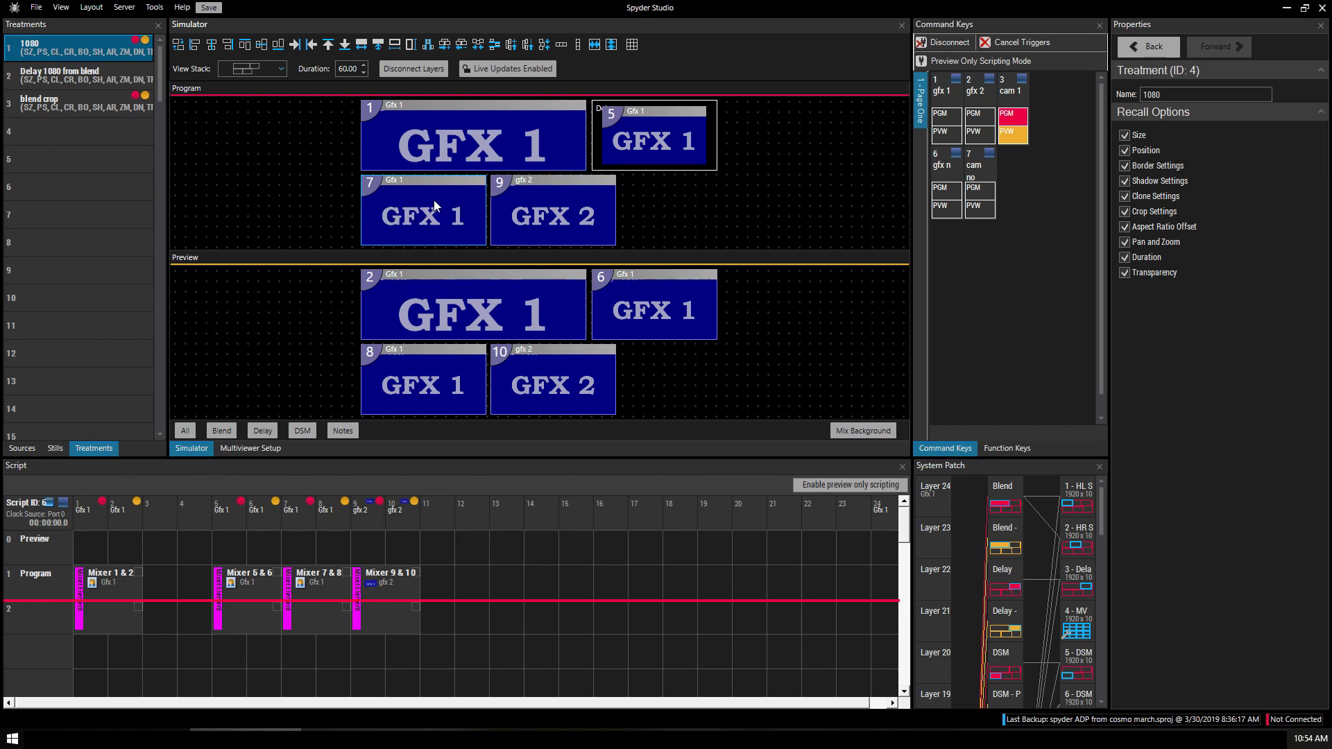
left_click_drag(59, 43, 626, 128)
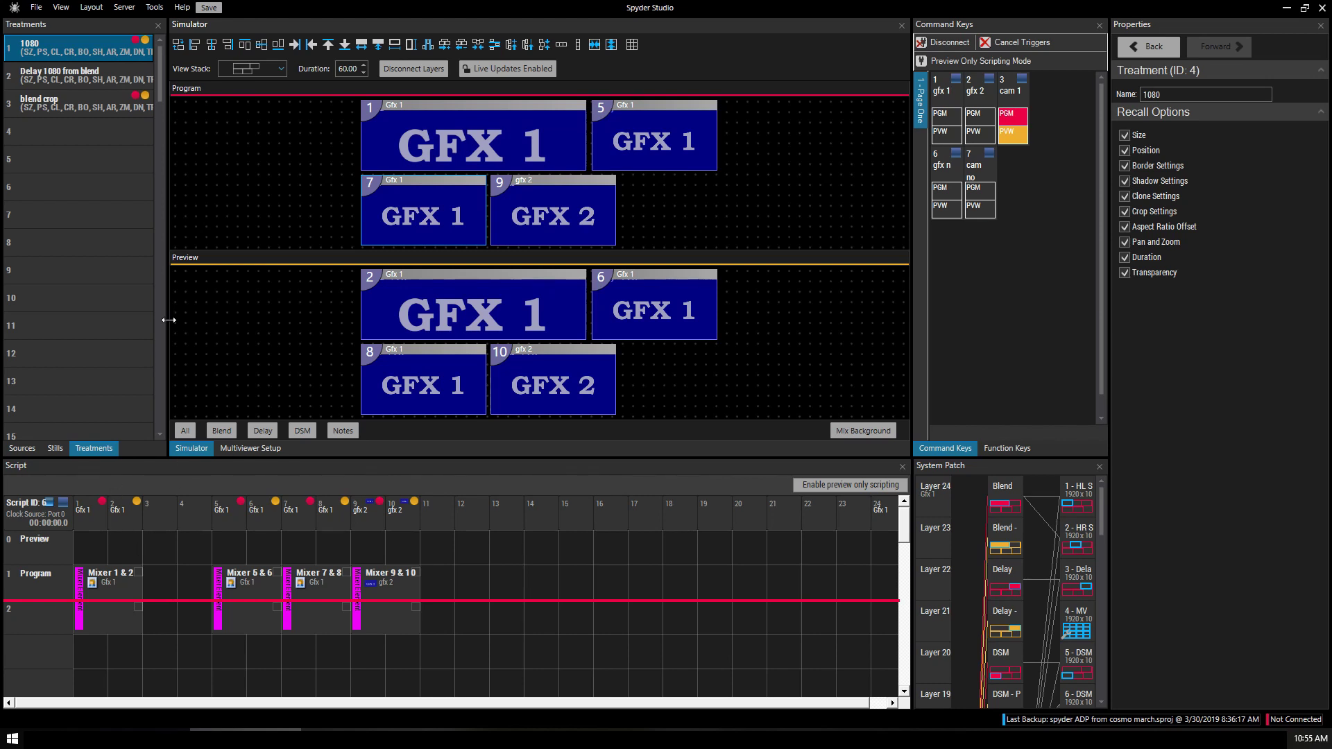
Add the cam source to layer 3 of the script's Program row and convert it to a mixer.
left_click(31, 448)
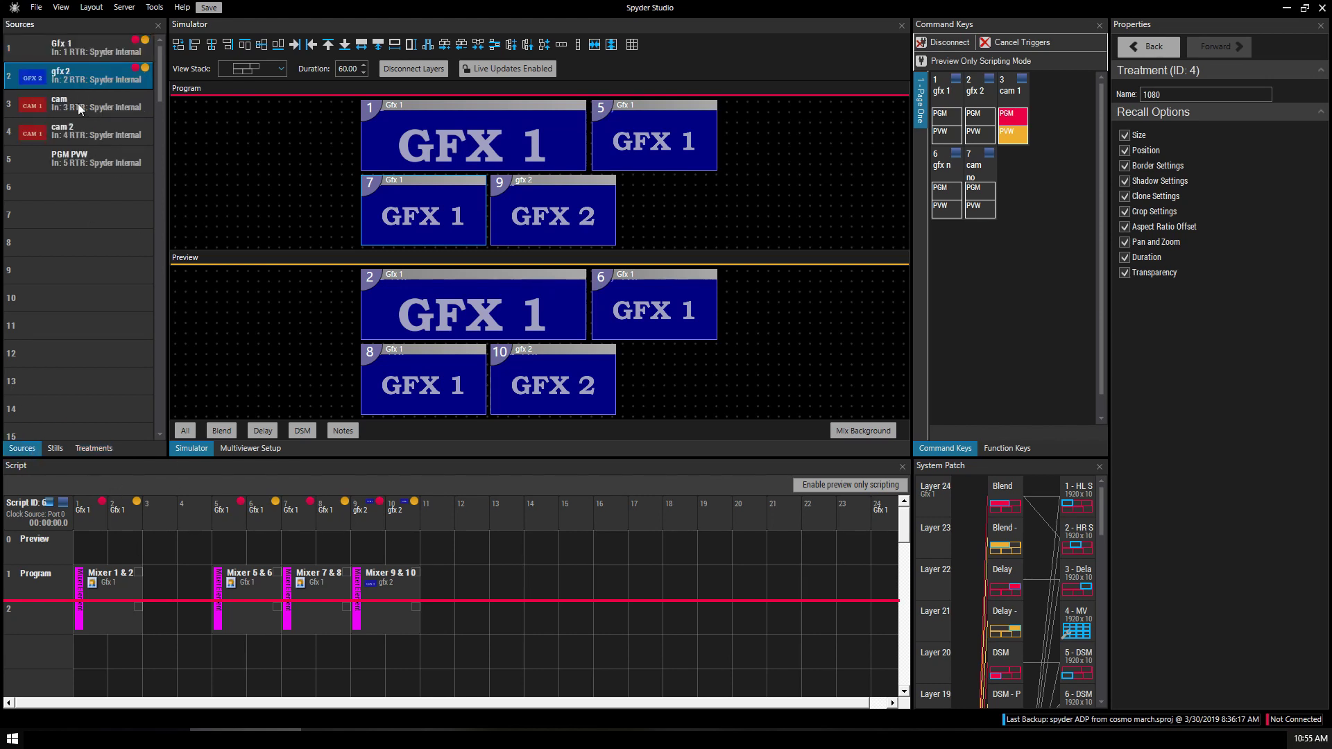
left_click_drag(70, 103, 166, 590)
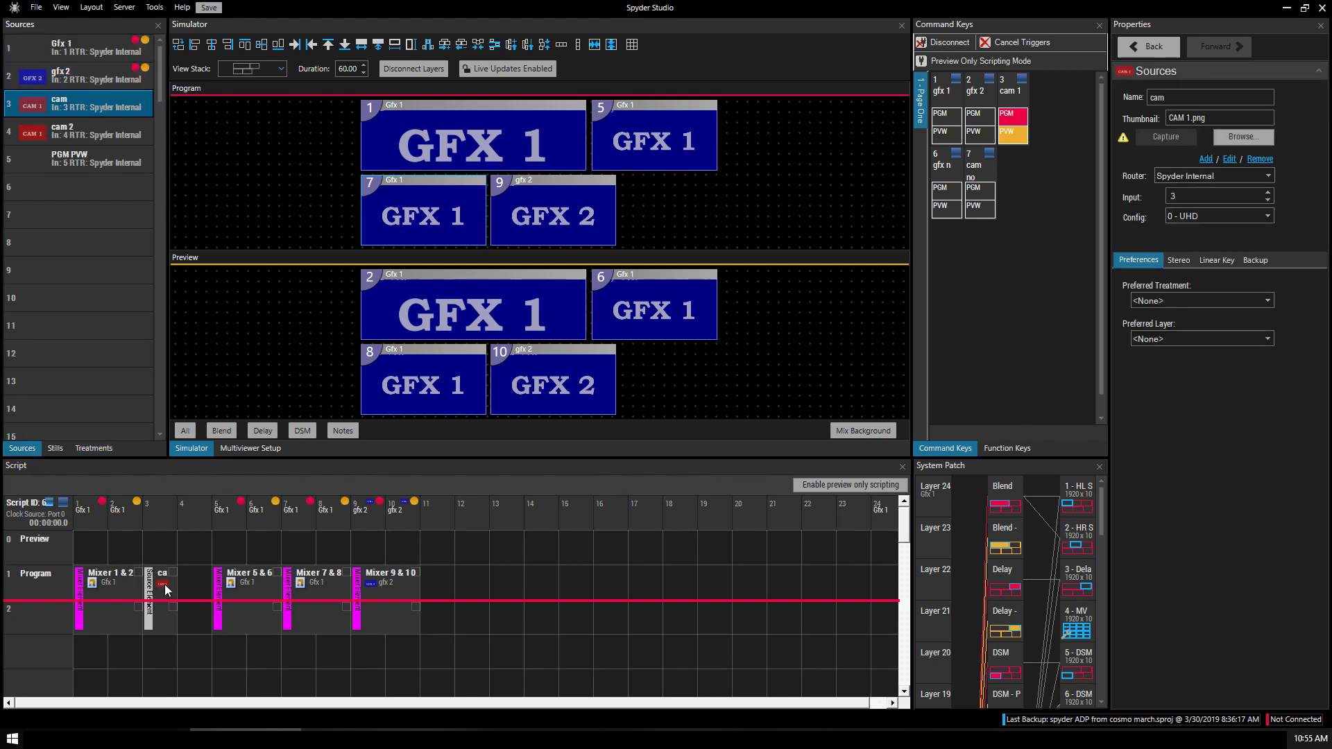
left_click(208, 651)
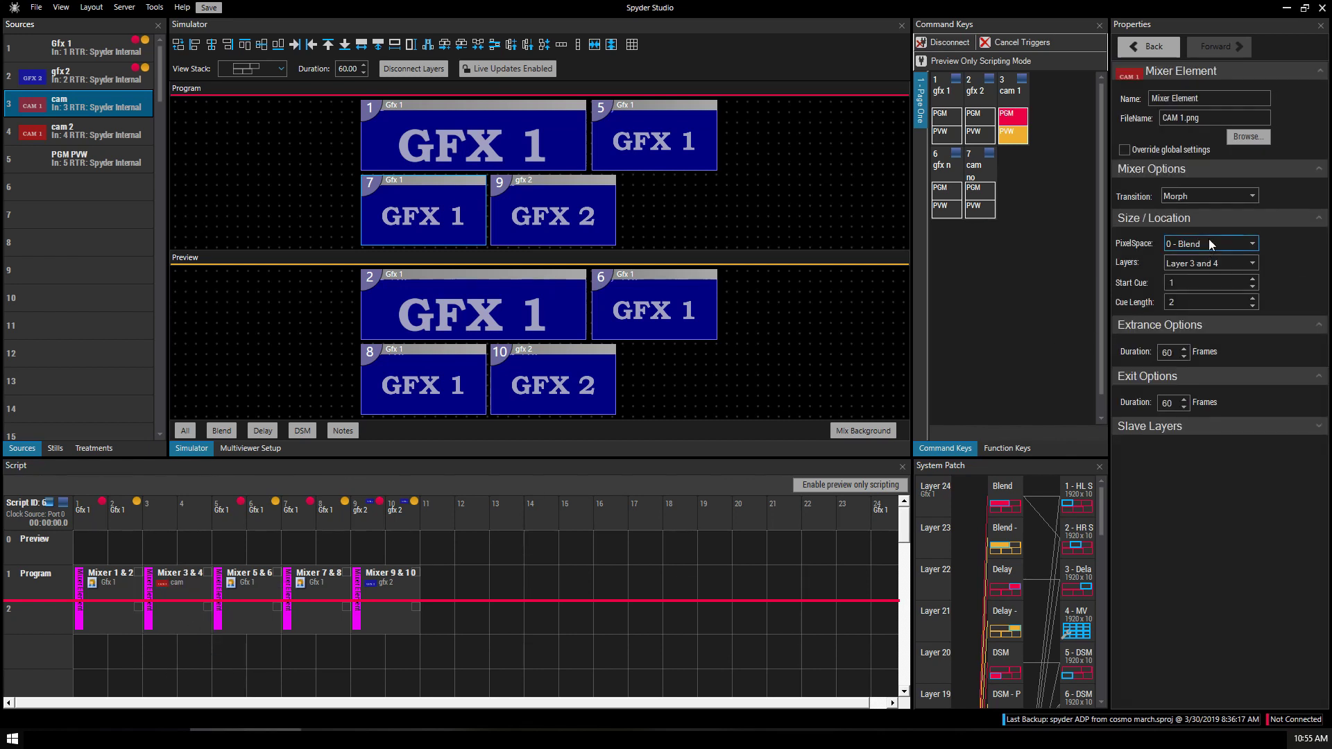
Recall the Program cue and move the cam window on layer 3 to the right side of the Program Blend PixelSpace.
left_click(47, 584)
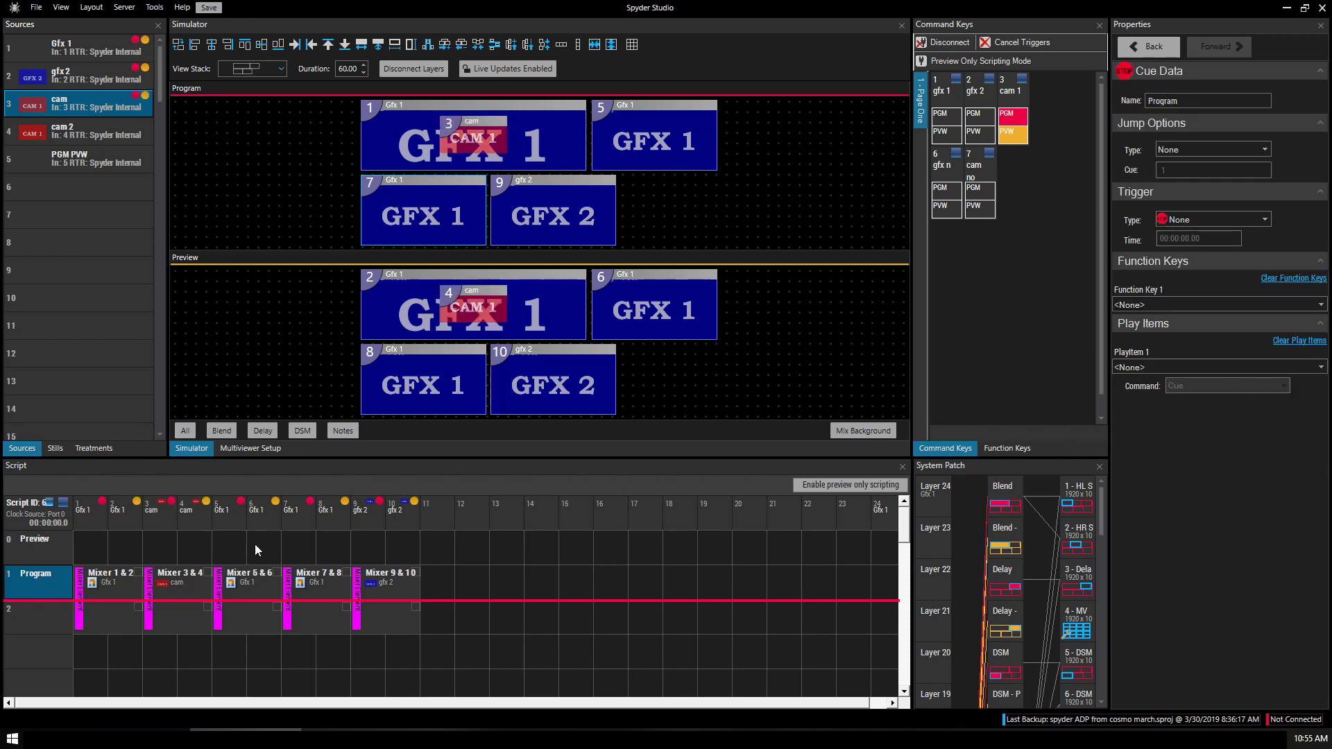
left_click(473, 139)
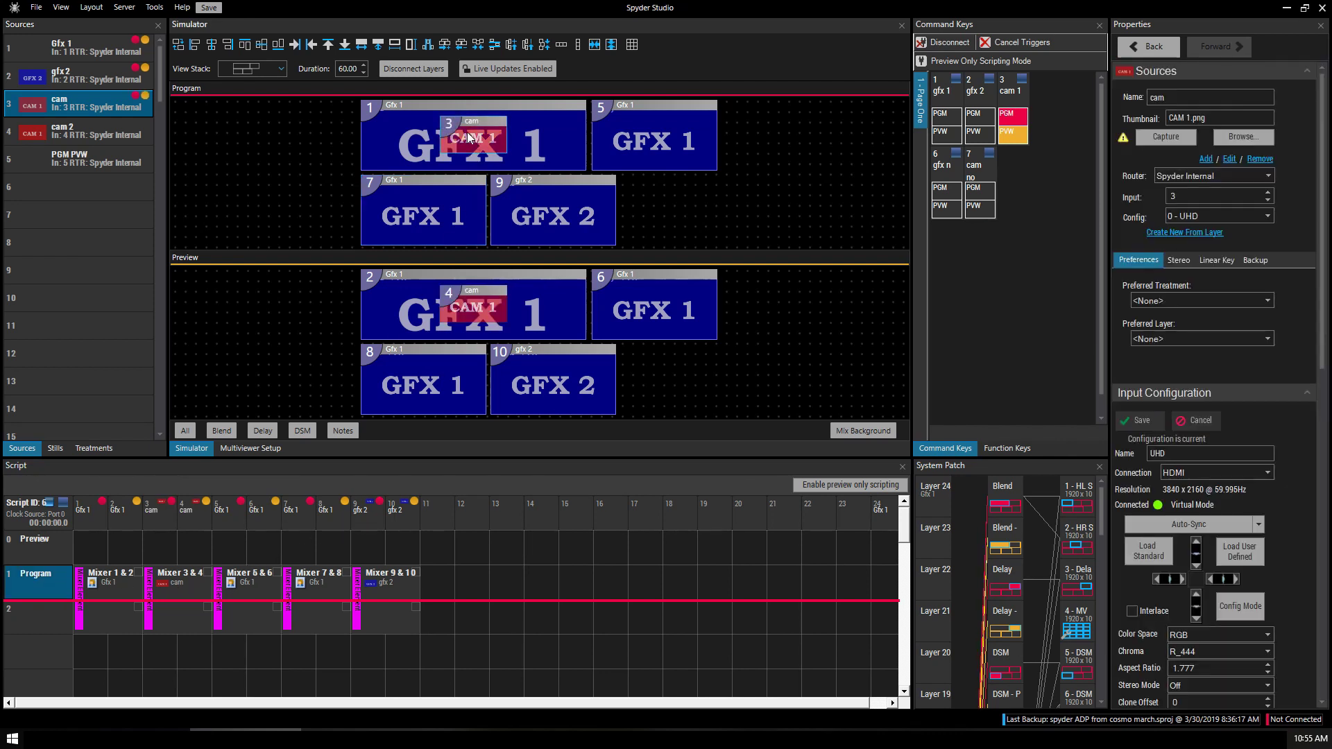
left_click_drag(470, 138, 529, 136)
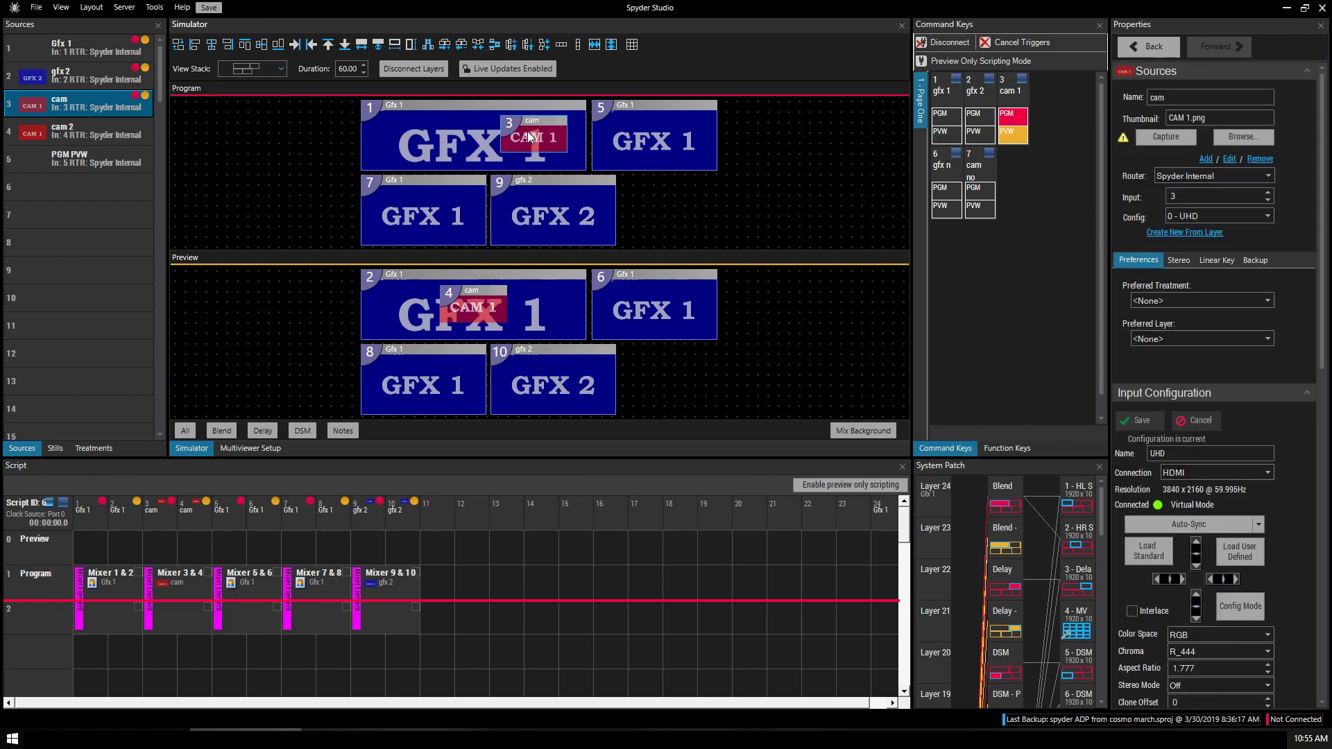
Create a source named "bkgnd" in slot 6 with HDMI input type on Spyder Internal input 5, using a new input configuration.
right_click(54, 188)
left_click(99, 202)
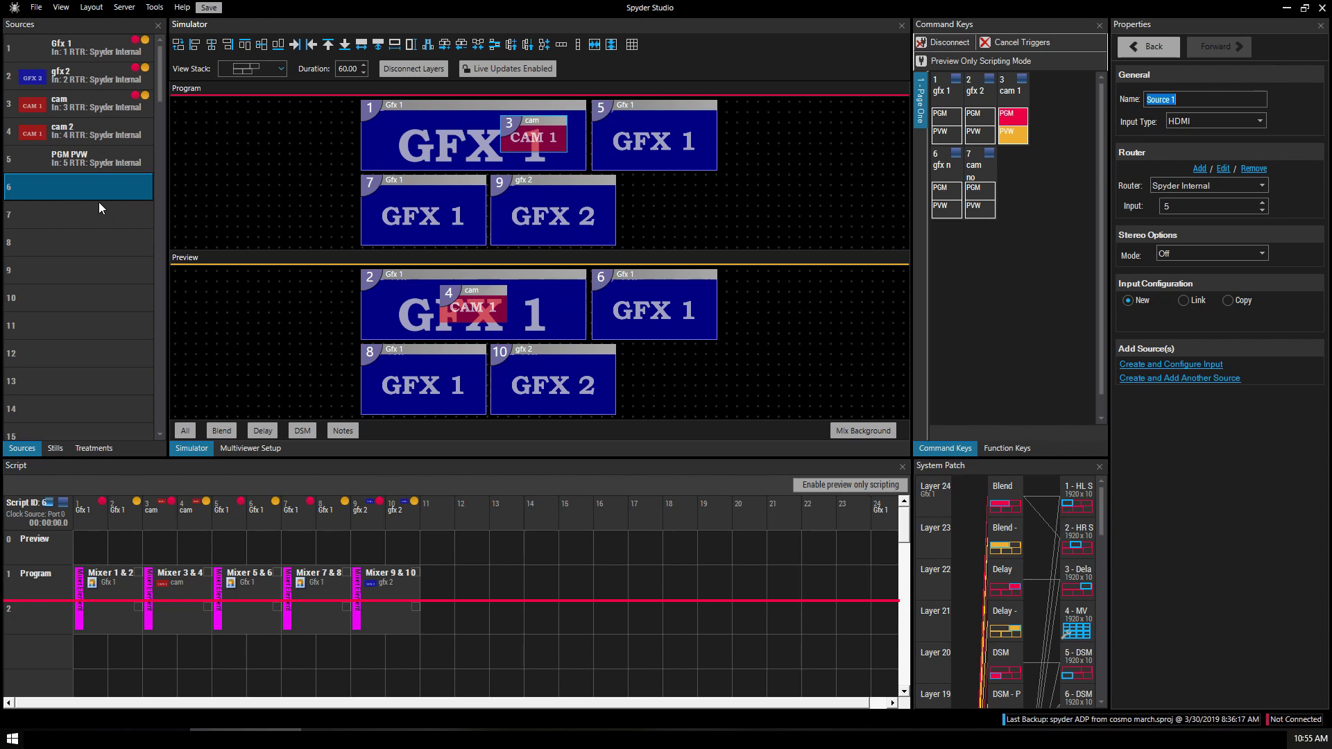
type("bkgnd")
left_click(1171, 365)
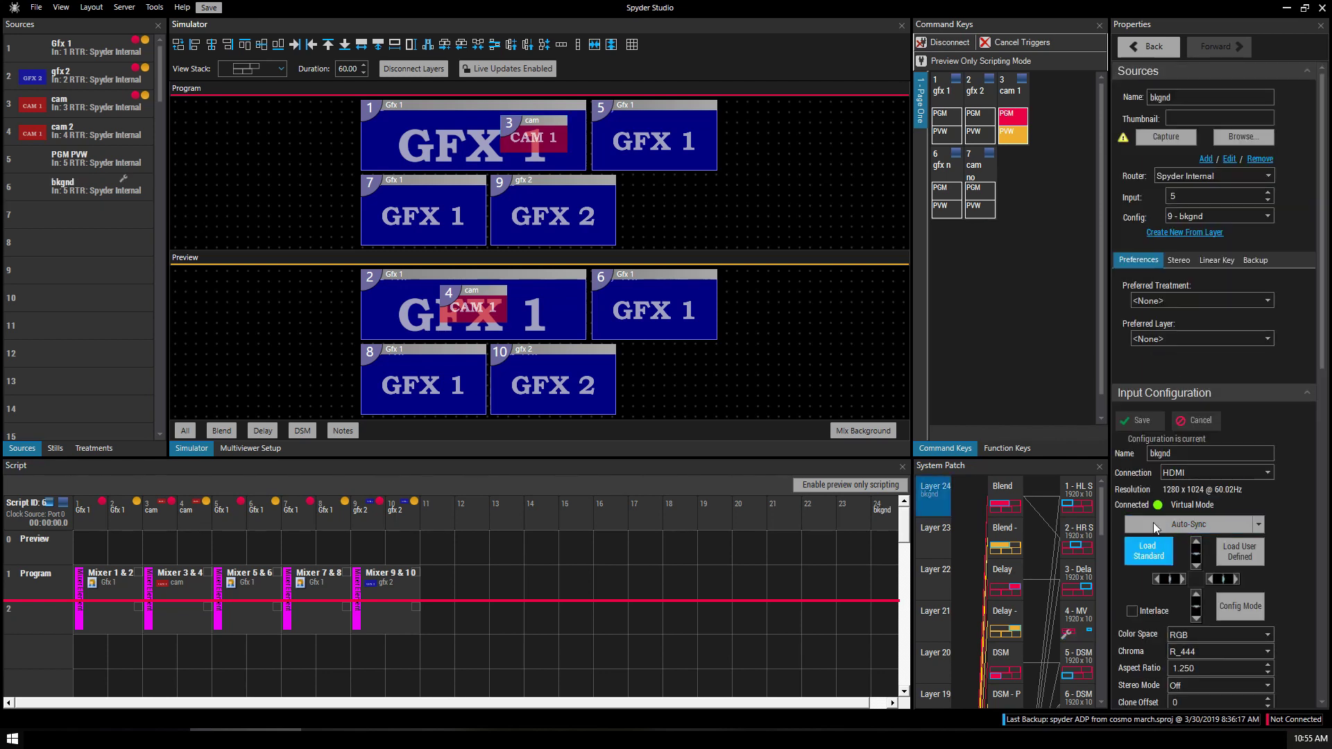
Set the bkgnd source's input configuration to 0 - UHD and its thumbnail to GFX 3.png.
left_click(1200, 216)
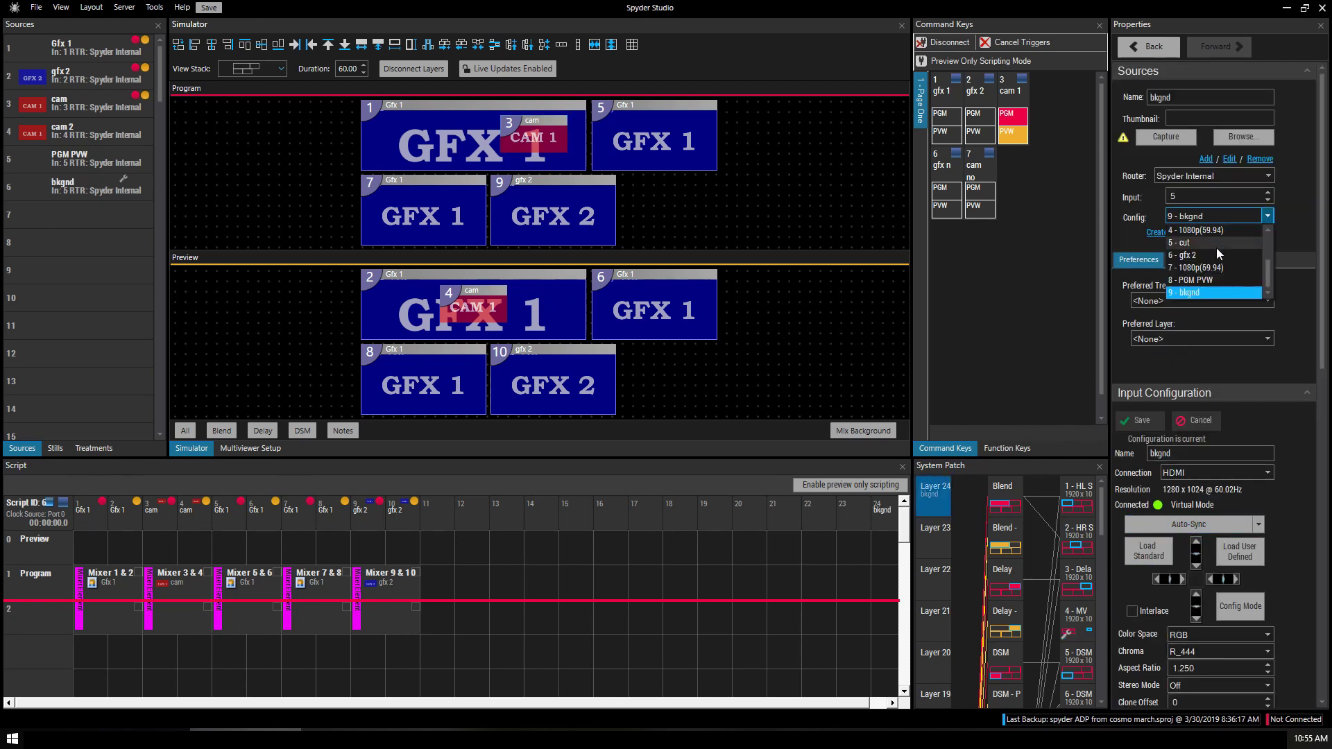
scroll(1218, 256, "up", 3)
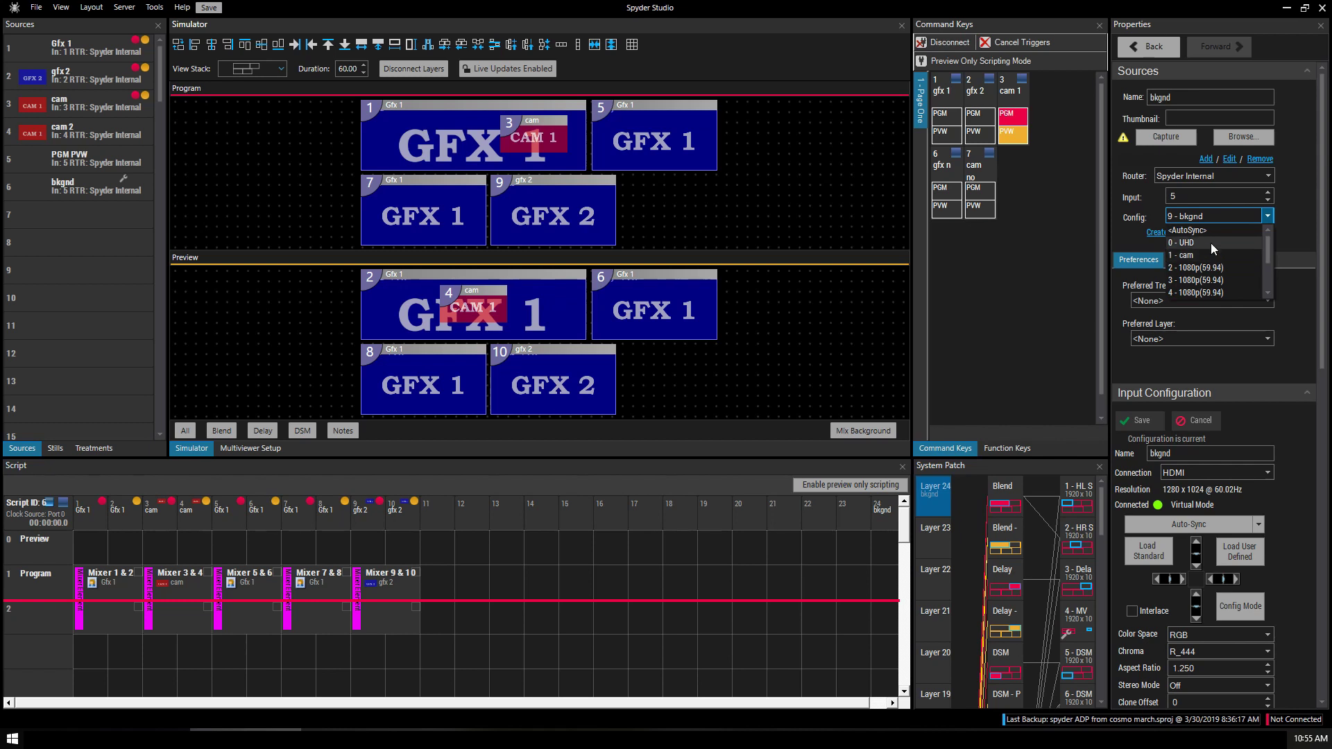
left_click(1212, 244)
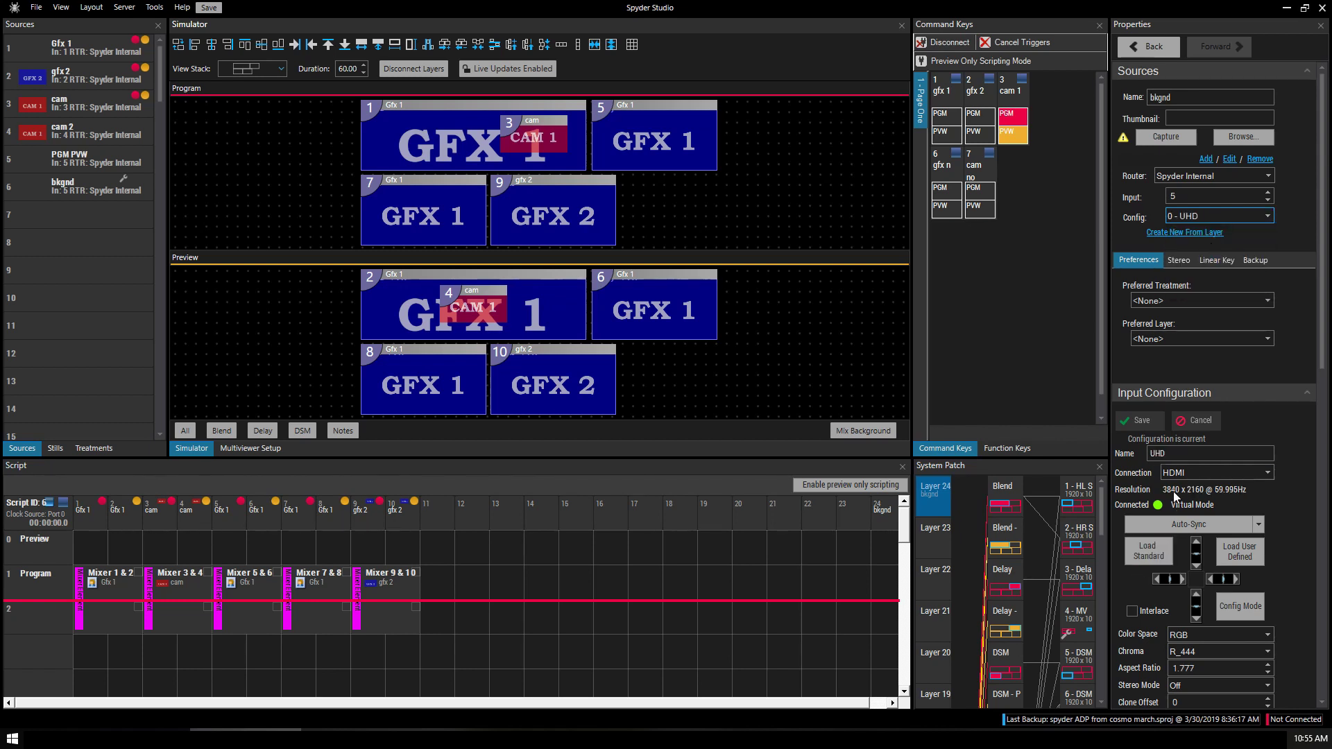
left_click(1229, 137)
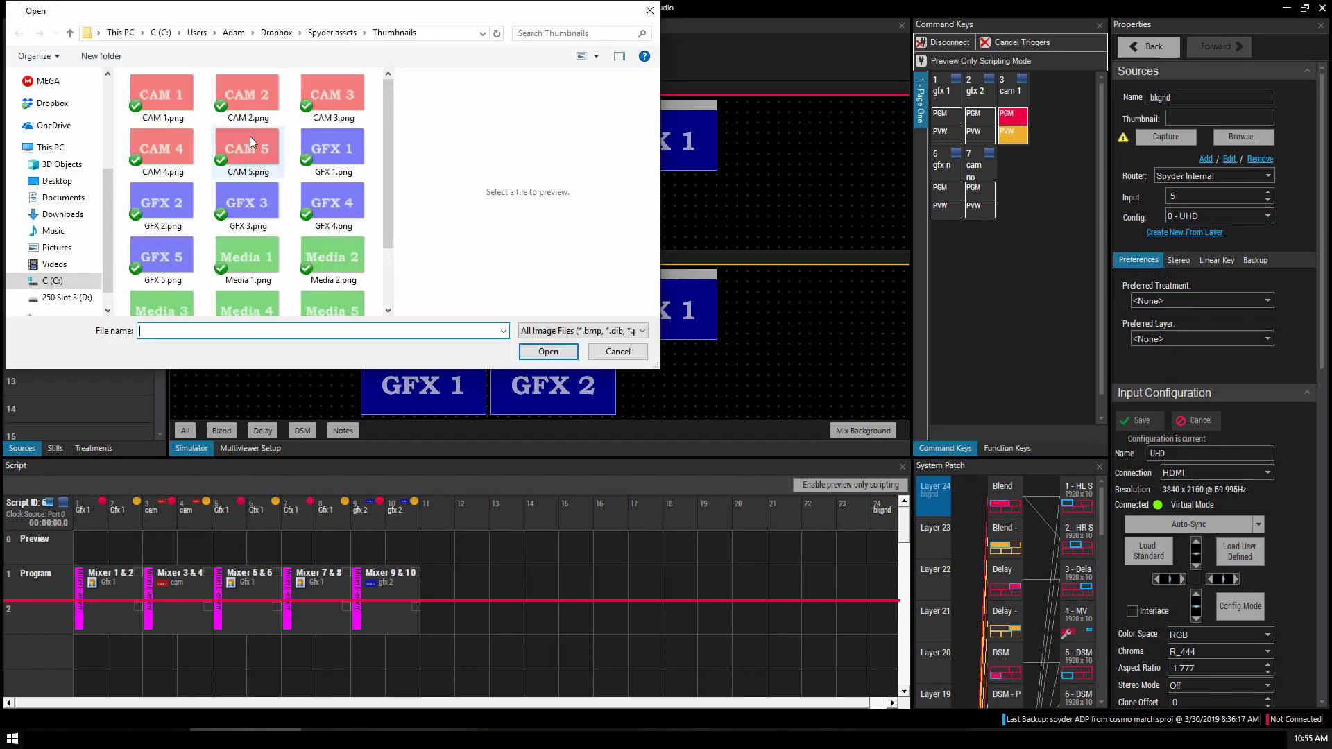
double_click(251, 205)
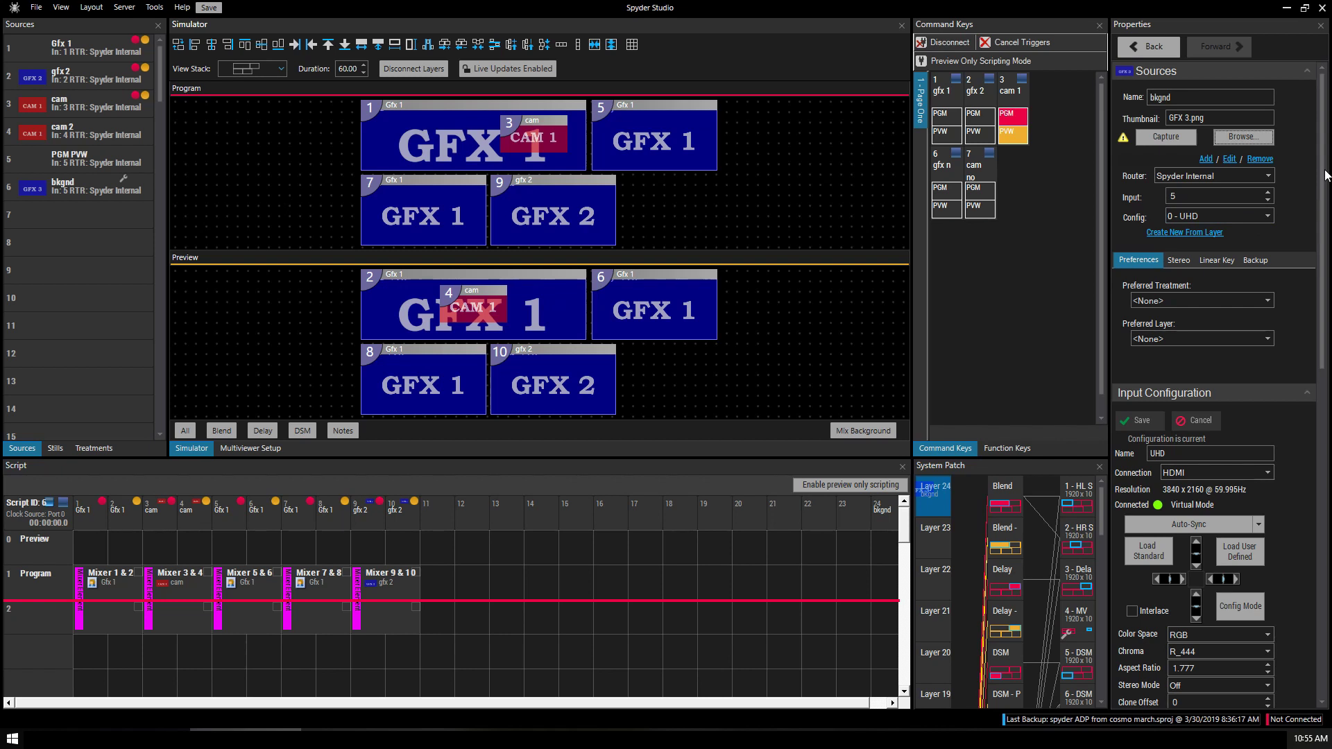
left_click_drag(1321, 175, 1328, 495)
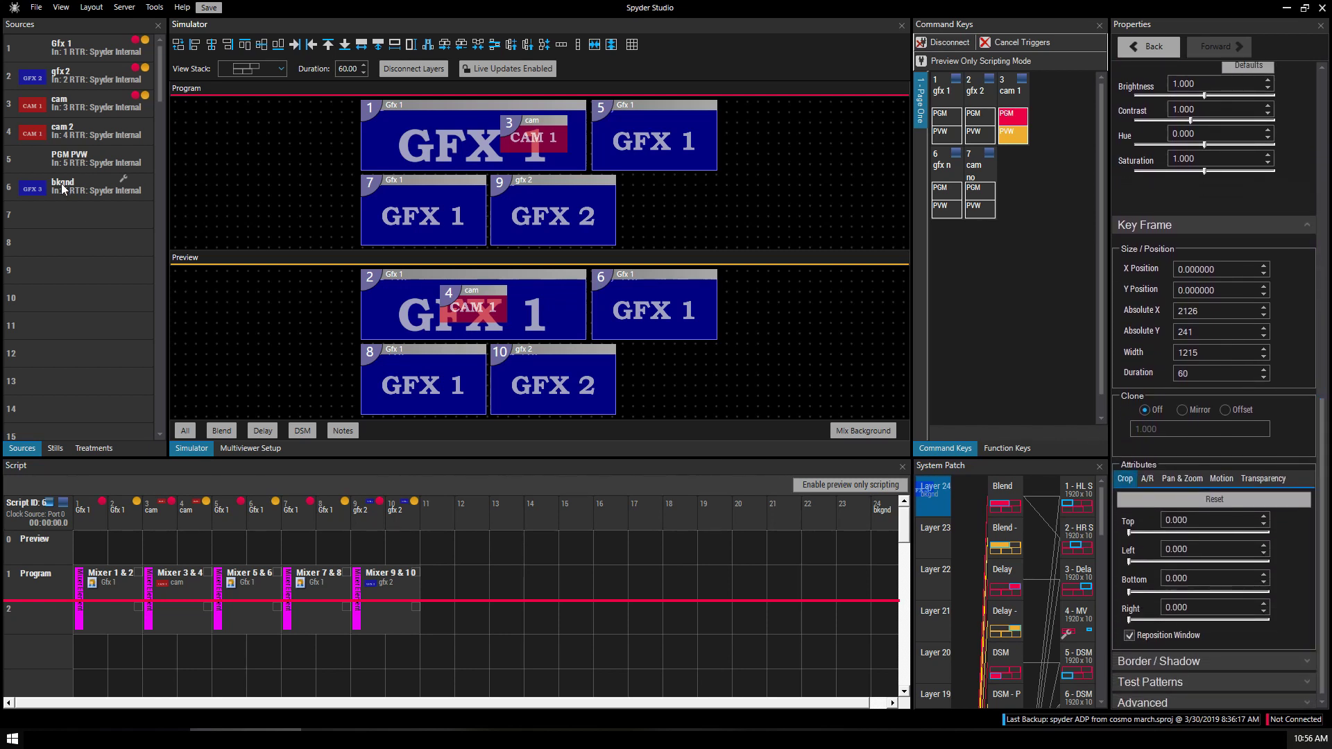
Assign the bkgnd source to Mixer 1 & 2 and Gfx 1 to Mixer 3 & 4, recalling the Program cue.
left_click(99, 500)
left_click(107, 583)
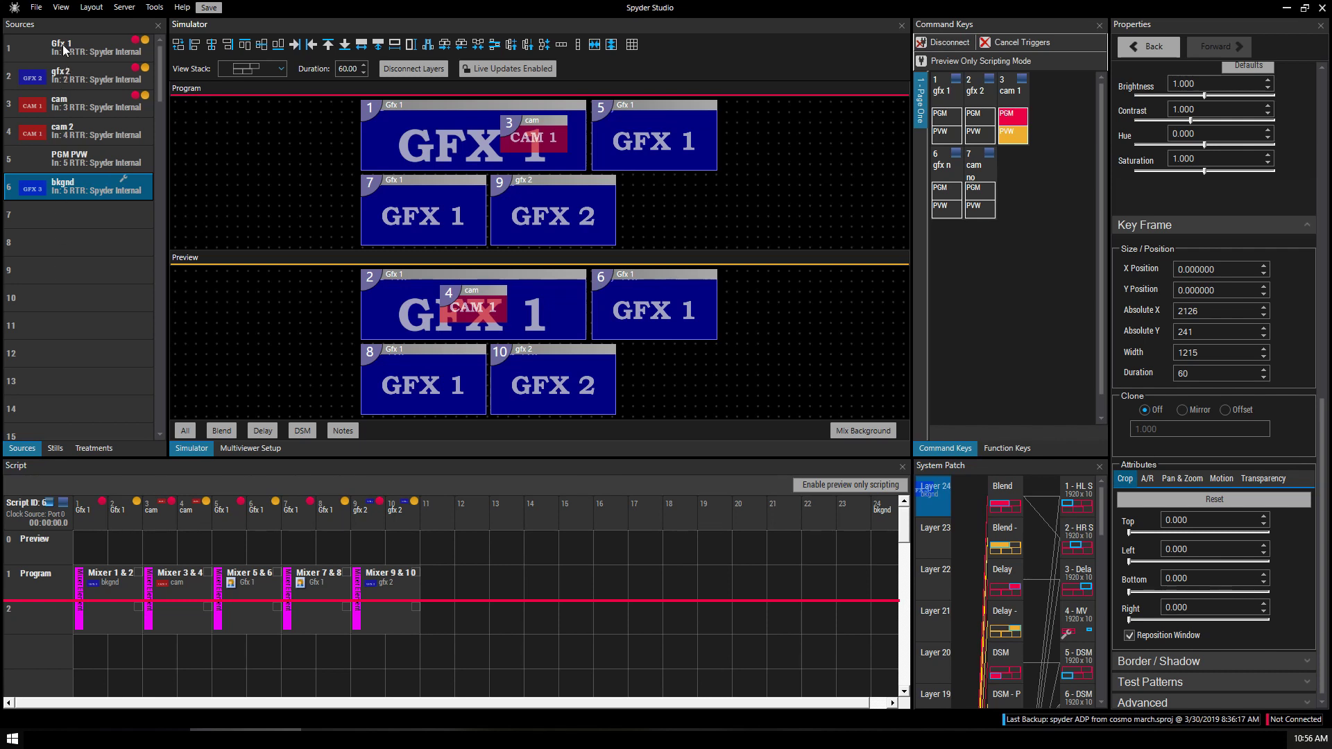
left_click_drag(62, 45, 165, 572)
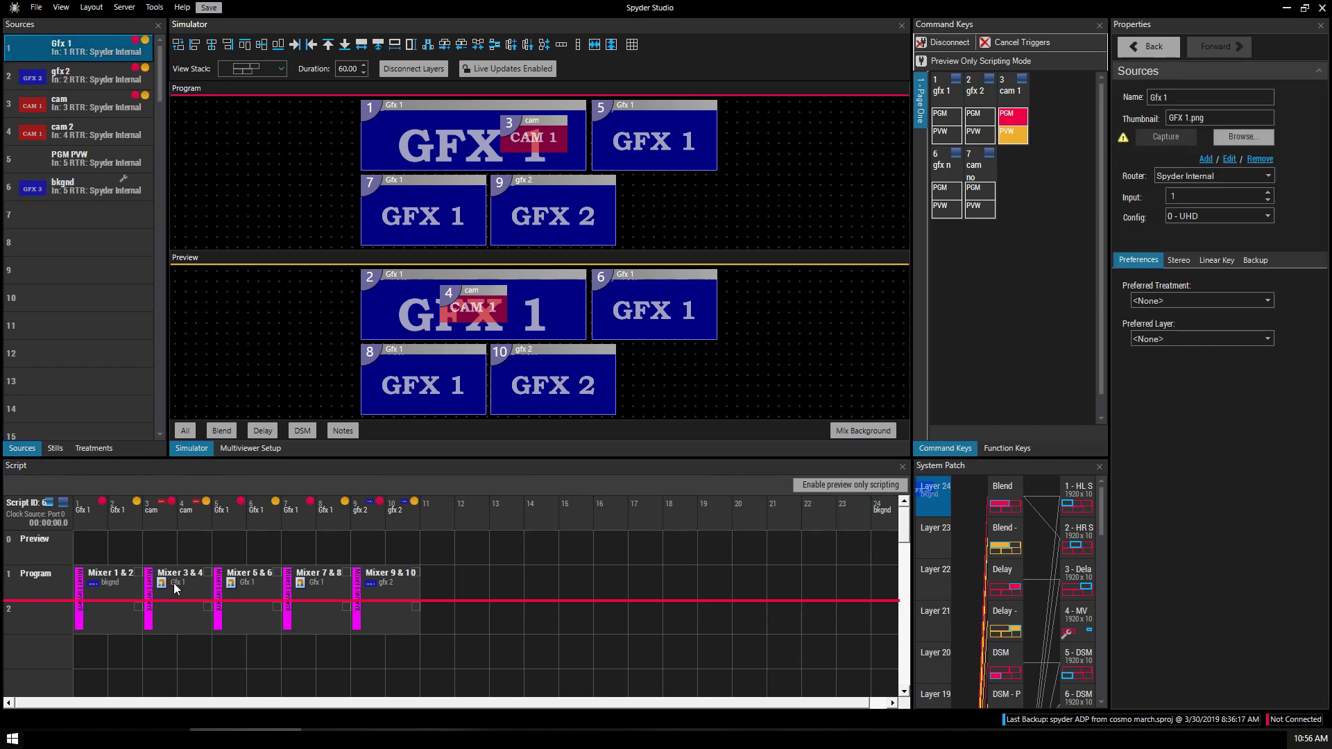
left_click(38, 589)
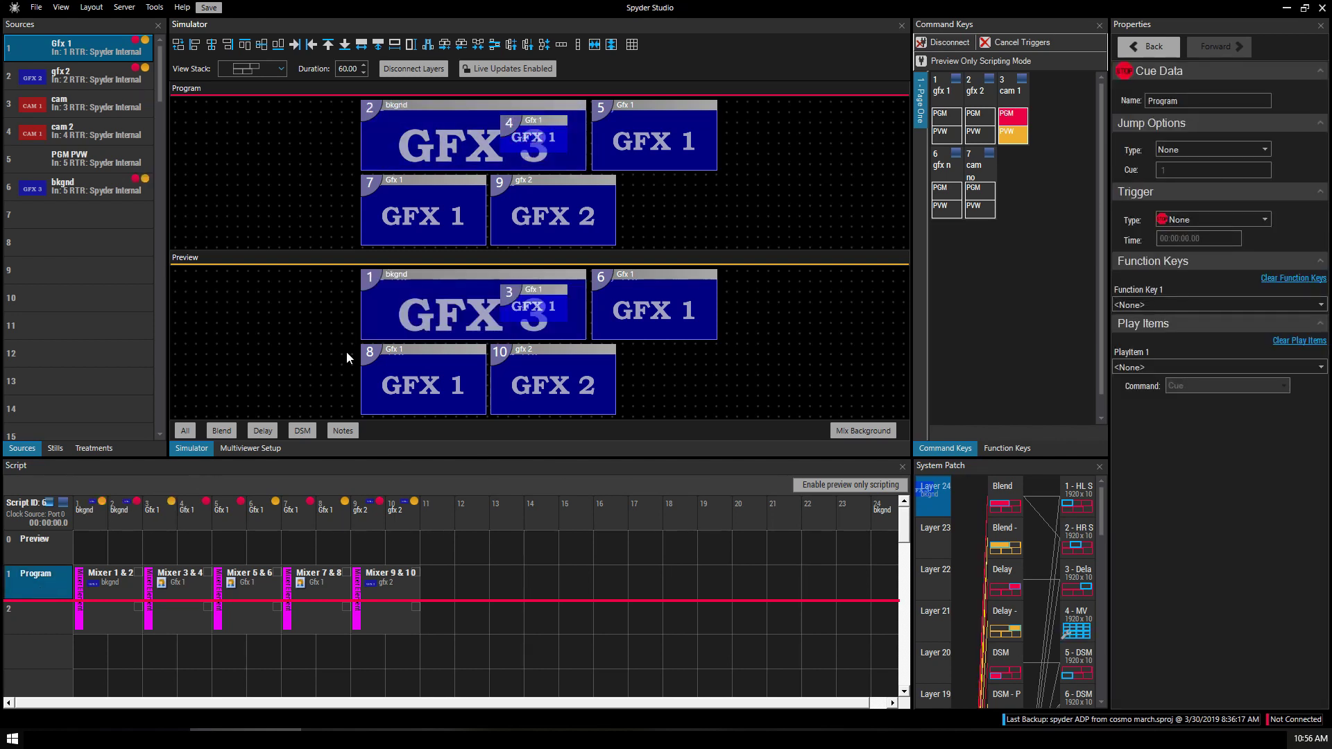
Shift the last three mixers in the script's Program row by two layers so they occupy layers 7 to 12.
left_click(549, 136)
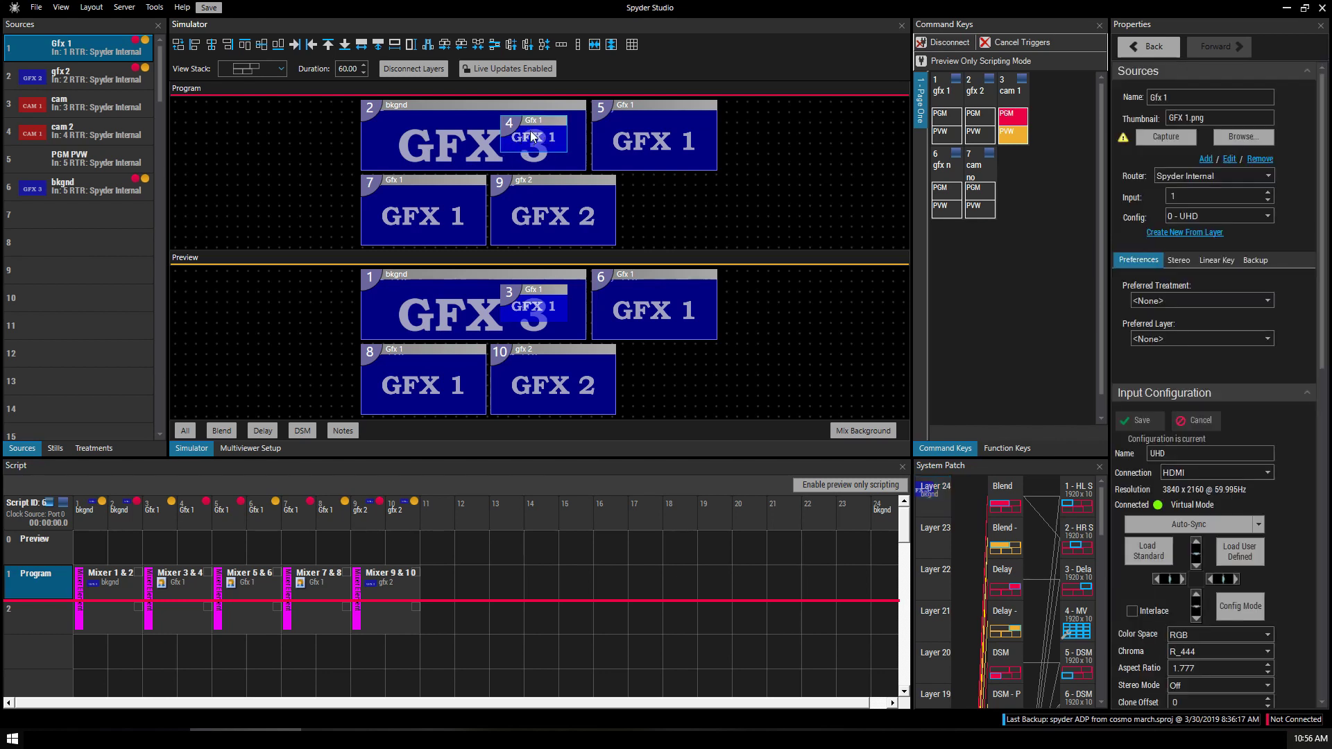
left_click_drag(383, 581, 438, 587)
left_click_drag(311, 586, 380, 586)
left_click_drag(245, 582, 315, 582)
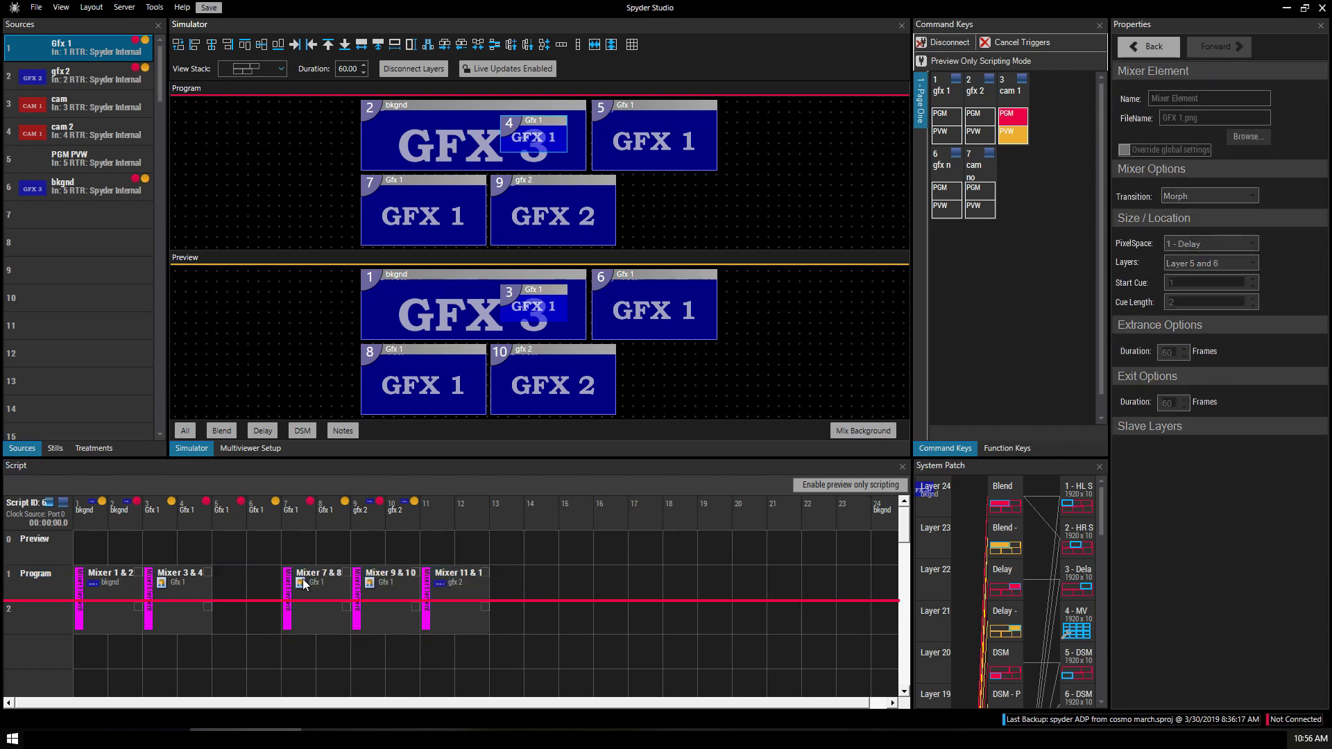
Add the cam source to layer 5 of the script's Program row and convert it to a mixer.
left_click(65, 49)
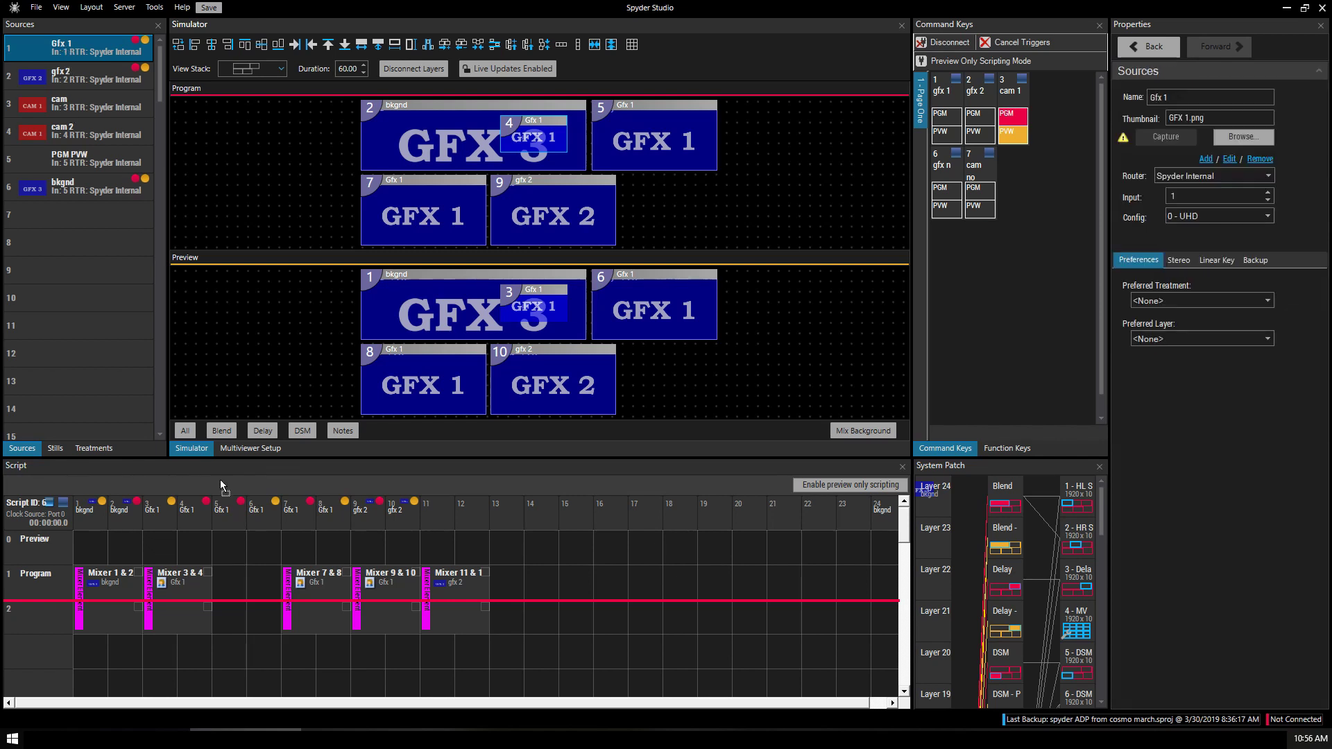
left_click_drag(230, 581, 59, 42)
left_click_drag(62, 104, 205, 559)
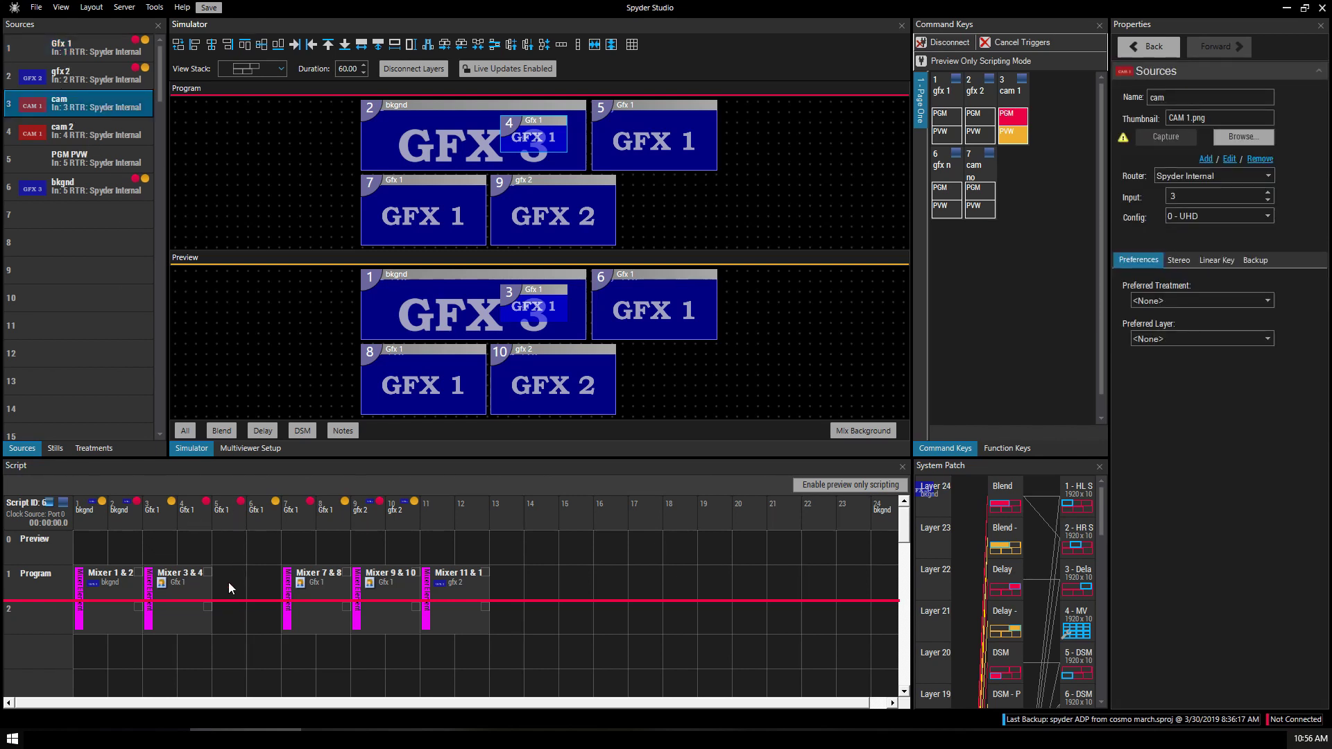
left_click_drag(63, 105, 227, 573)
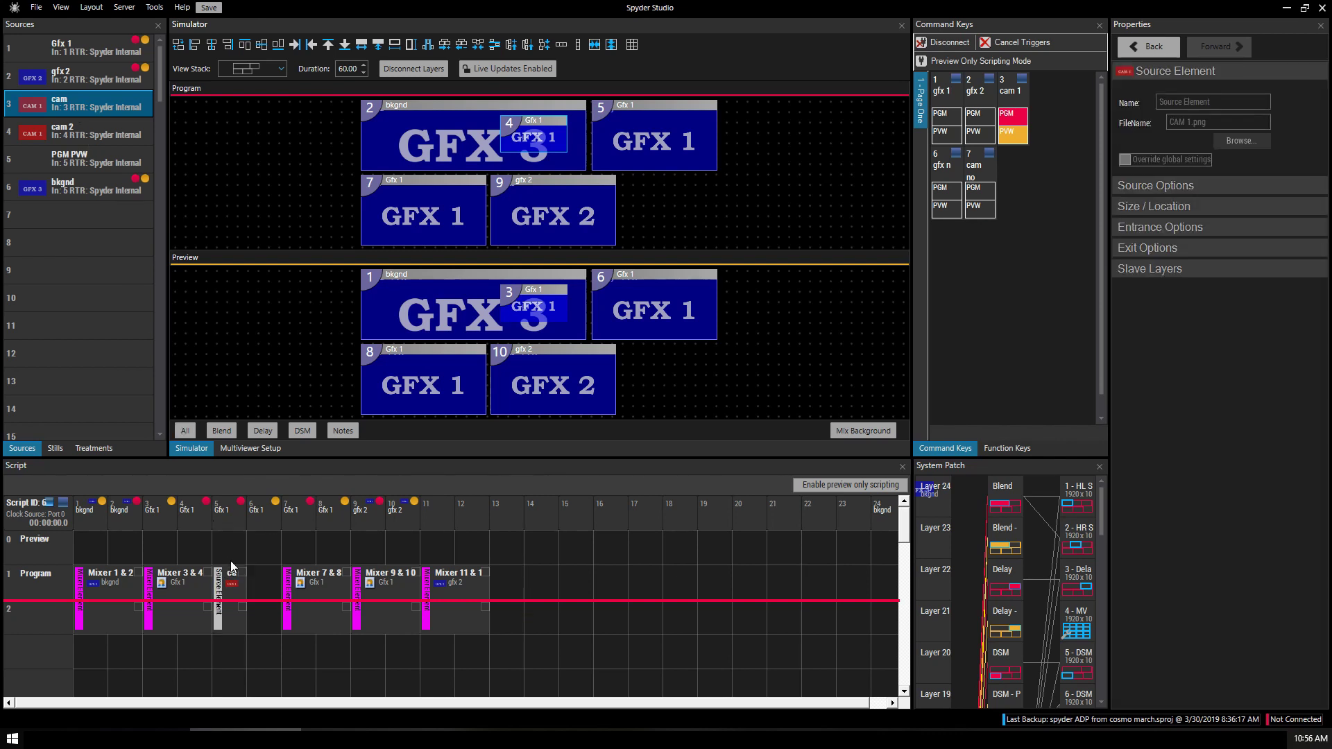
right_click(232, 574)
left_click(275, 643)
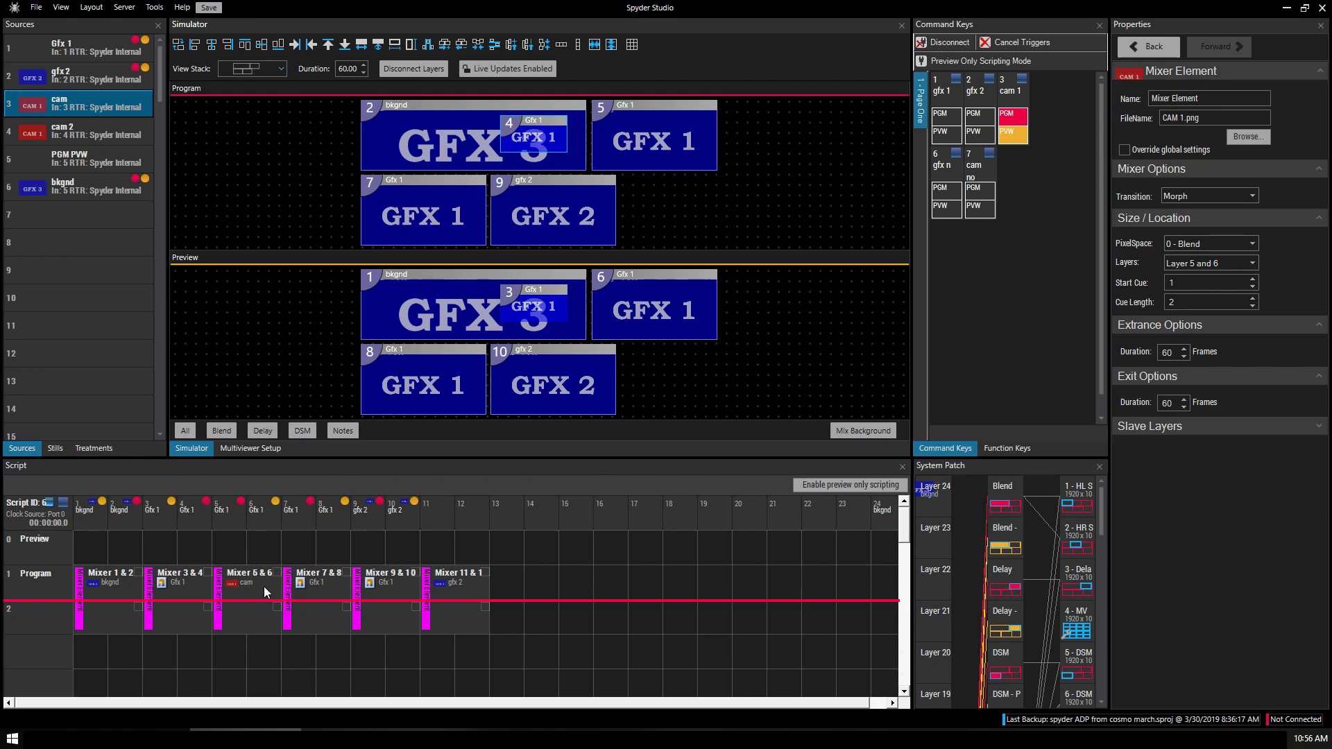
Recall the Program cue, move the cam window on layer 5 to the left side of the Blend PixelSpace and align it with Gfx 1.
left_click(45, 590)
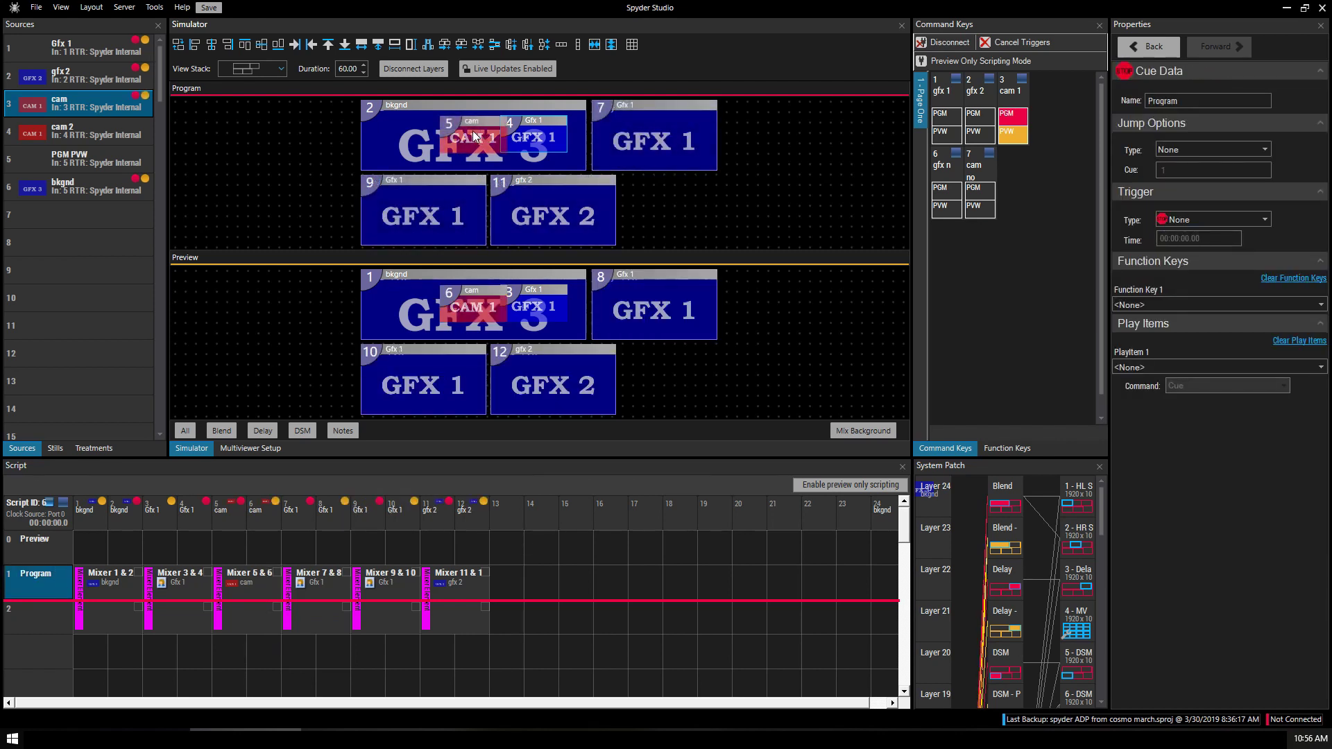
left_click_drag(446, 137, 408, 134)
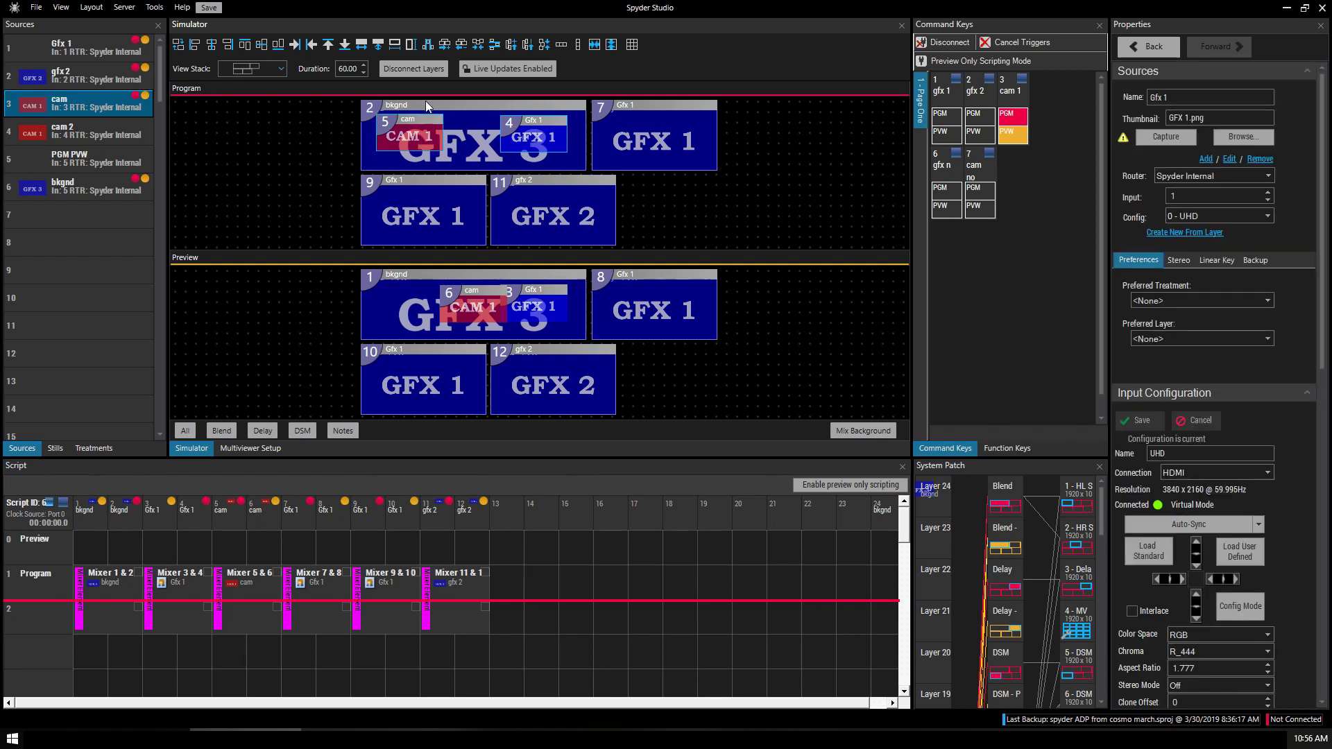
left_click(263, 46)
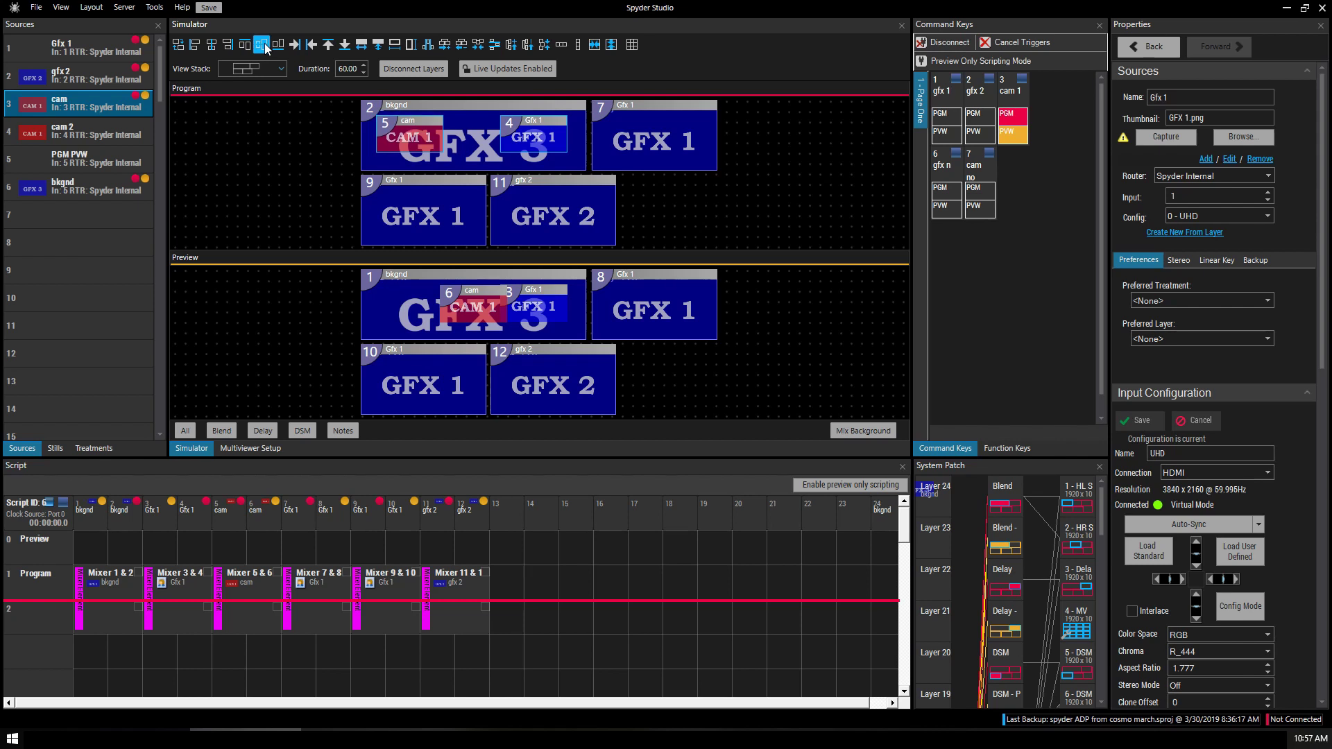
Create a command key from Program in slot 8 named "cam and g1".
right_click(1018, 180)
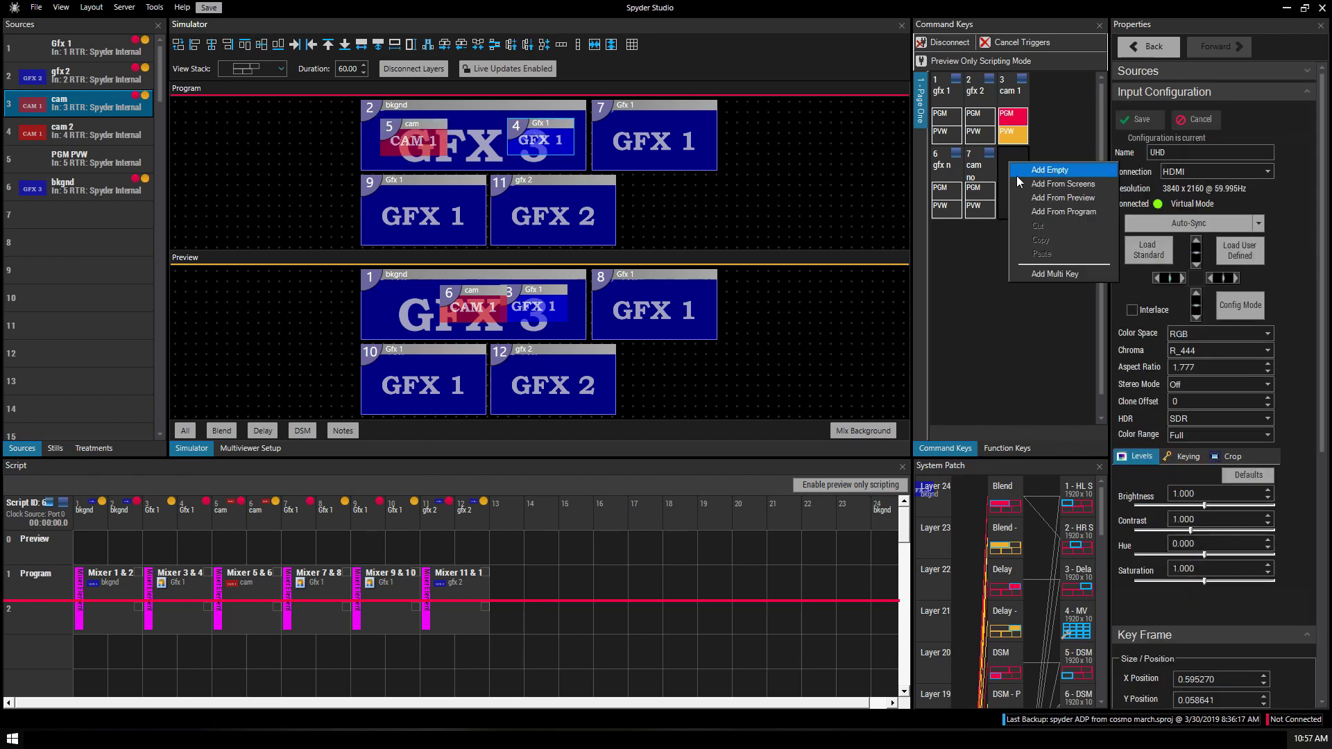
left_click(1048, 213)
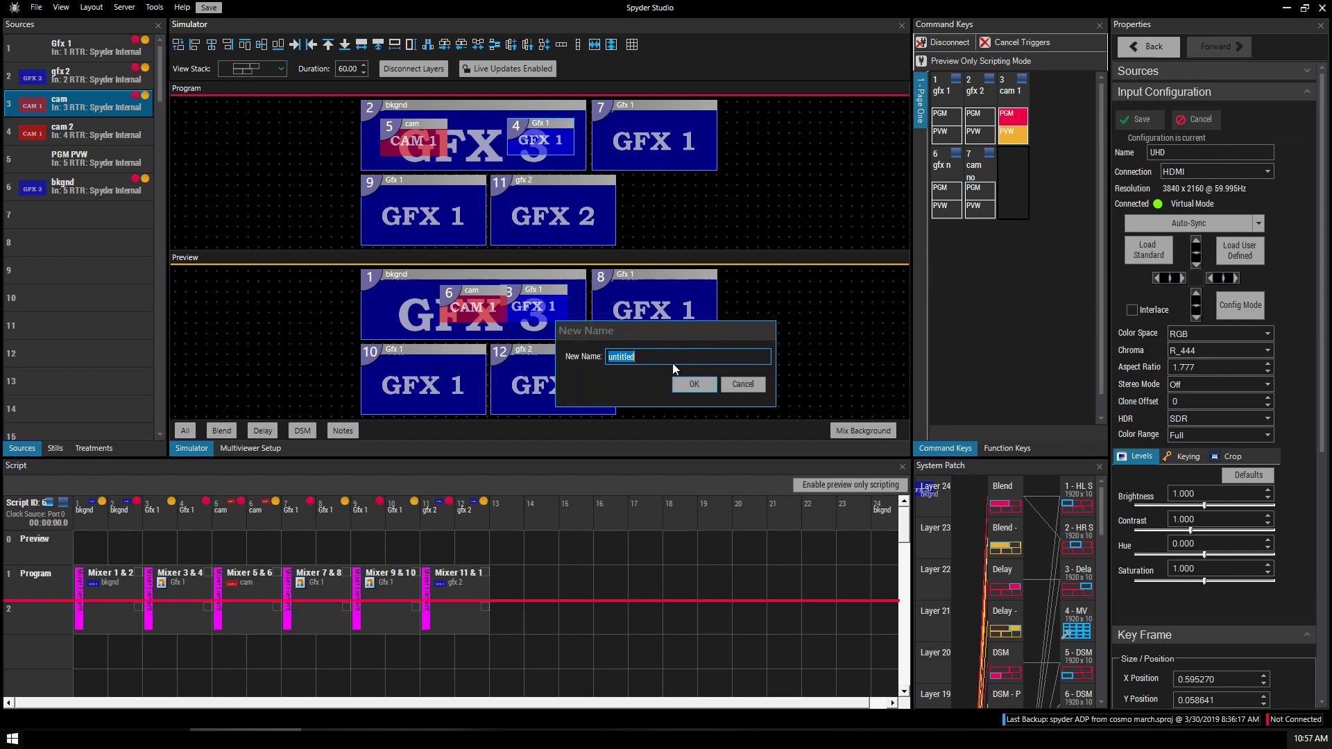
type("cam and g1")
key("Return")
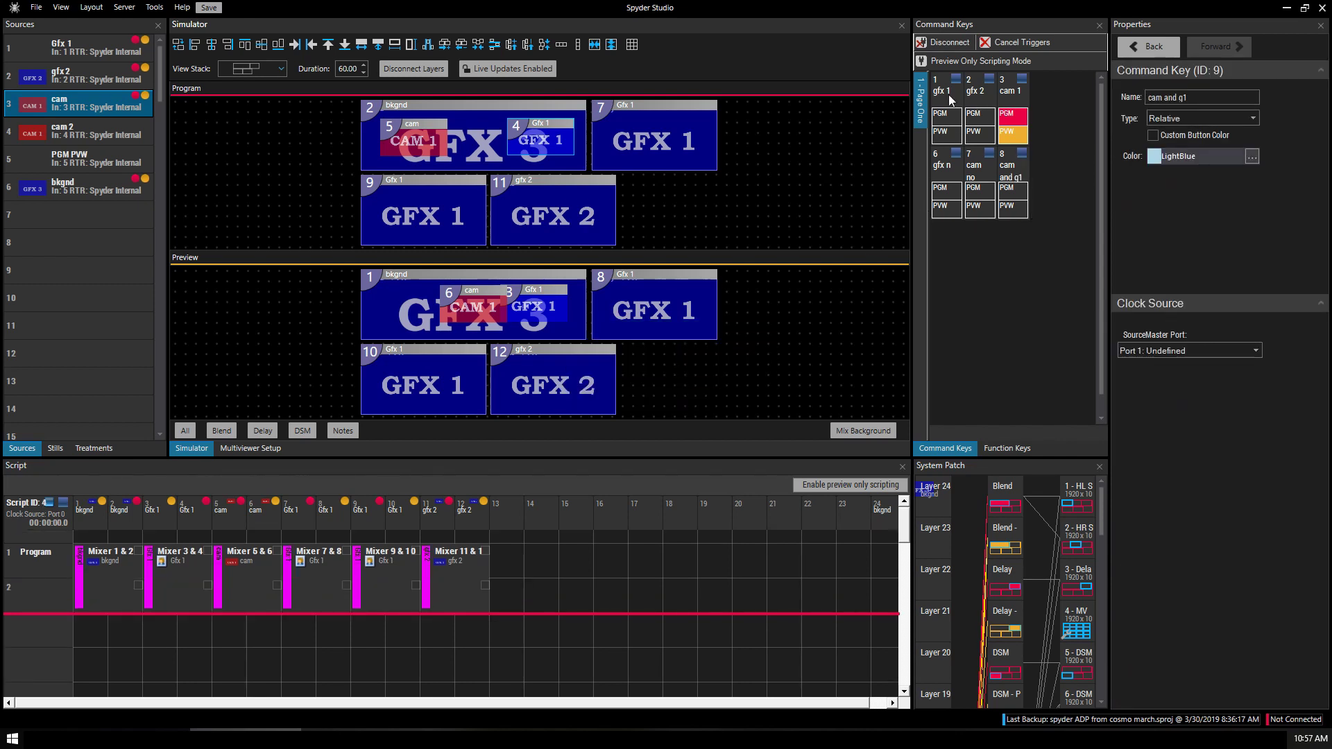
Delete the five older command keys and move the "cam and g1" key to slot 1.
left_click(945, 97)
left_click(977, 97)
left_click(1010, 98)
left_click(945, 168)
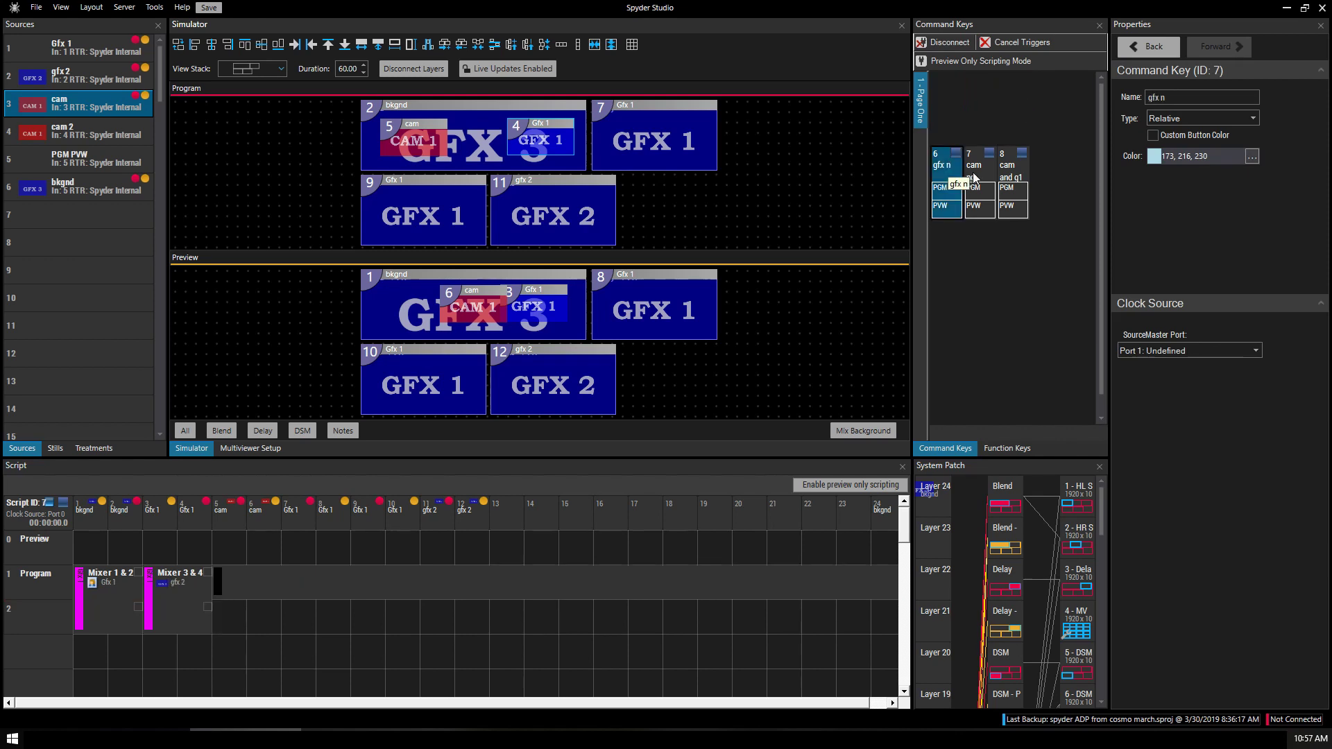
left_click(974, 174)
left_click_drag(1014, 177, 941, 97)
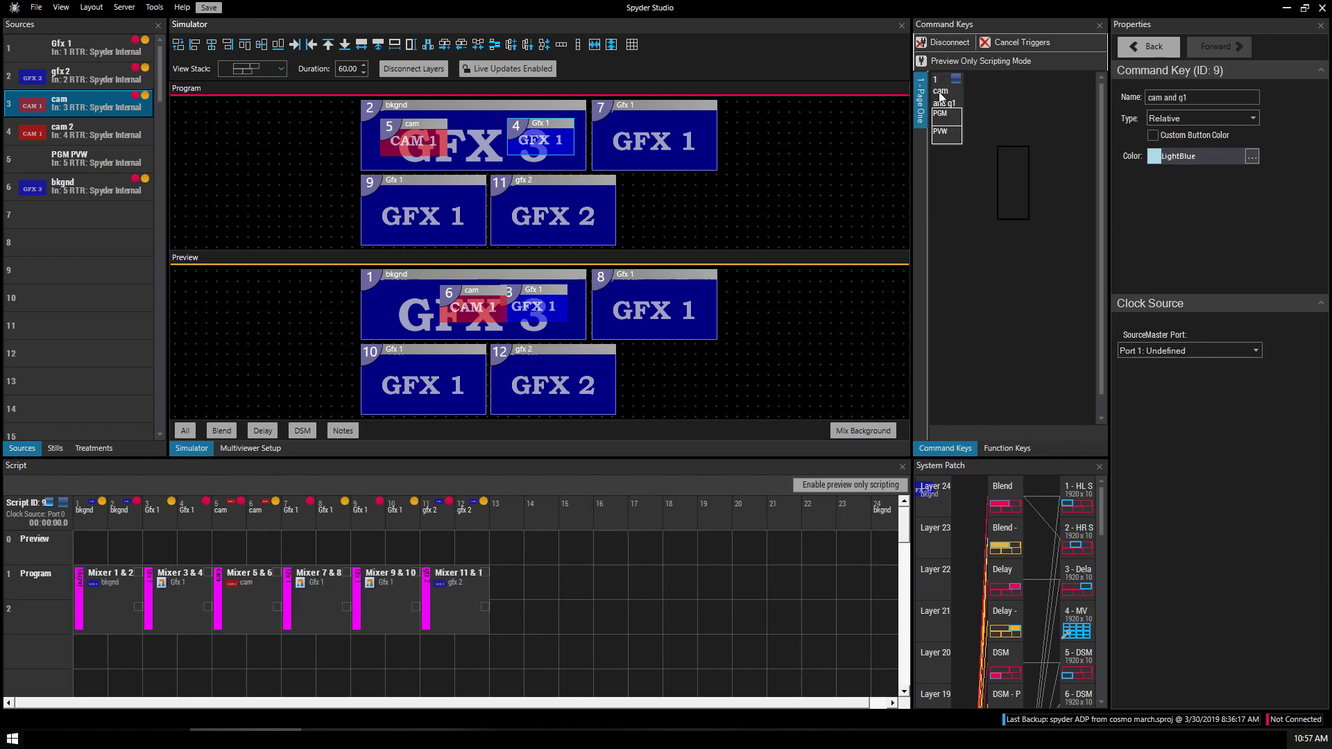
Recall the "cam and g1" key to Preview and duplicate it into slot 2 as "cam and g1 c".
left_click(943, 138)
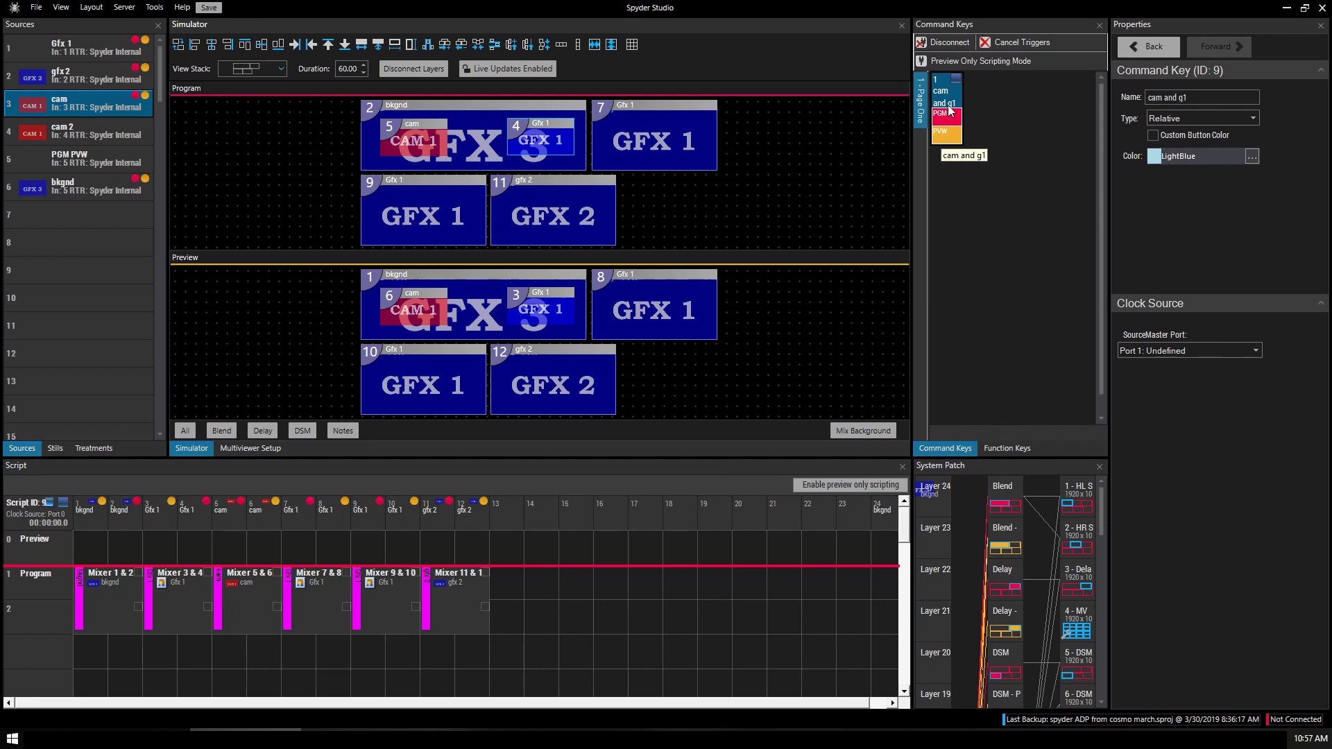
left_click_drag(945, 94, 971, 99)
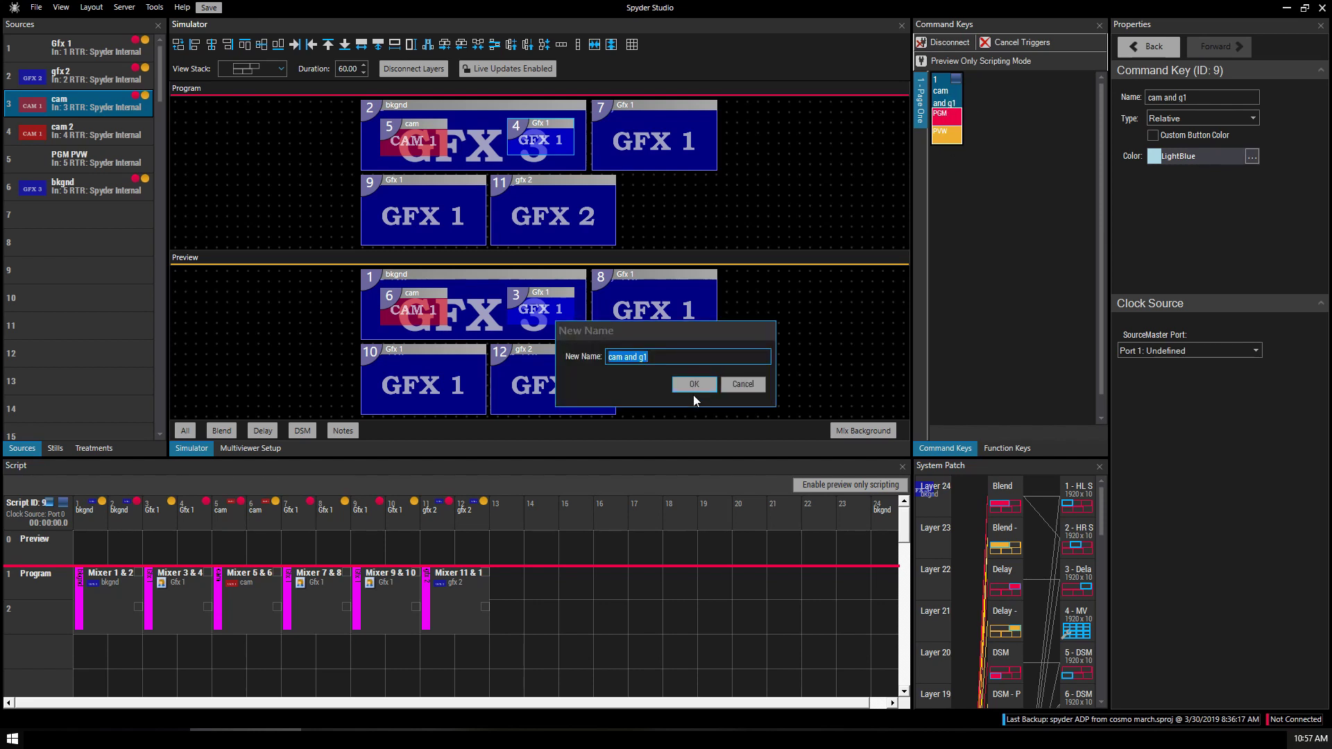
left_click(673, 357)
left_click(692, 387)
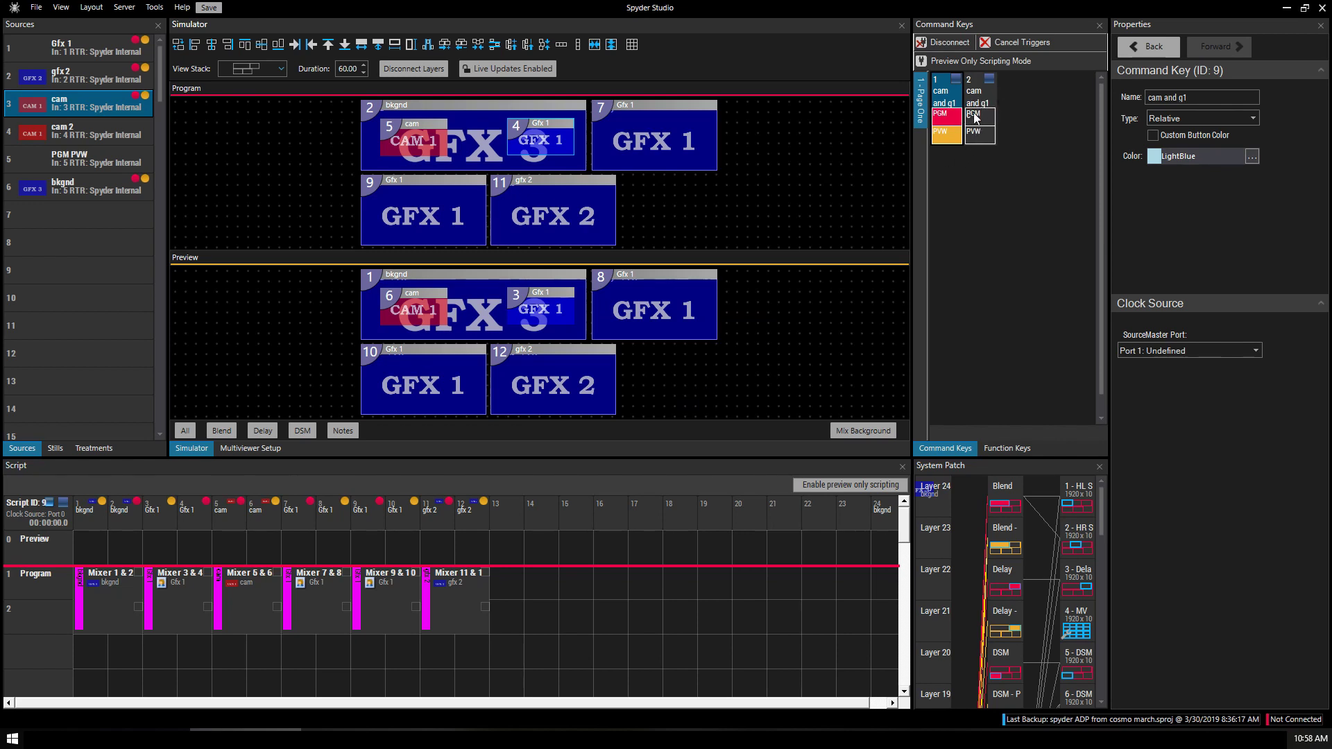
mouse_move(910, 265)
left_mouse_down()
mouse_move(791, 265)
mouse_move(909, 264)
left_mouse_up()
right_click(504, 589)
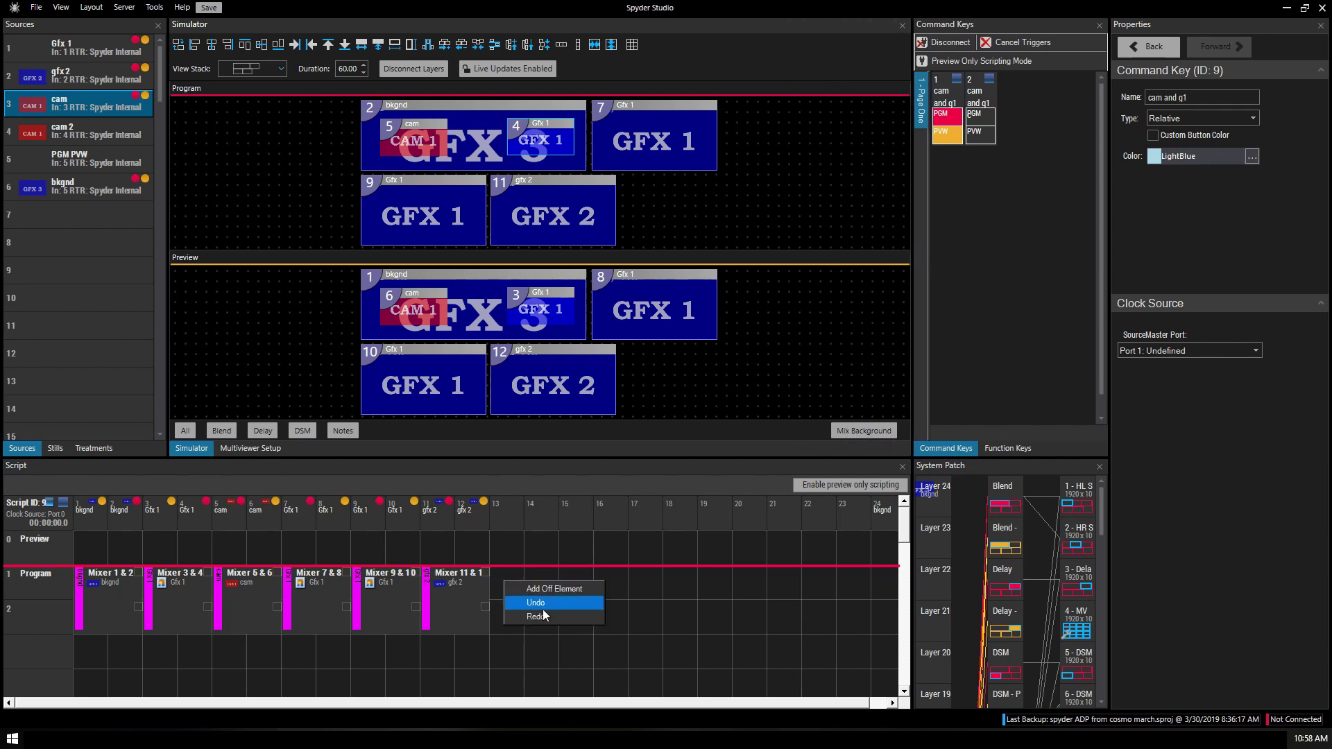
left_click(550, 593)
left_click_drag(523, 585, 916, 588)
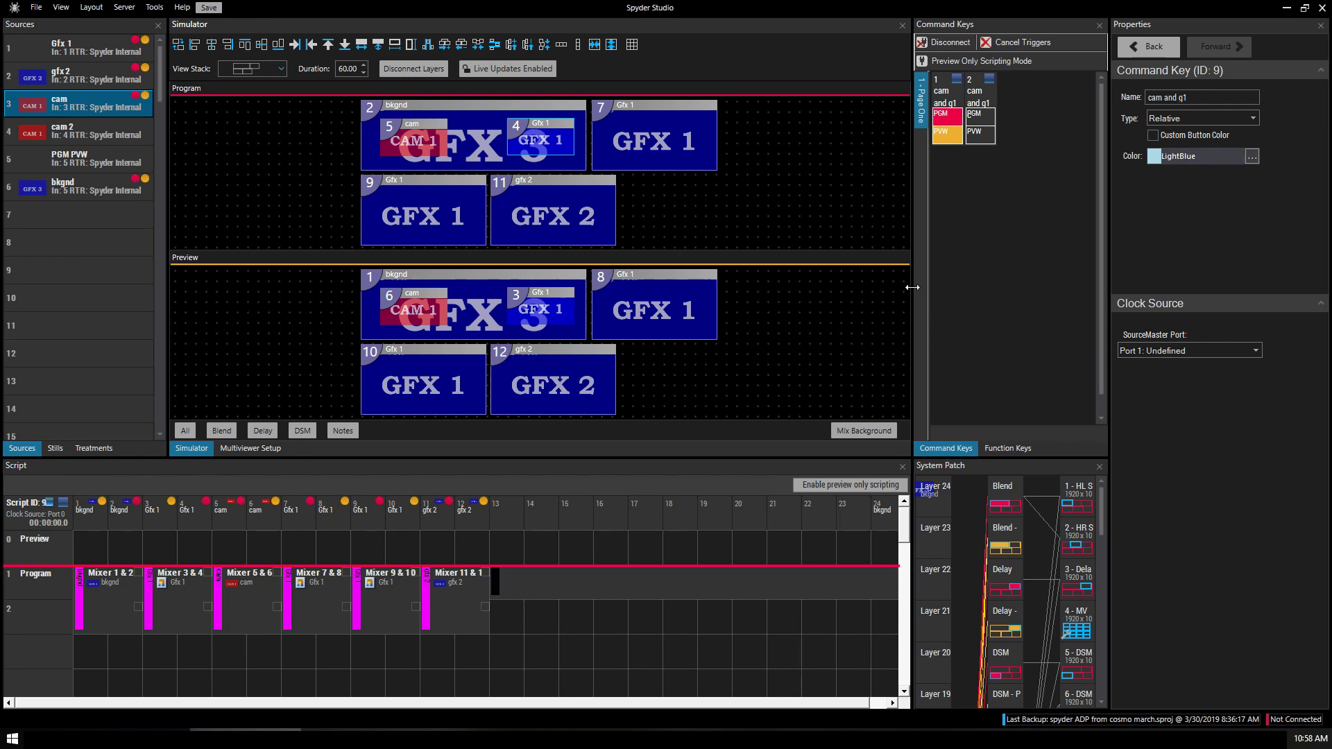
Widen the Command Keys area and recall the "cam and g1 c" key to Preview.
left_click_drag(912, 287, 720, 287)
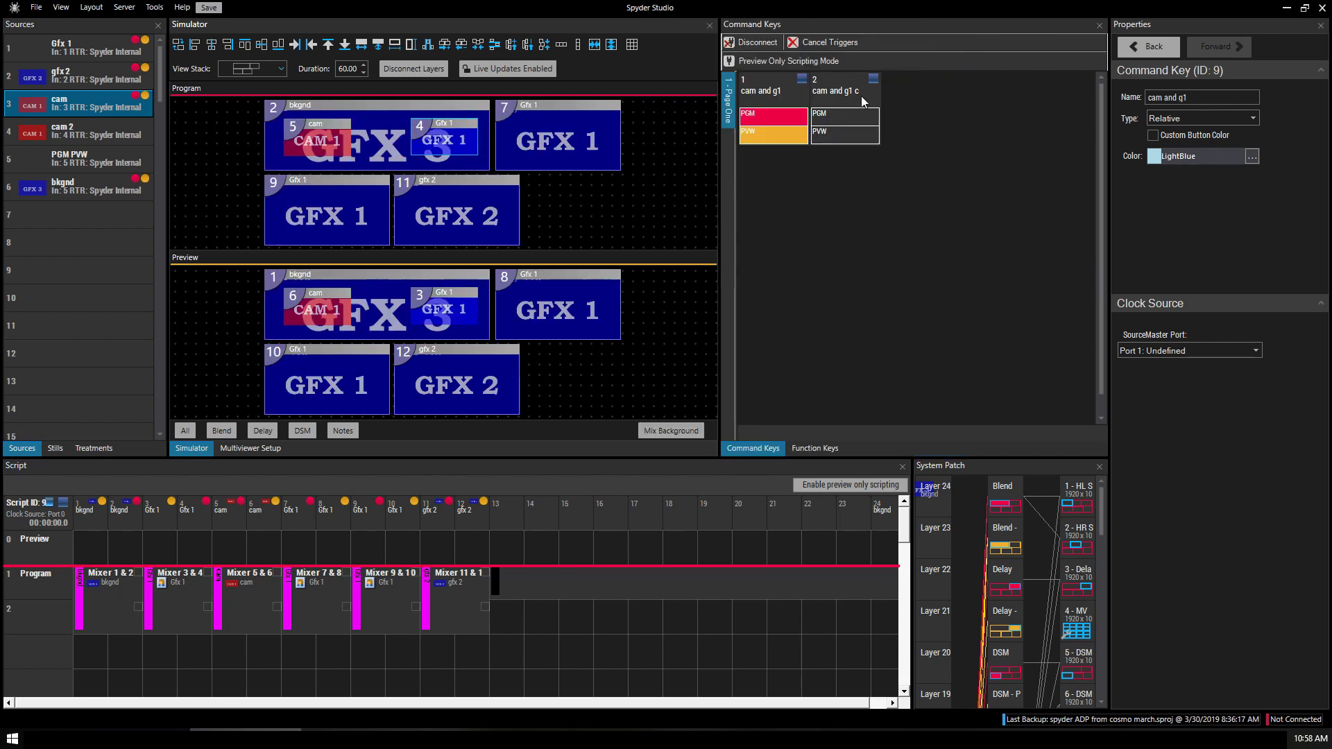
left_click(846, 133)
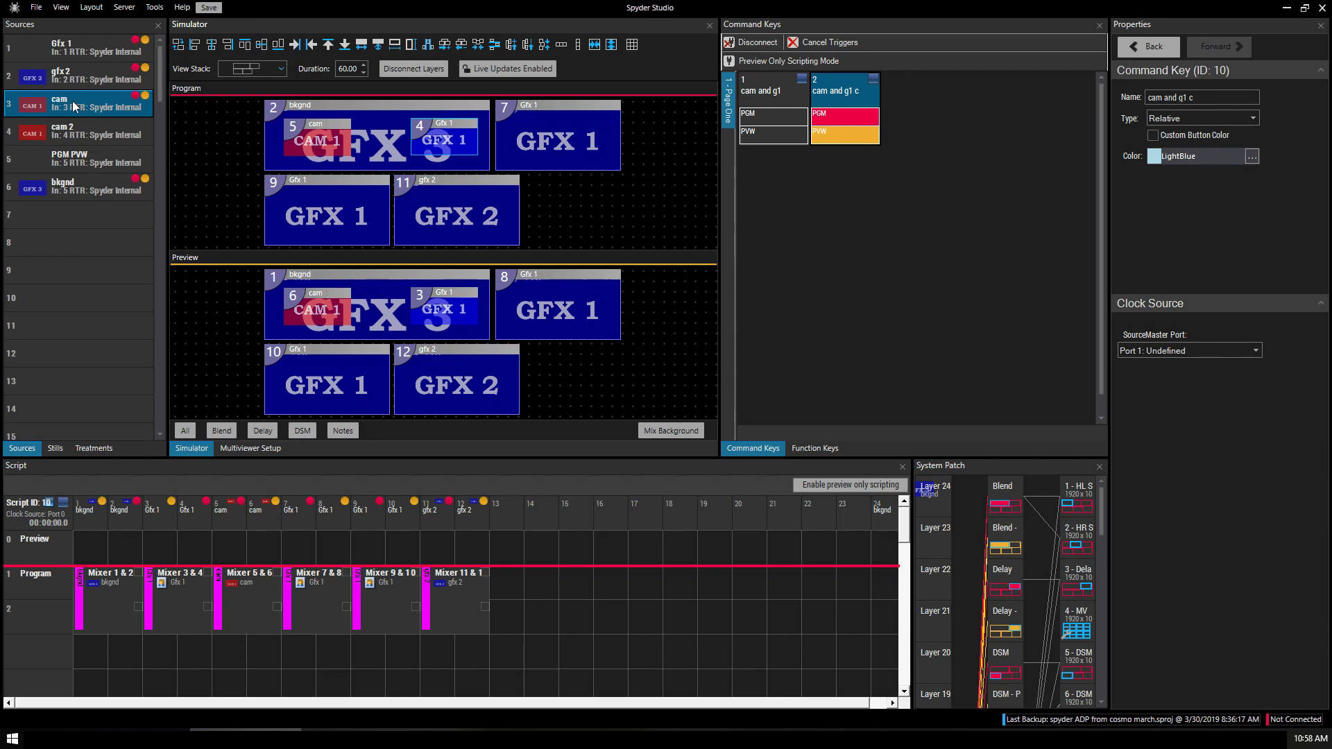
Replace the source of Mixer 7 & 8 with cam and recall the "cam and g1 c" key to Preview and Program.
left_click_drag(67, 107, 314, 581)
left_click(843, 132)
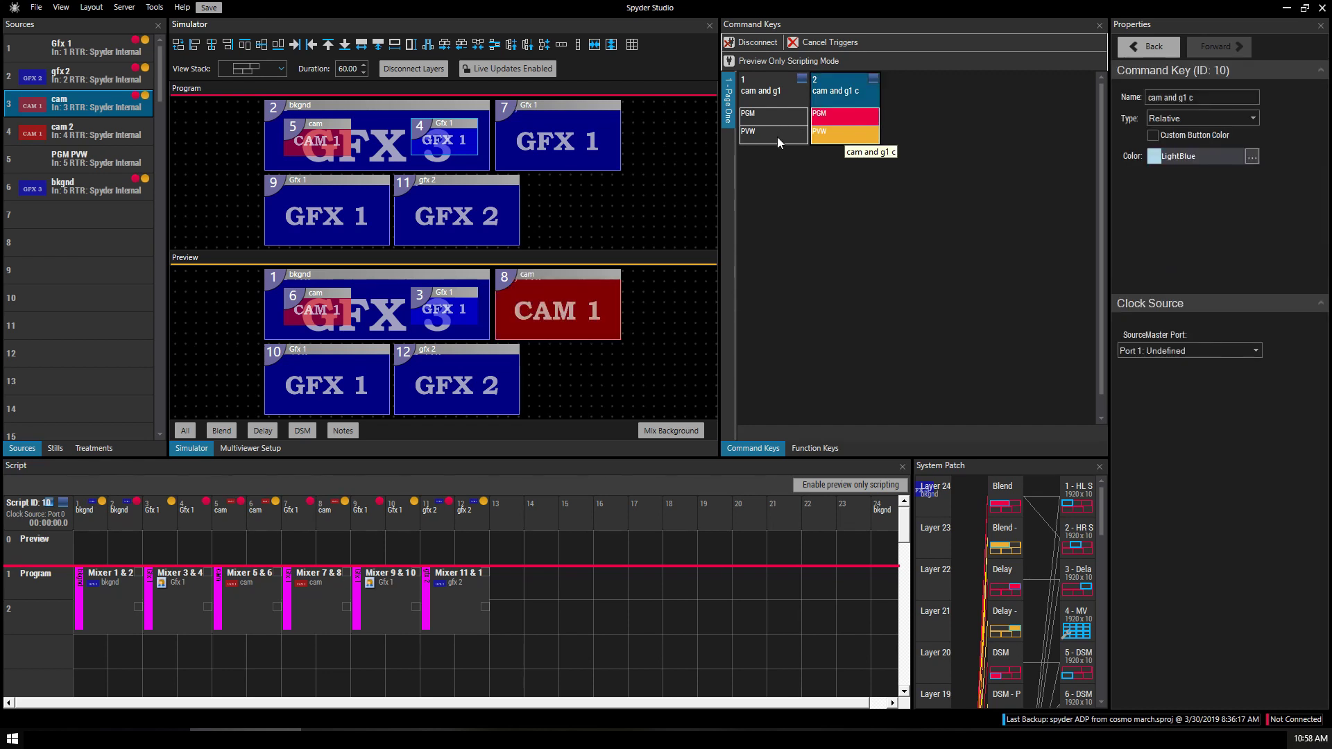
left_click(834, 115)
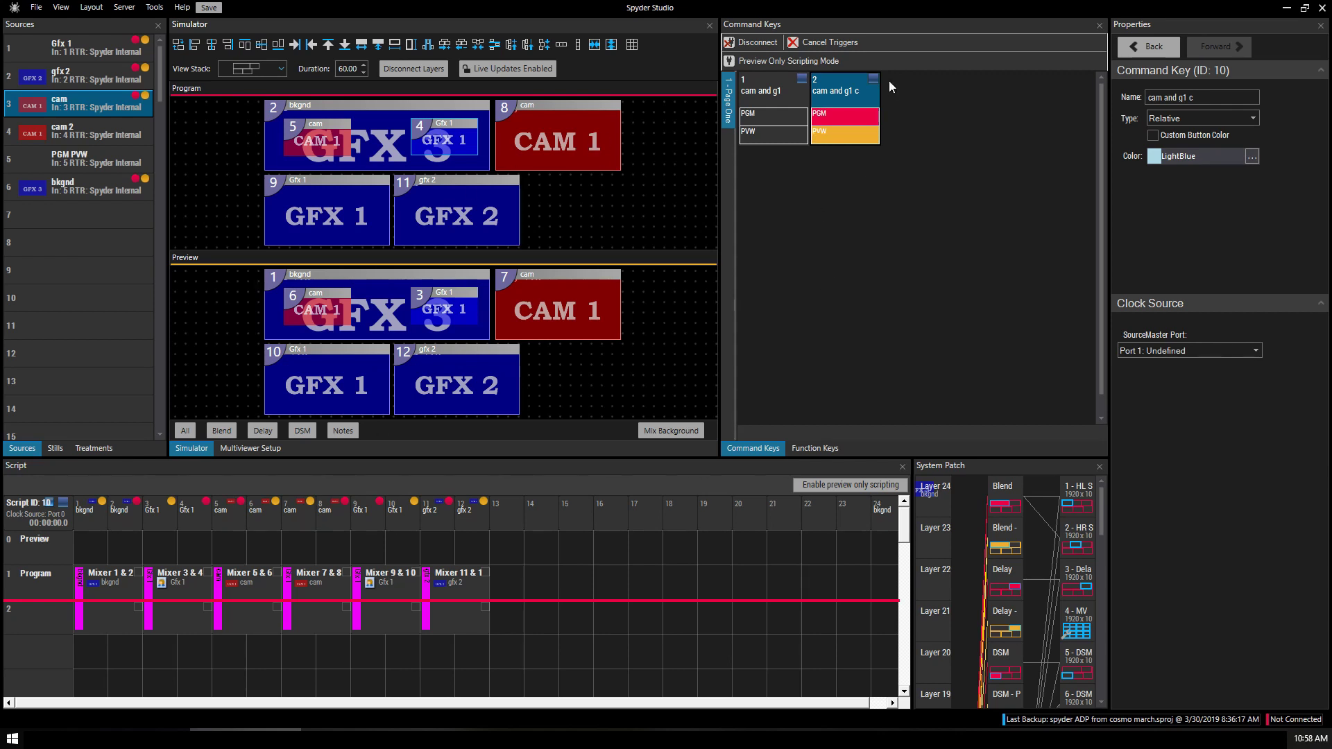
Duplicate the "cam and g1 c" command key into slot 3 as "logo" and open the copy's script.
right_click(852, 105)
left_click(895, 119)
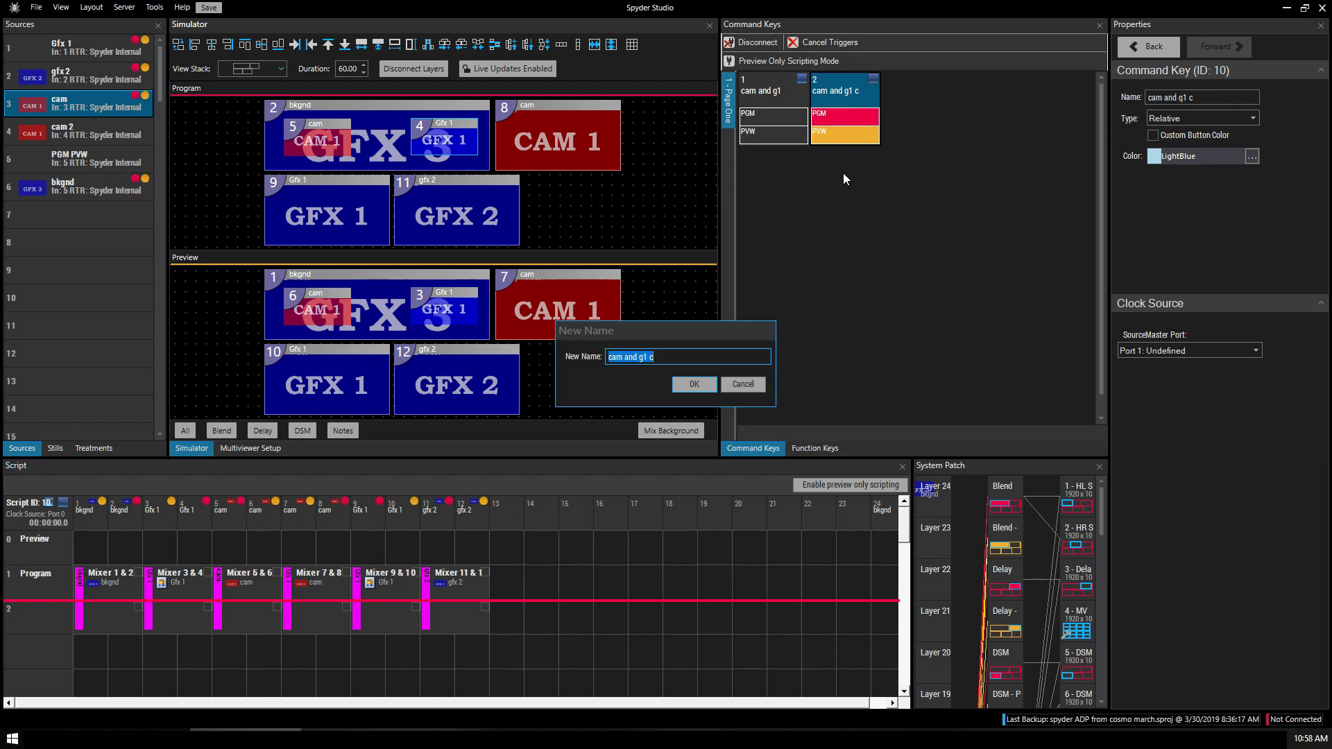
type("logo")
key("Return")
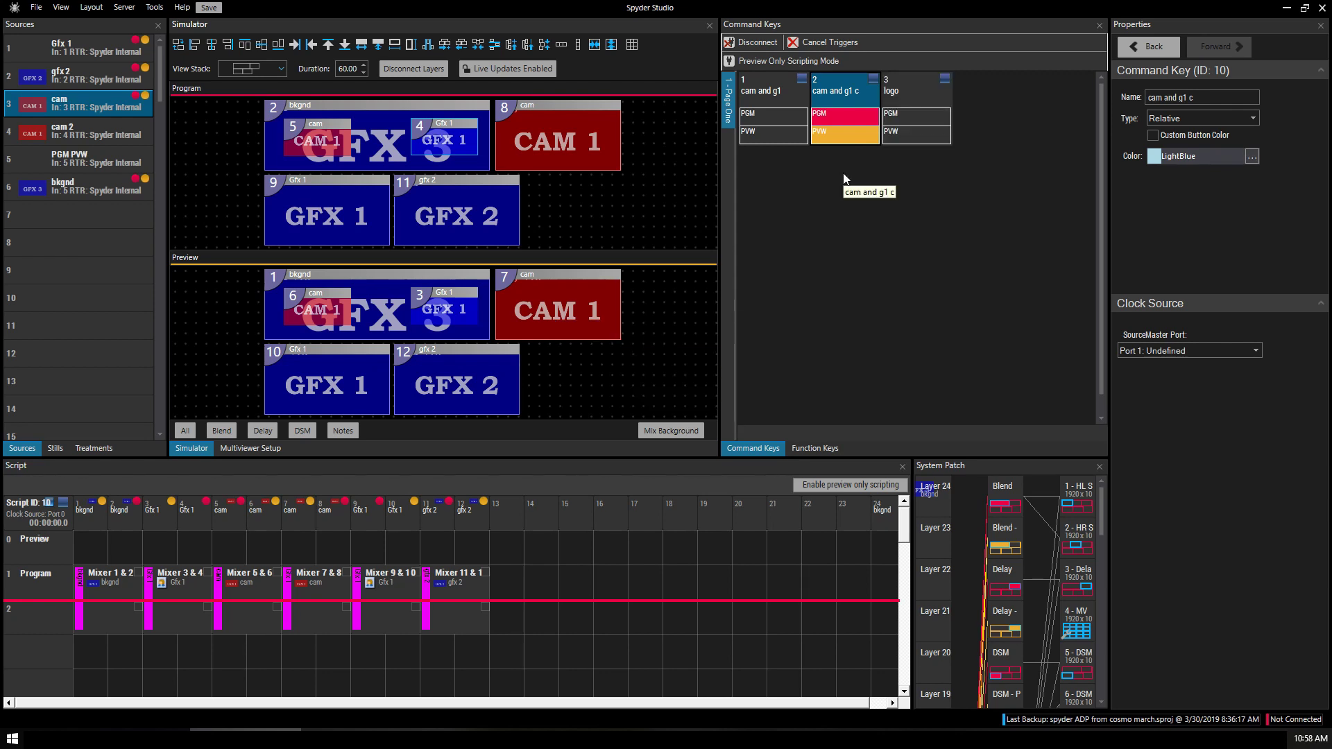
left_click(906, 93)
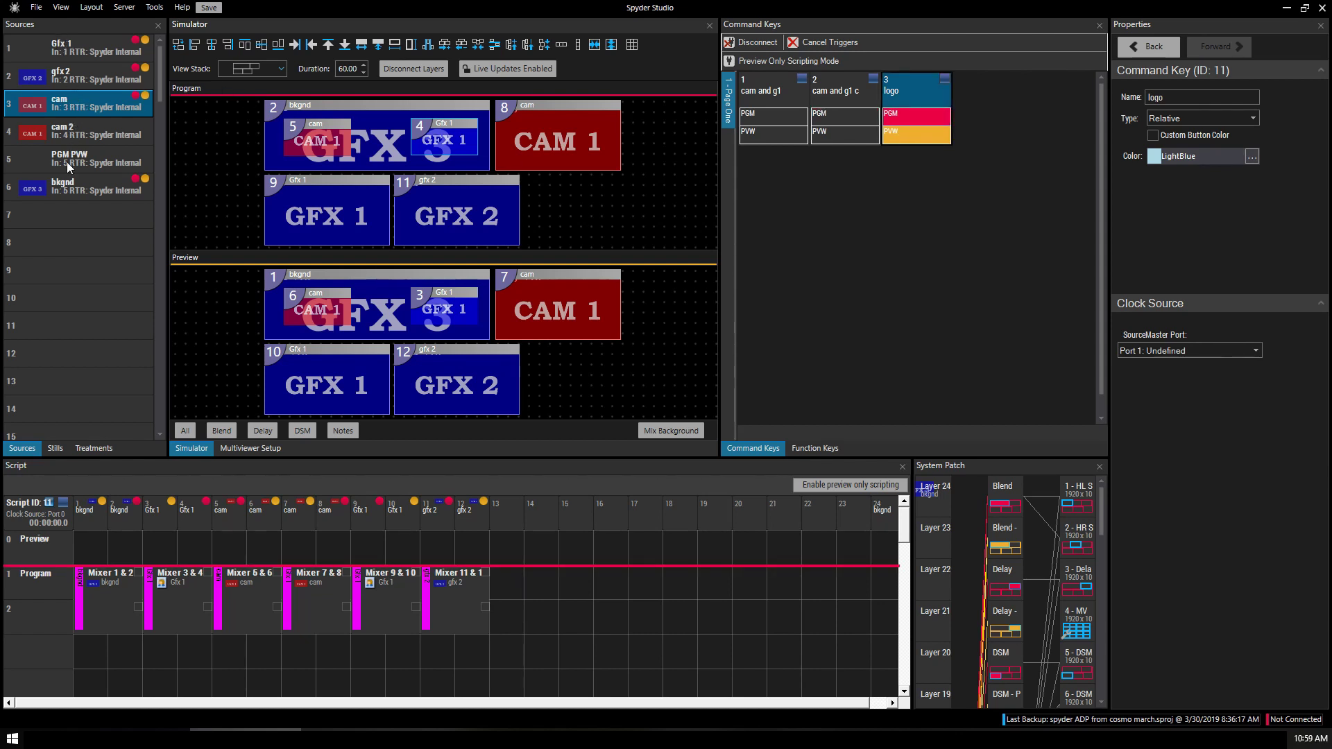
Replace the source of Mixer 11 & 12 with bkgnd and delete Mixer 3 & 4 and Mixer 5 & 6 from the "logo" script.
left_click(68, 193)
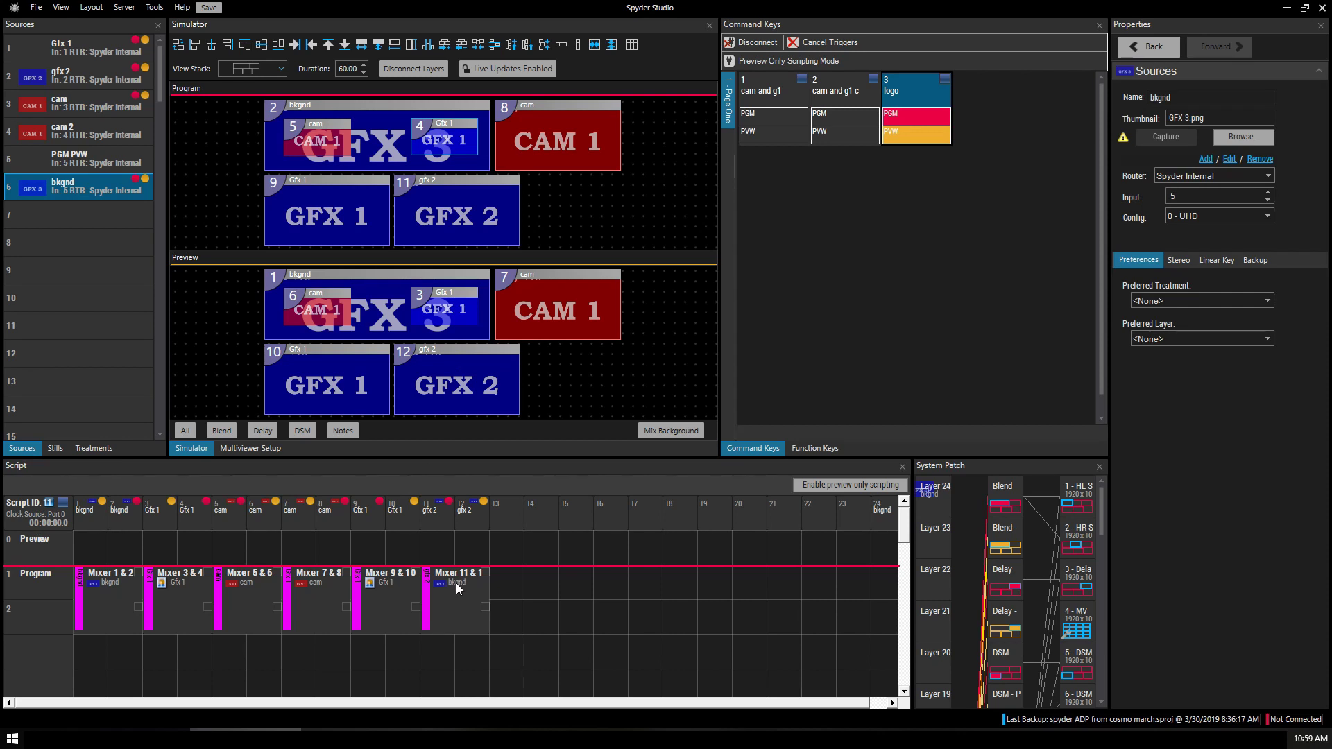
left_click(183, 584)
key("Delete")
left_click(251, 585)
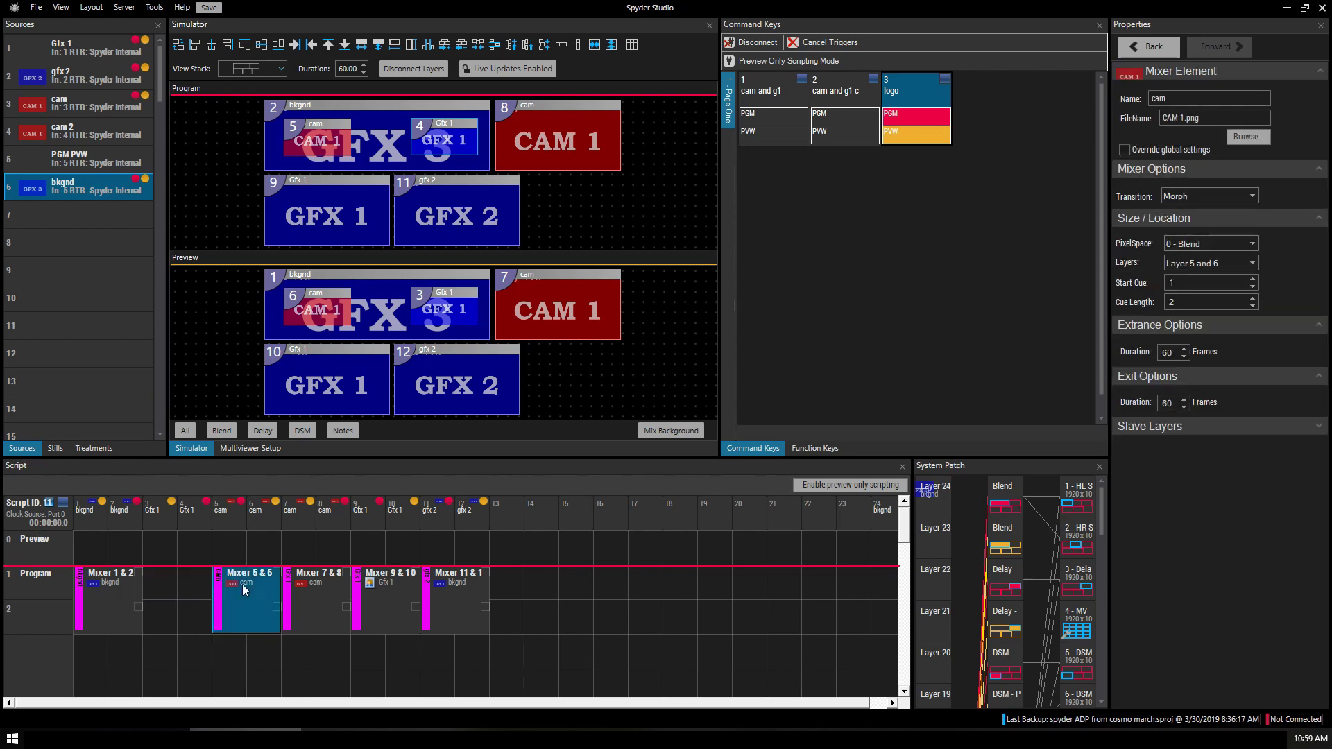
key("Delete")
Add an Off element spanning layers 3 to 6 in the "logo" script and recall the key to Program.
right_click(170, 580)
left_click(207, 591)
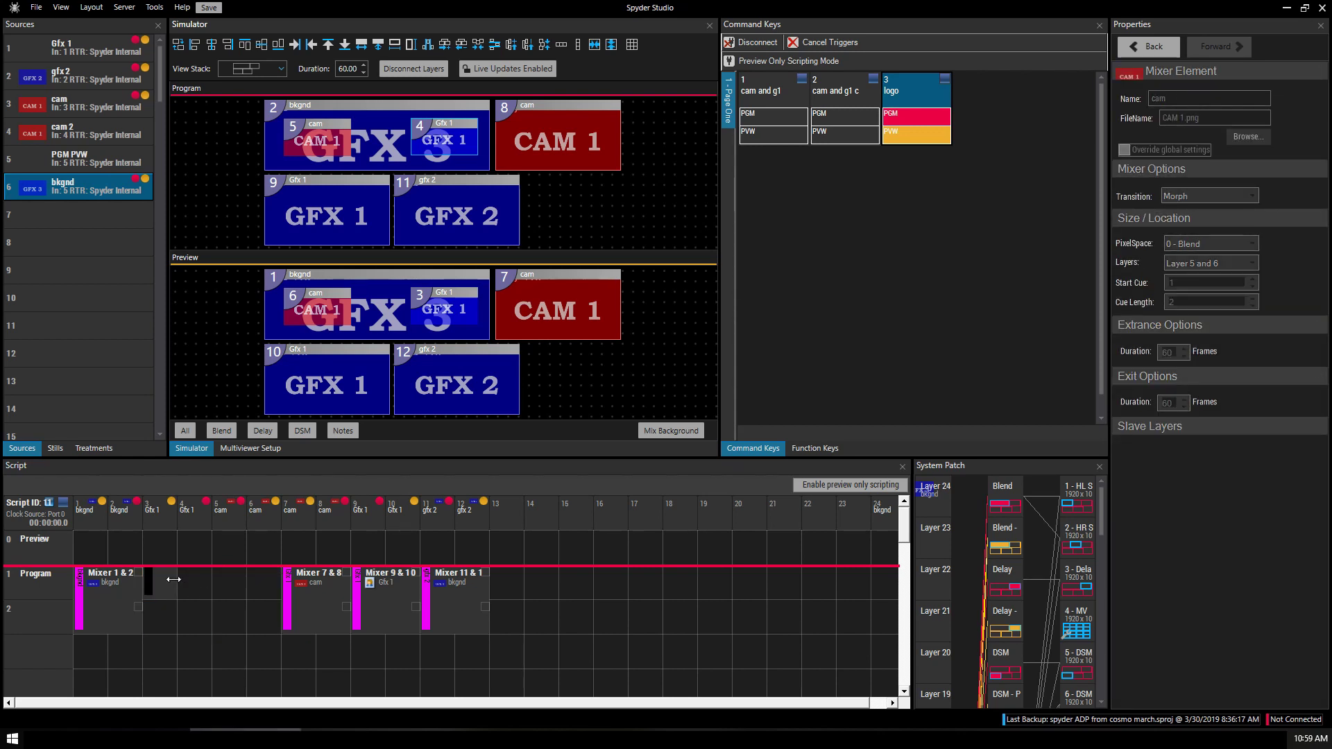
left_click_drag(248, 581, 285, 583)
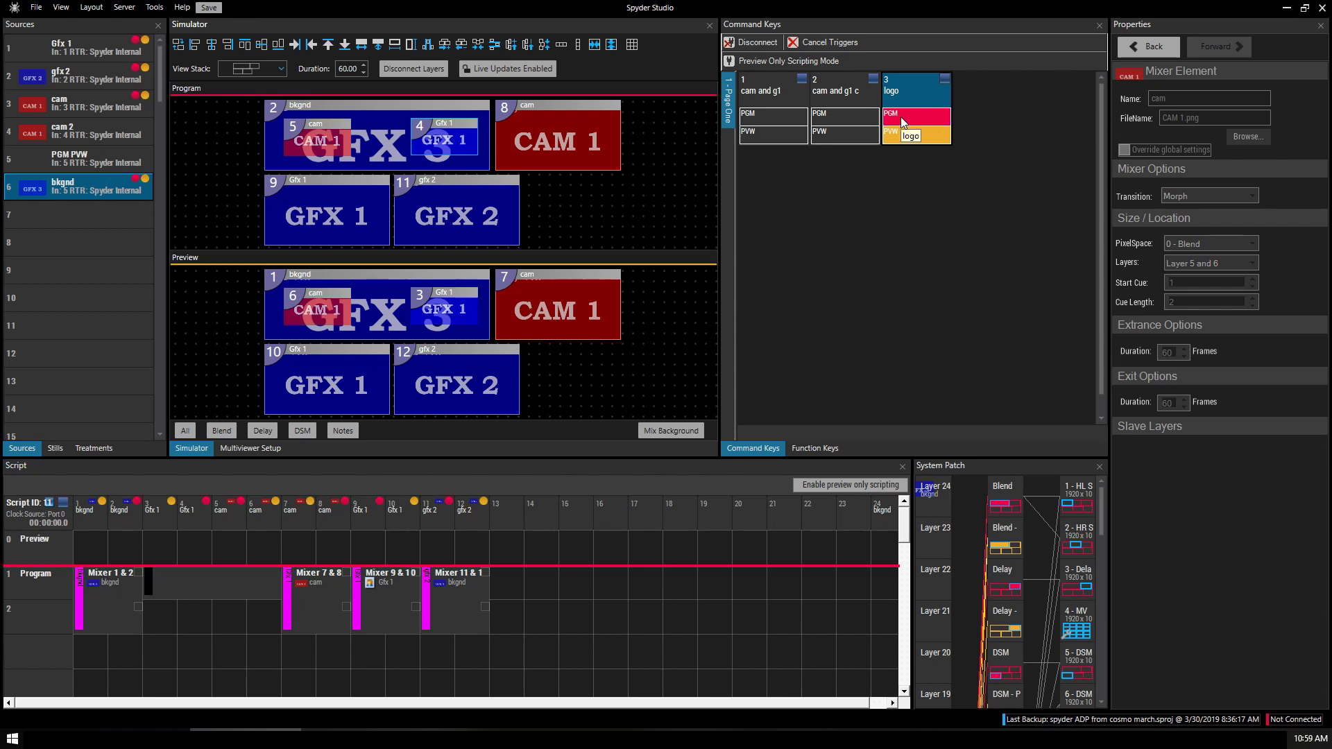
left_click(903, 123)
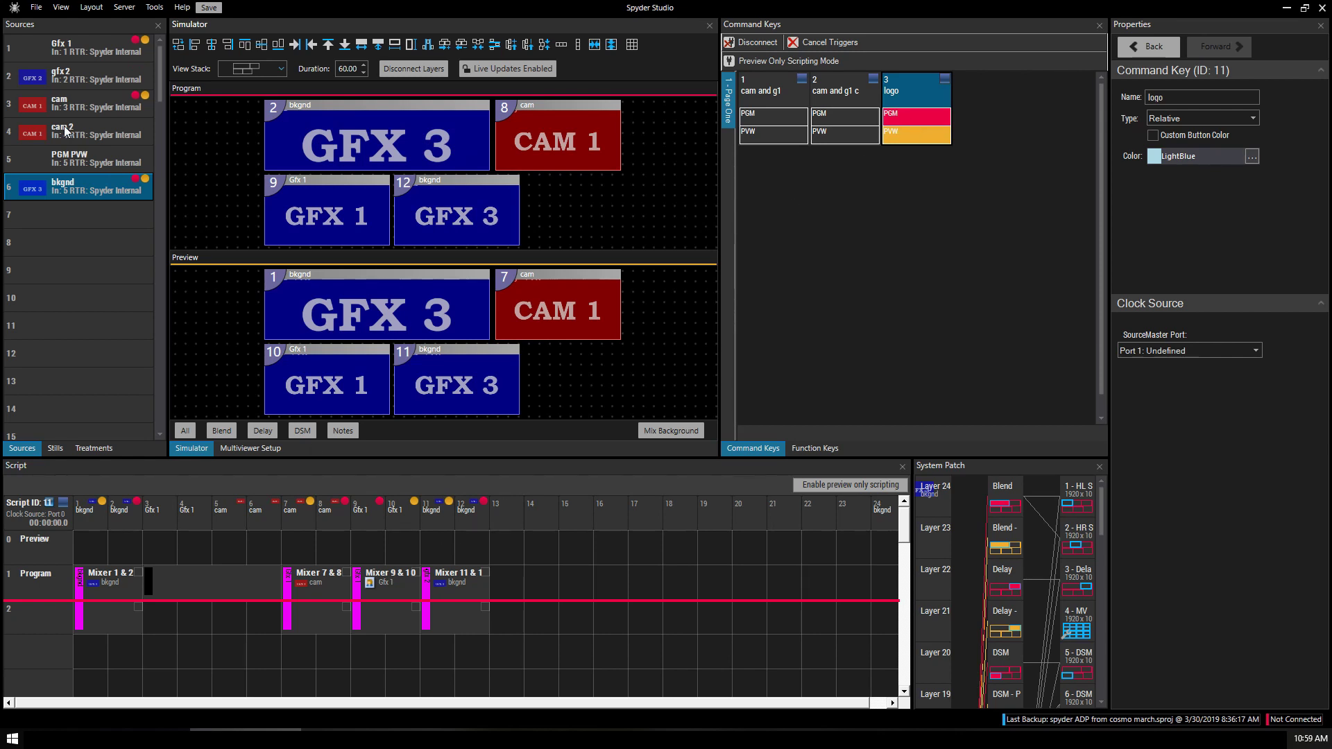
Replace the sources of Mixer 7 & 8 and Mixer 9 & 10 with bkgnd and recall the "logo" key to Preview and Program.
left_click_drag(80, 188, 316, 585)
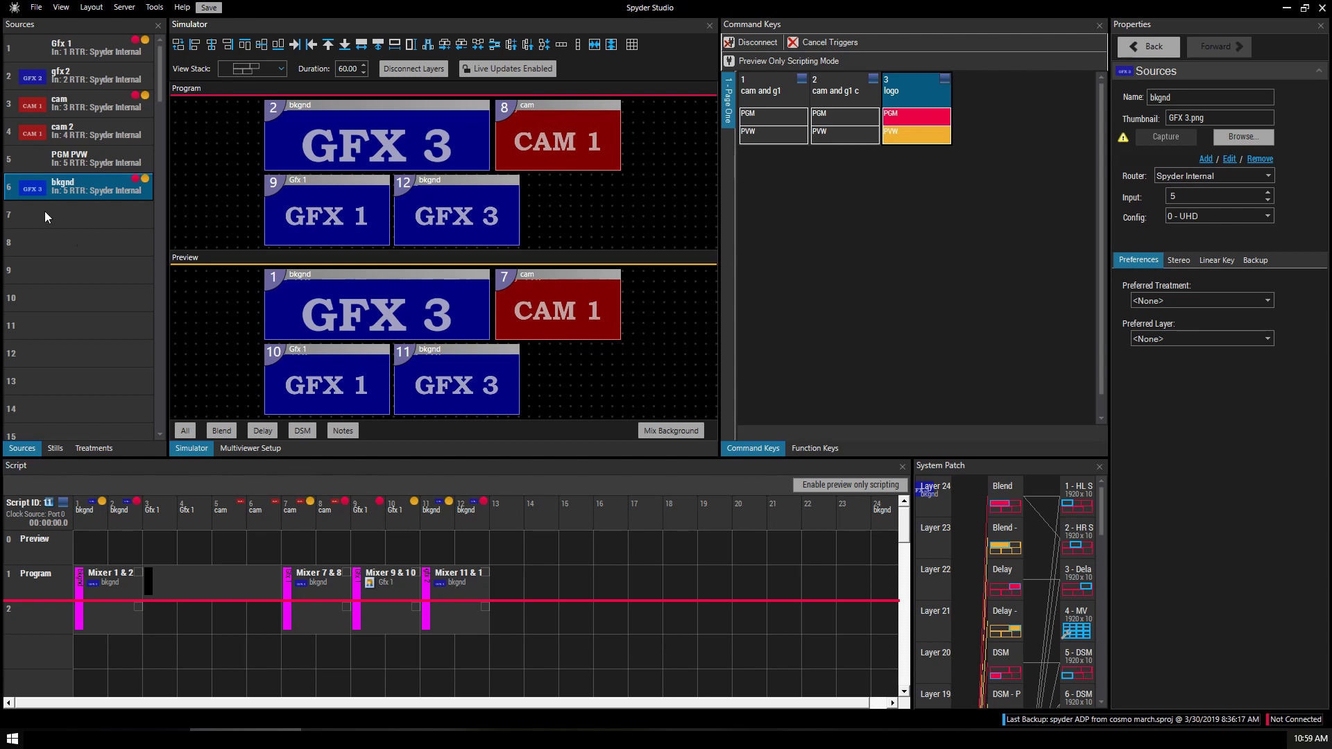
left_click_drag(83, 184, 386, 583)
left_click(905, 132)
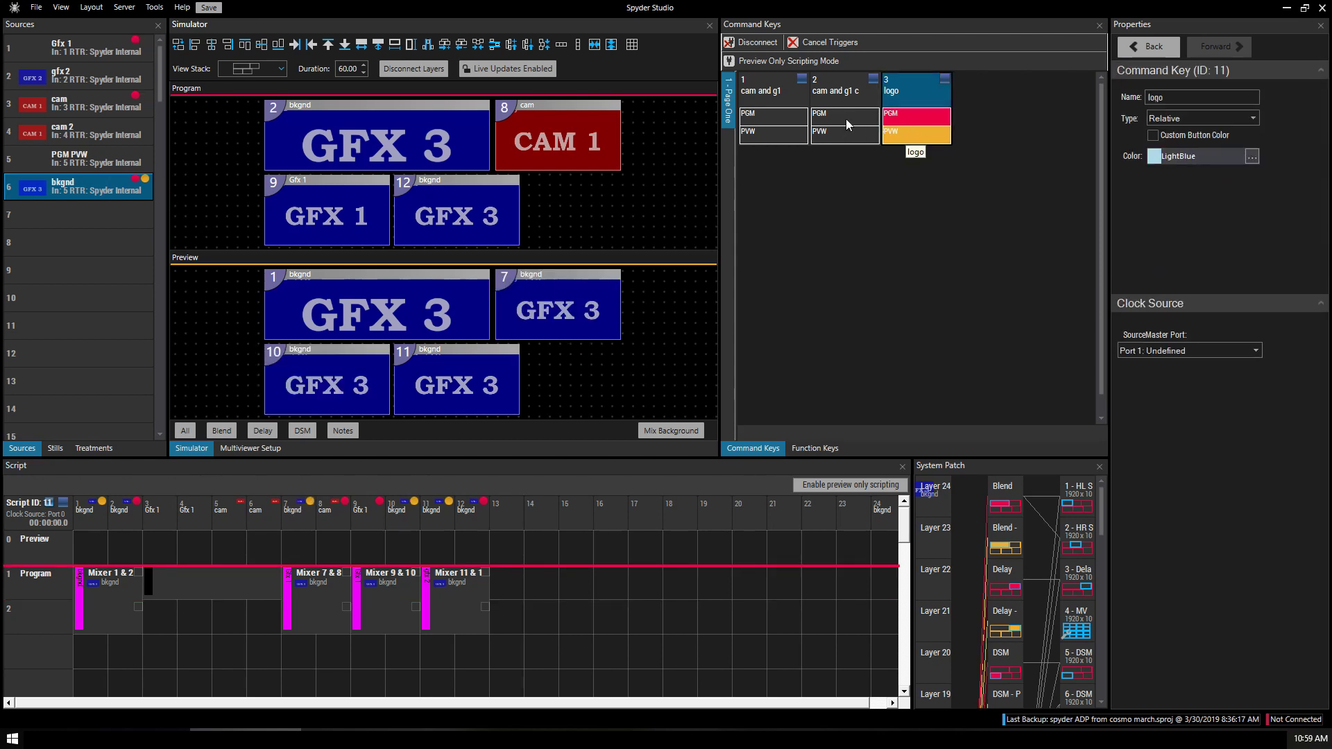
left_click(929, 115)
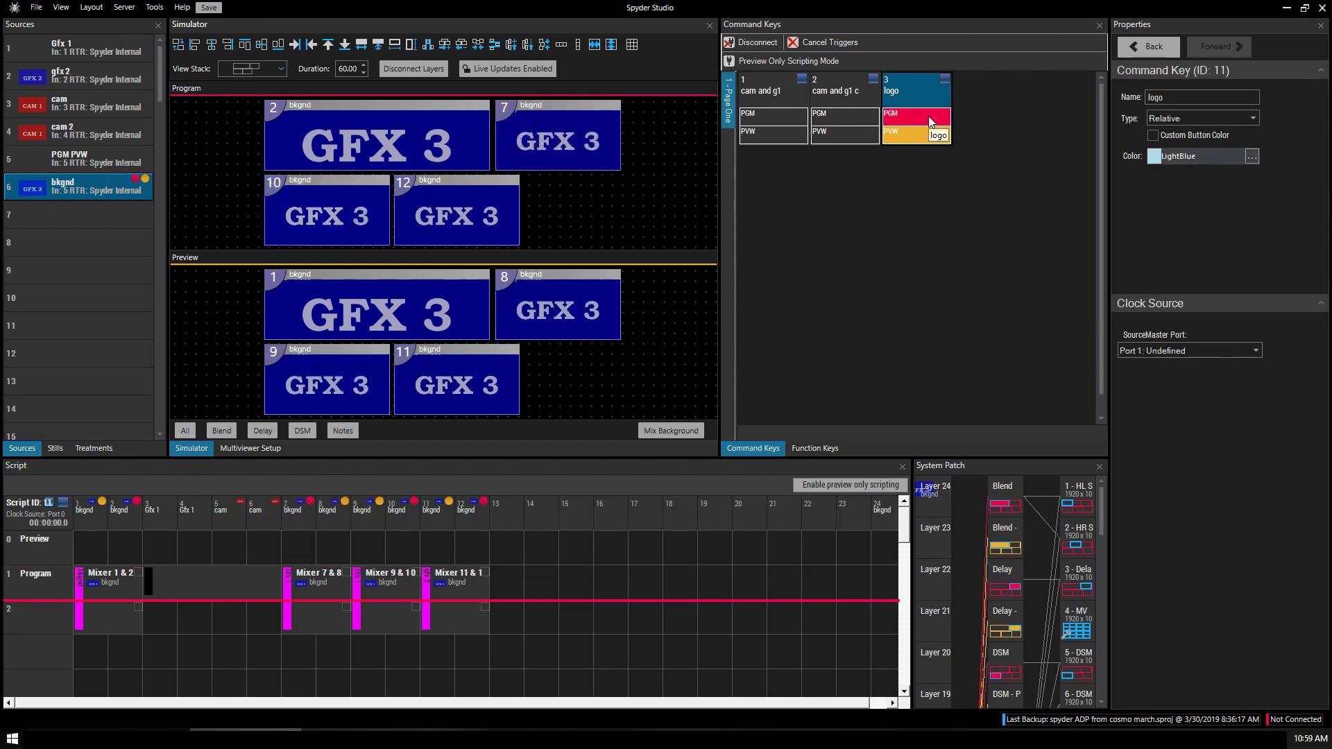
Test the looks by recalling "cam and g1 c", "cam and g1" and "logo" in turn through to Program.
left_click(832, 137)
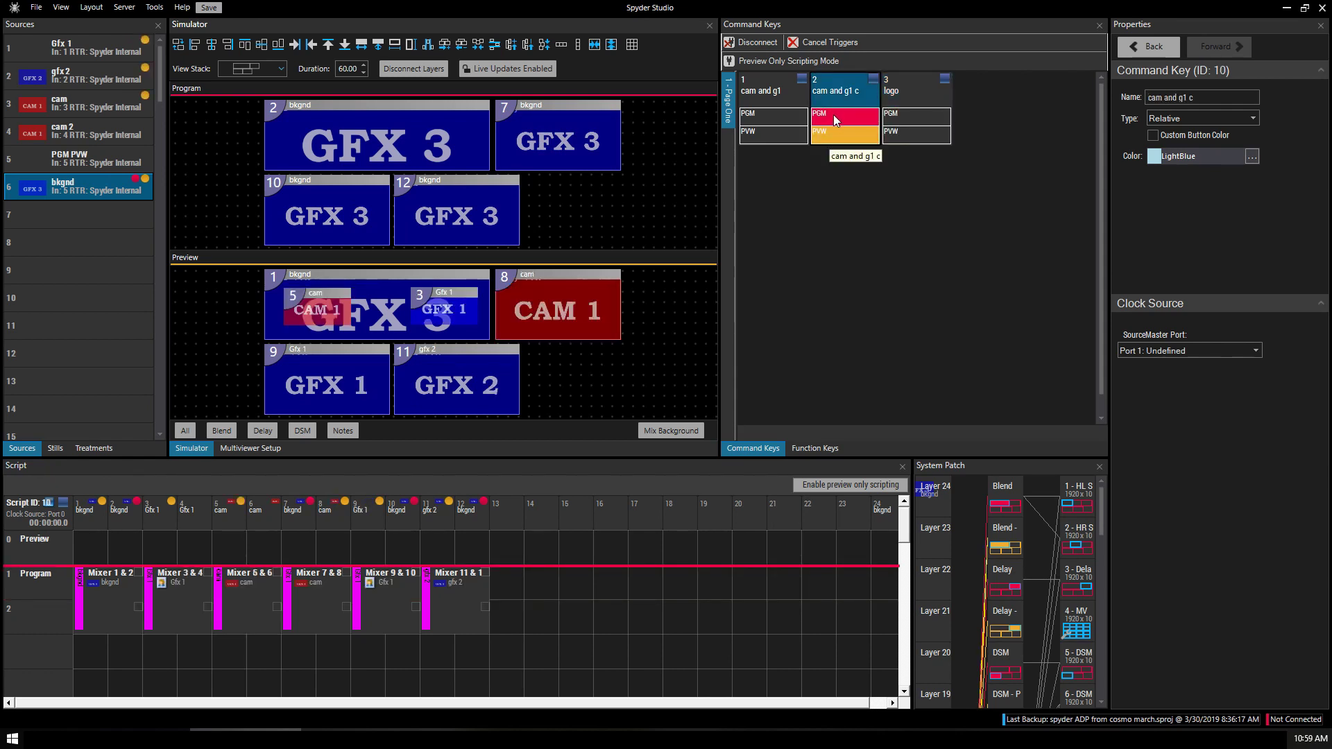
left_click(834, 114)
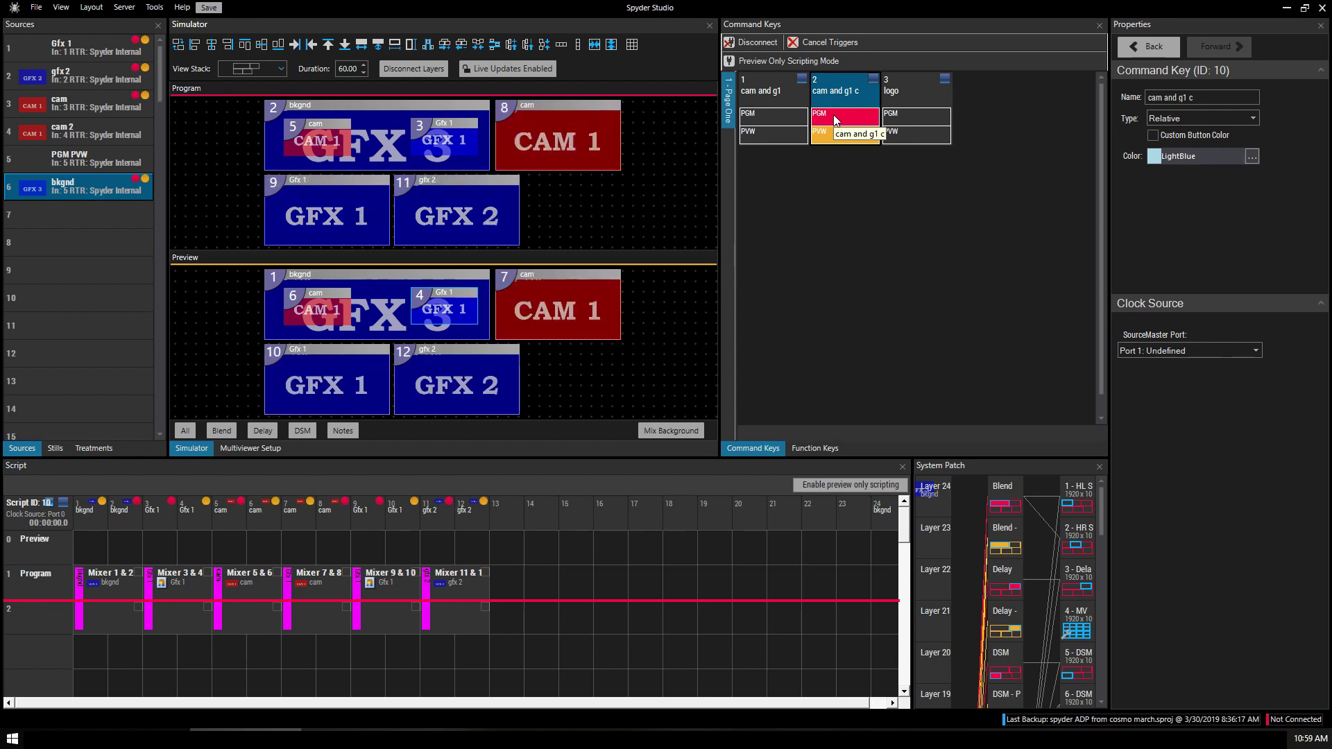
left_click(775, 118)
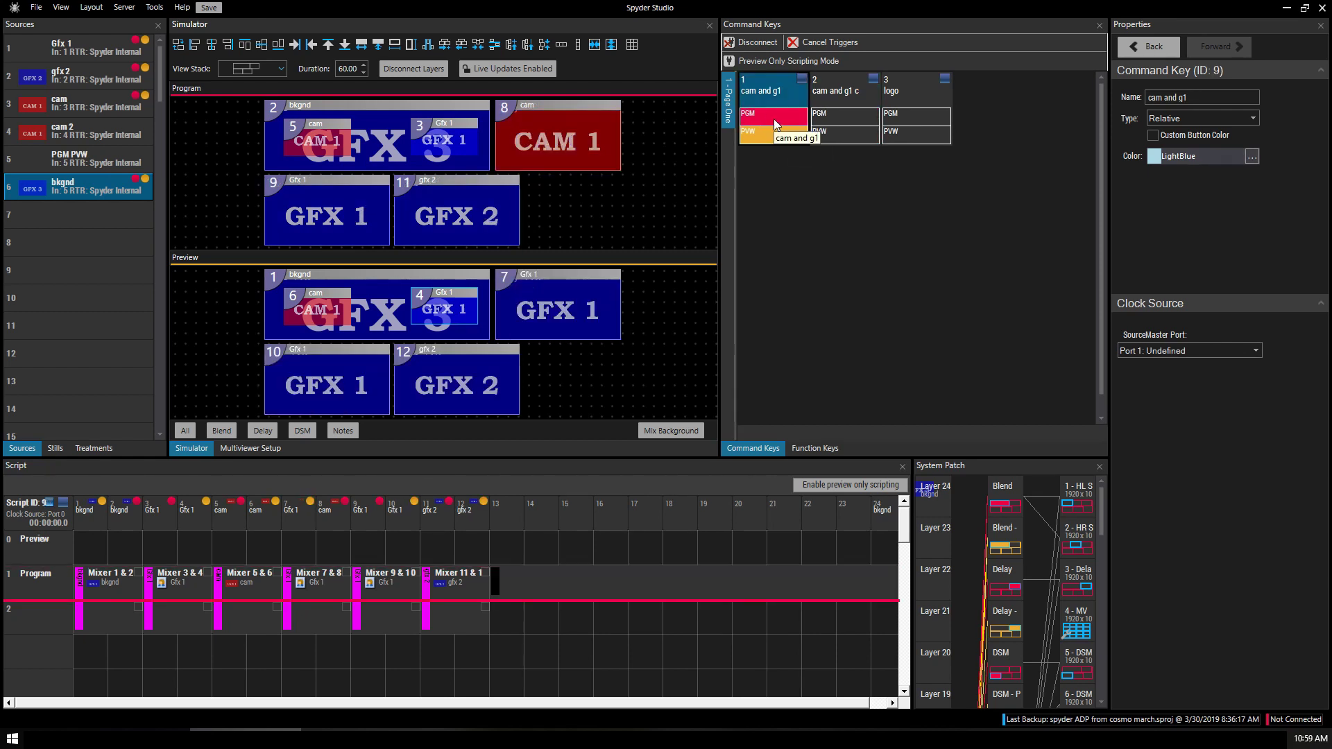
left_click(920, 135)
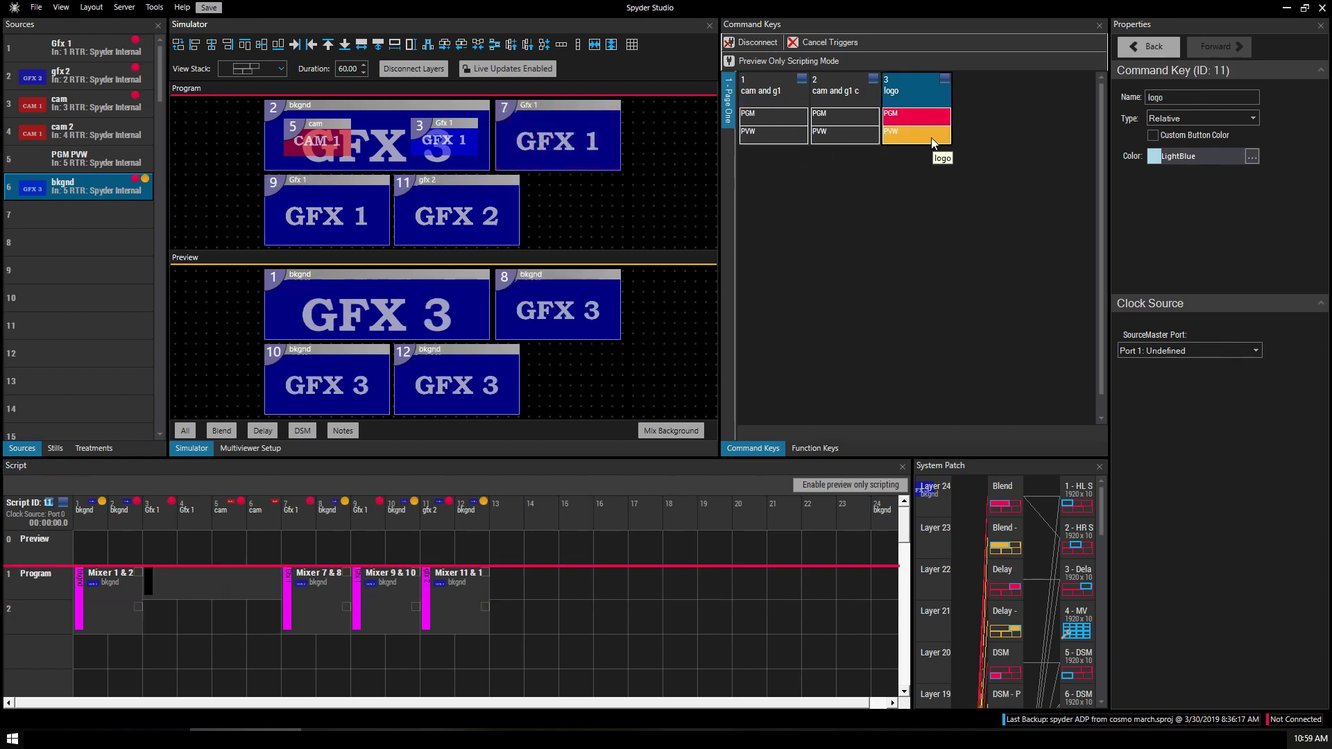
left_click(926, 118)
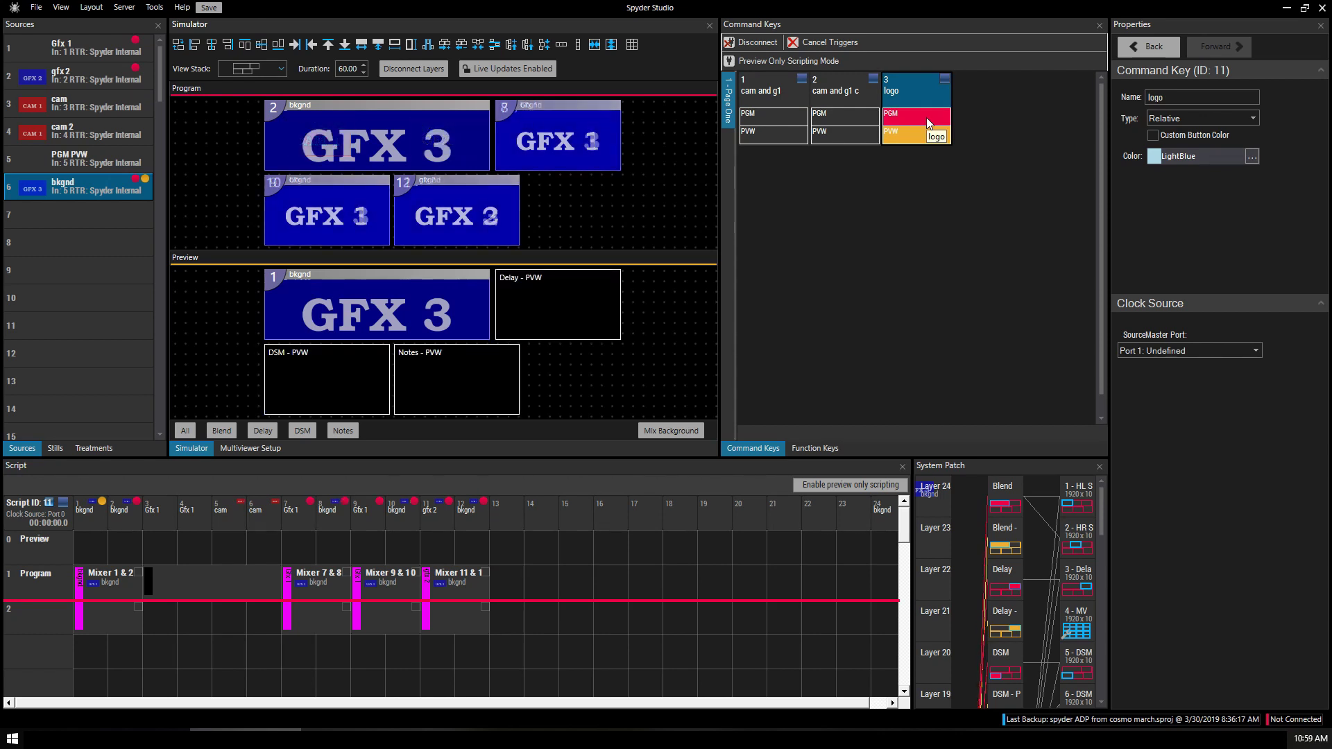
Add an Off element to the "cam and g1 c" script and stretch it from layer 13 through layer 24.
left_click(840, 97)
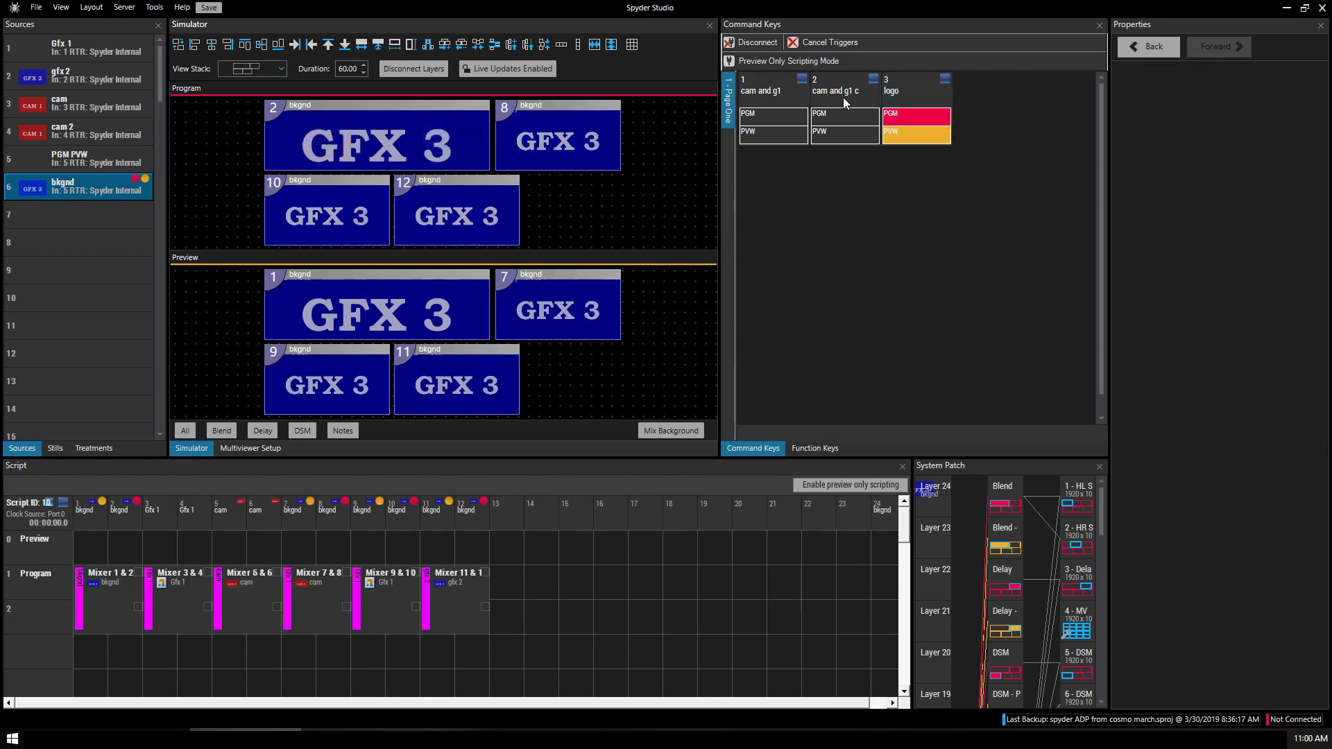
right_click(513, 595)
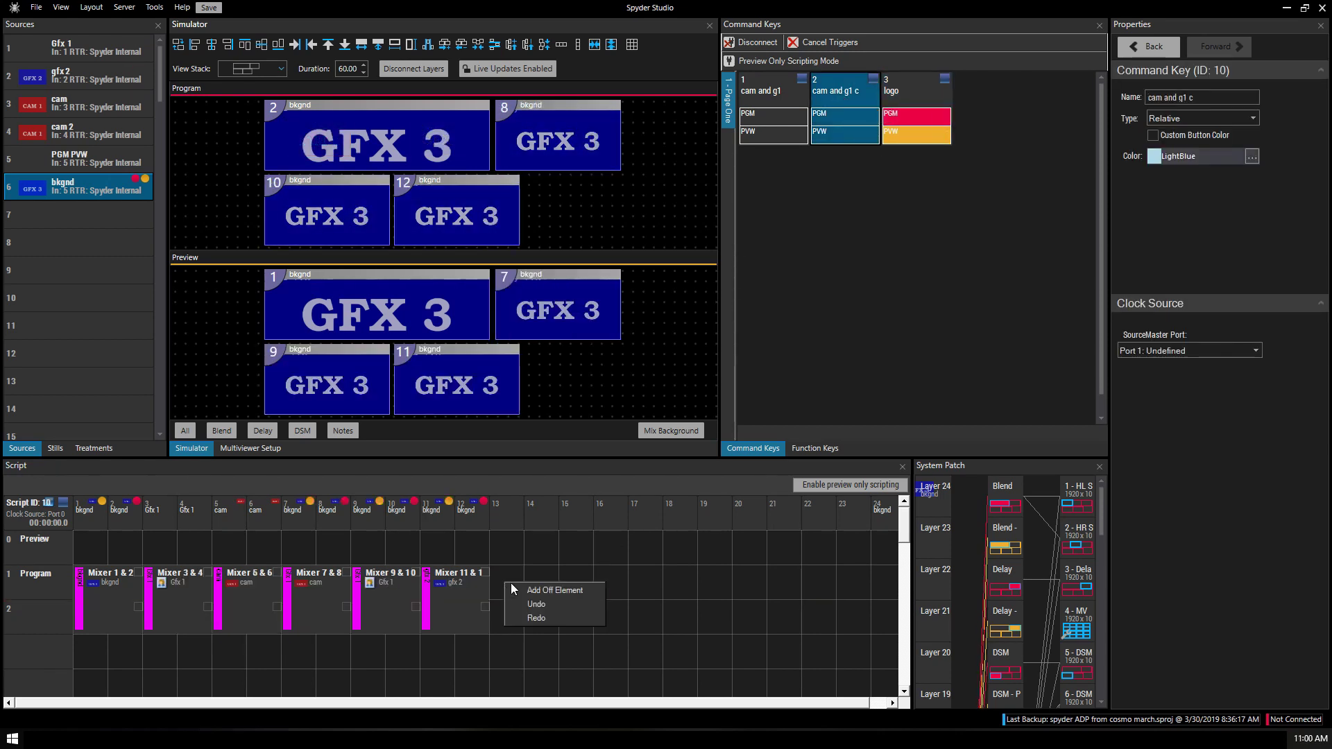
left_click(547, 590)
left_click_drag(523, 580, 895, 580)
Open the "logo" script and add an Off element stretched from layer 13 through layer 24.
left_click(859, 142)
left_click(929, 142)
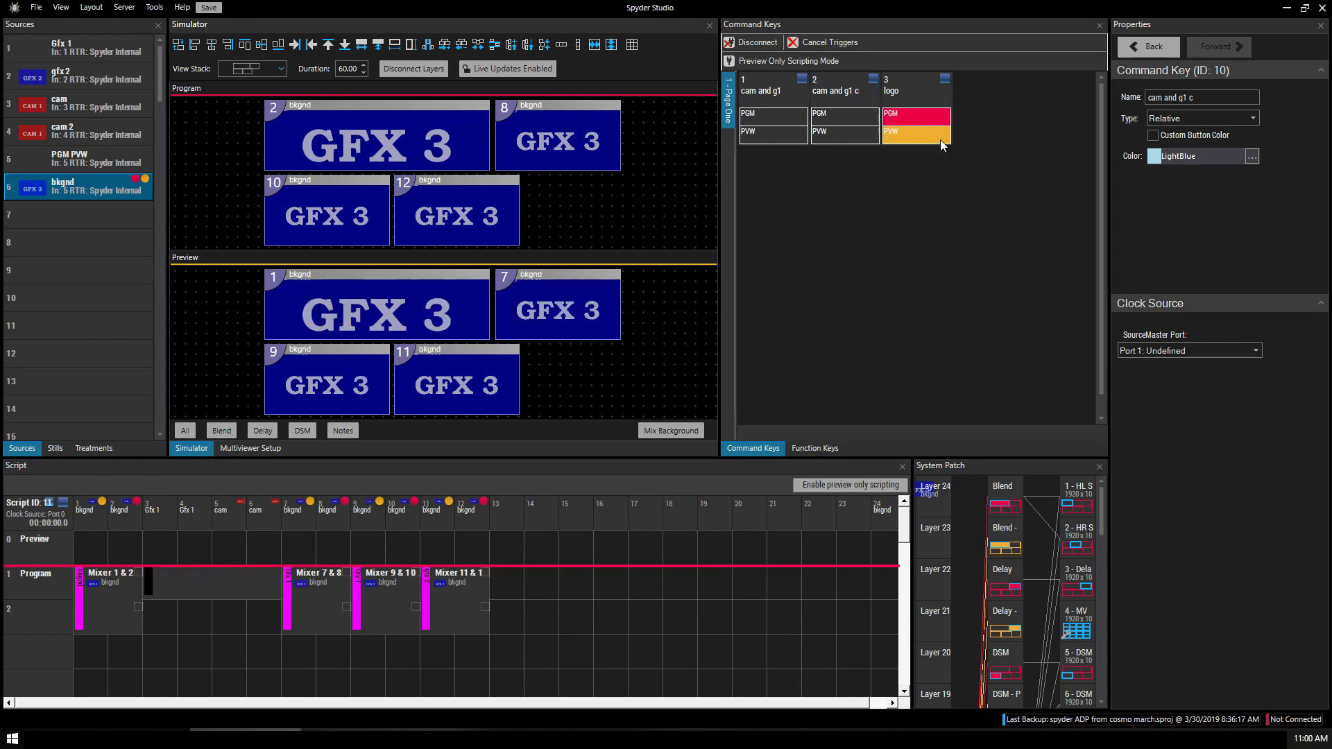
right_click(521, 586)
left_click(543, 596)
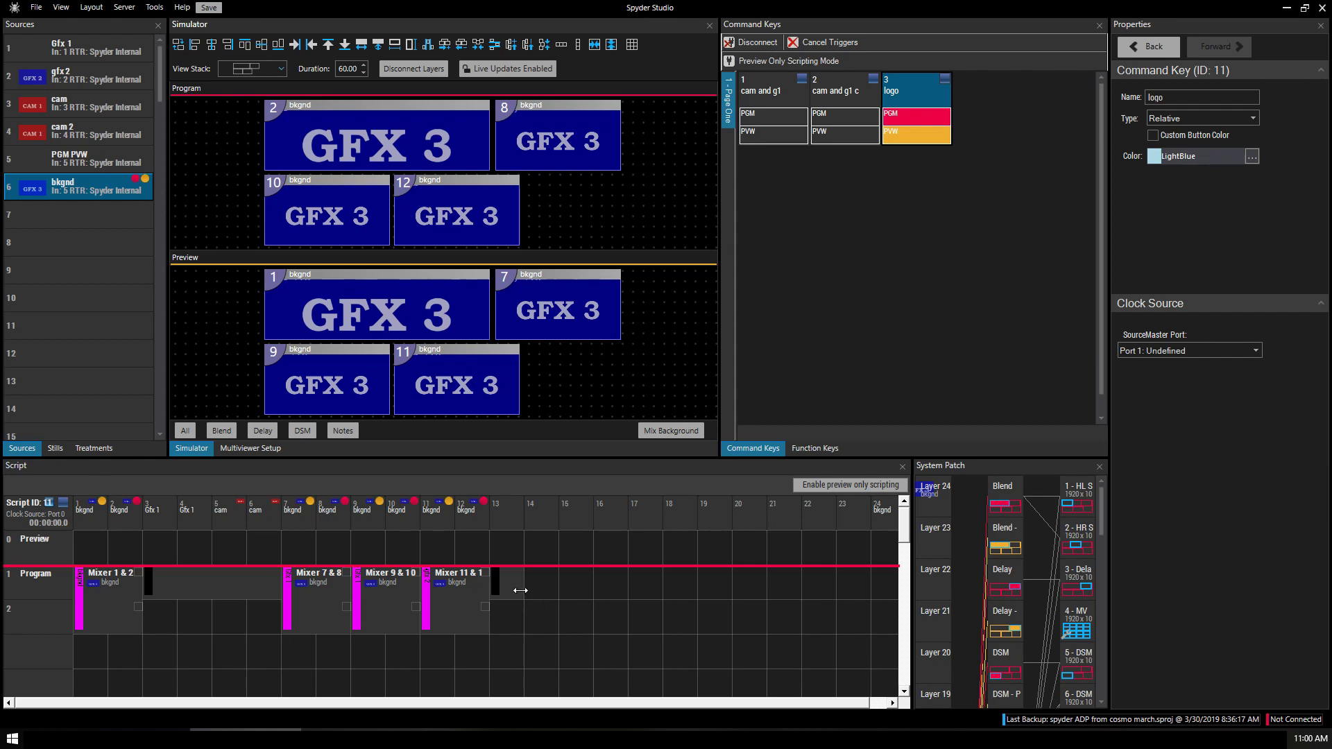
left_click_drag(499, 583, 913, 583)
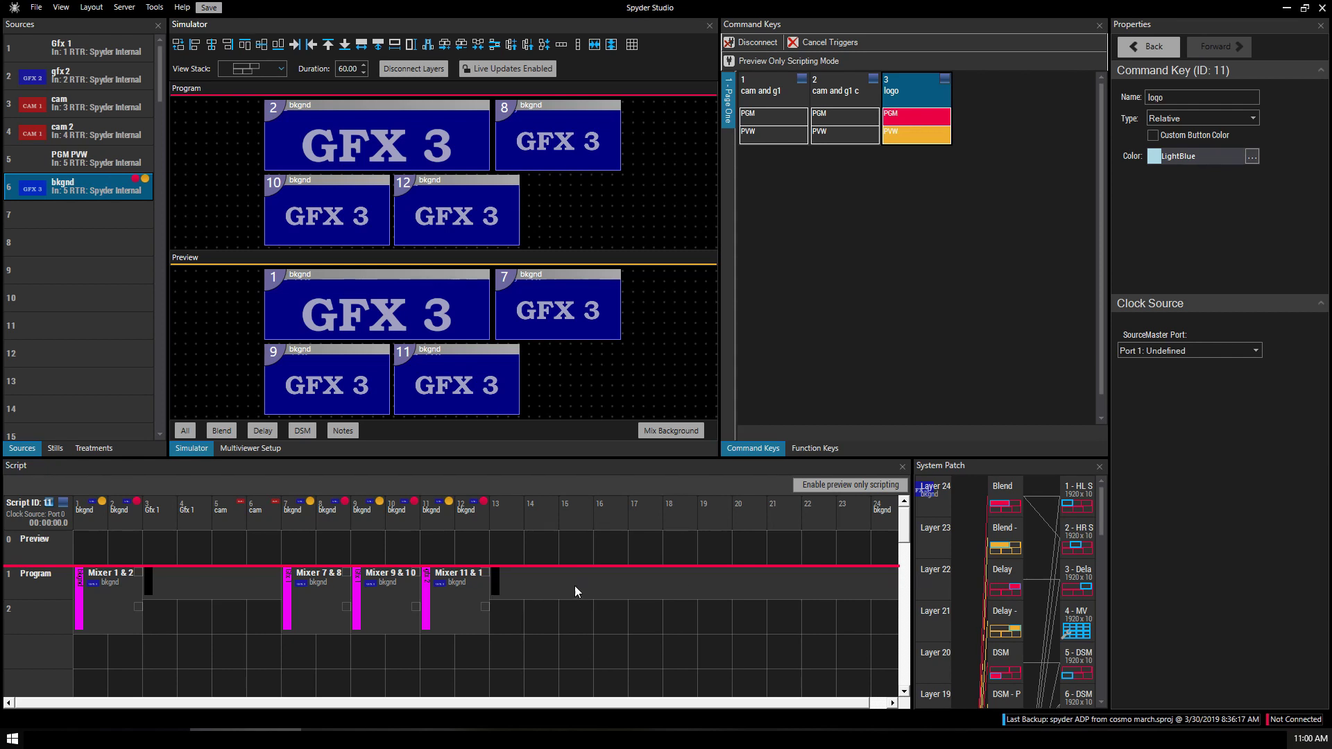
Delete the "logo" script's Off element over layers 3 to 6 and test recalling "cam and g1 c" followed by "logo".
left_click(209, 588)
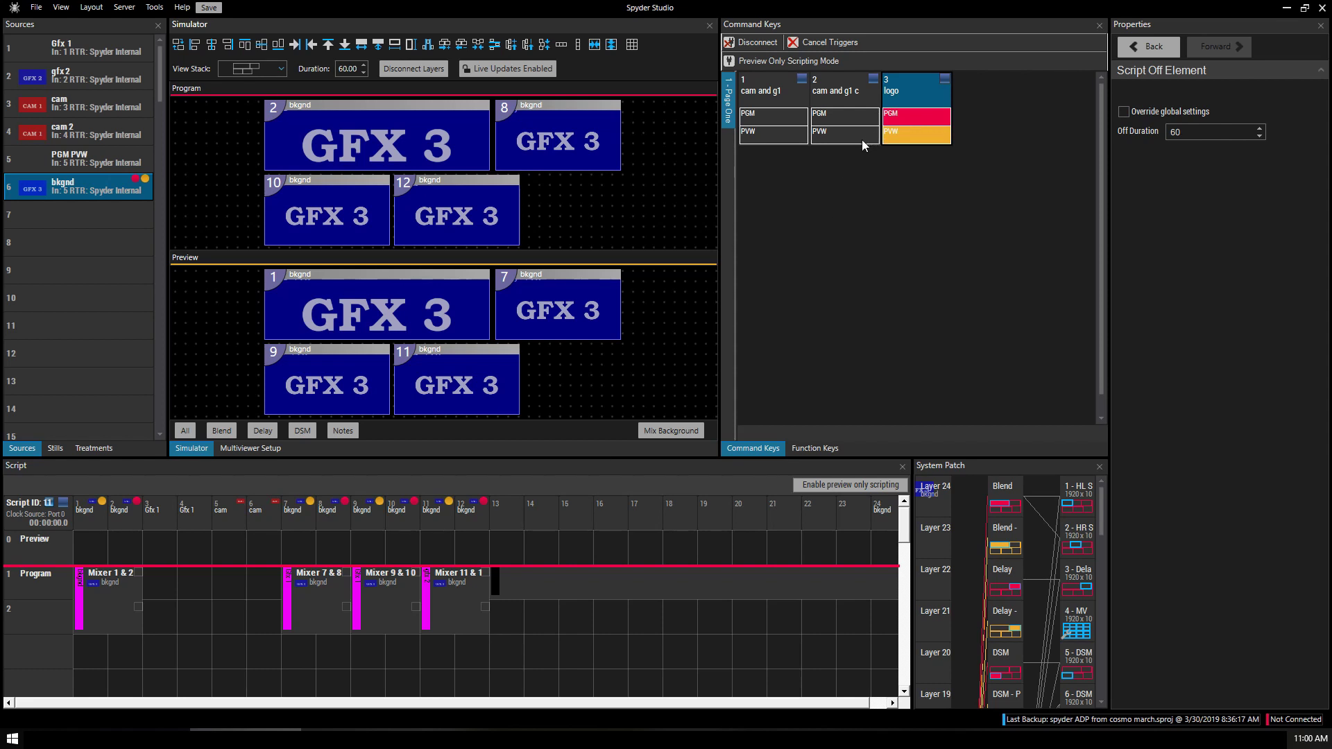
left_click(844, 138)
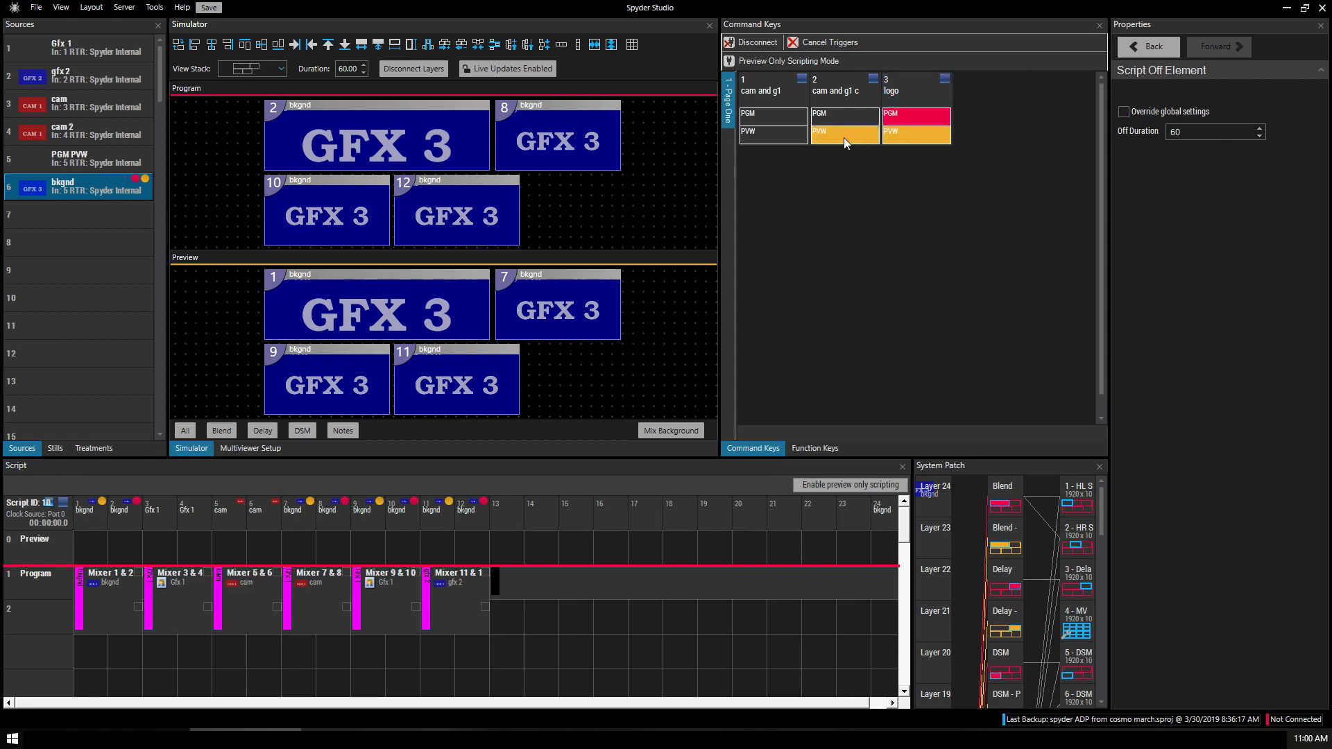
left_click(846, 118)
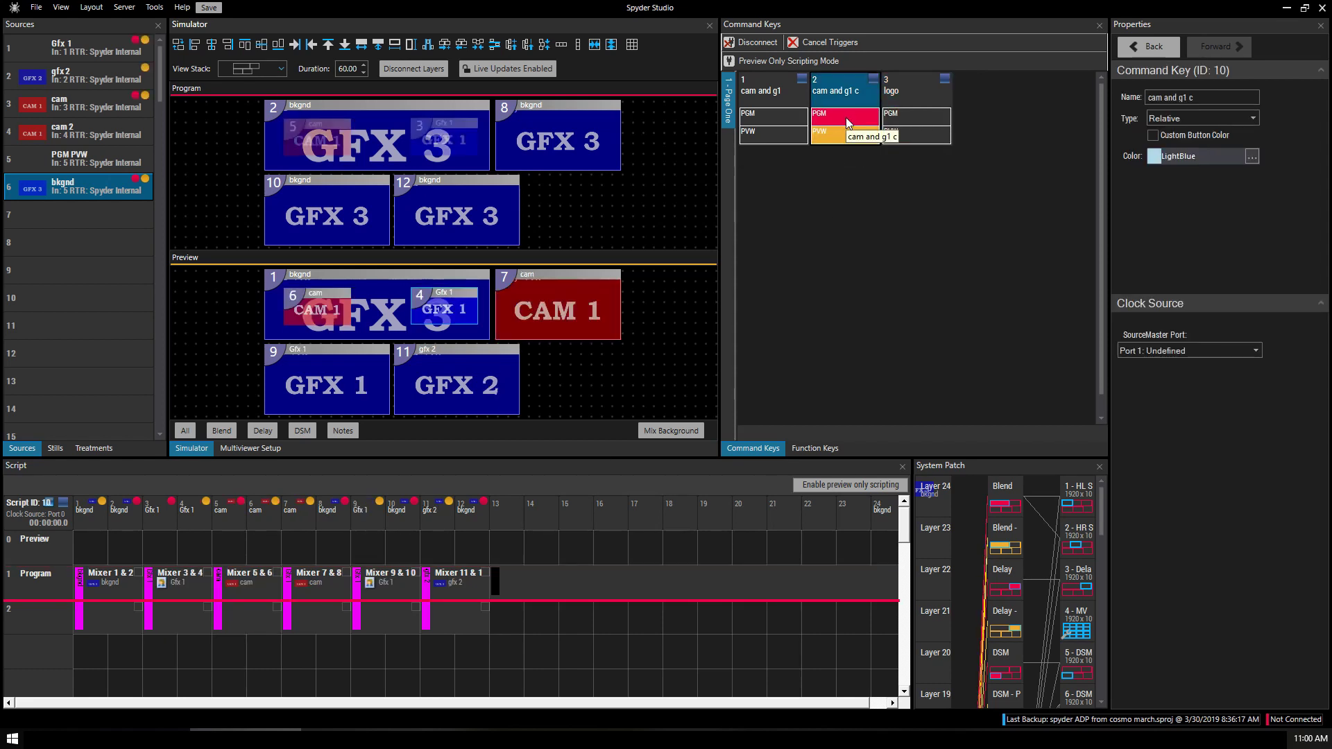
left_click(911, 115)
left_click(914, 120)
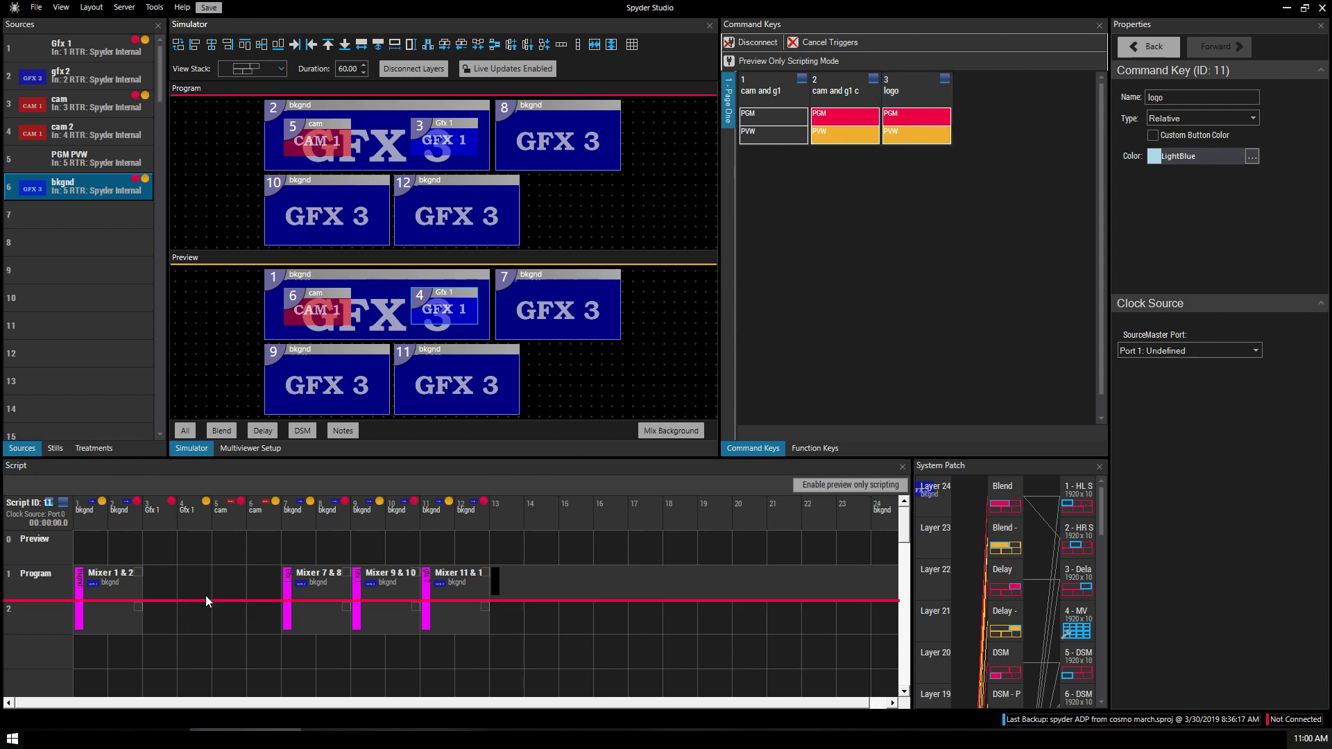
Add an Off element over layers 3 and 4 in the "logo" script and test recalling "cam and g1 c" followed by "logo".
left_click(175, 585)
mouse_move(176, 585)
left_mouse_down()
mouse_move(212, 586)
mouse_move(197, 586)
left_mouse_up()
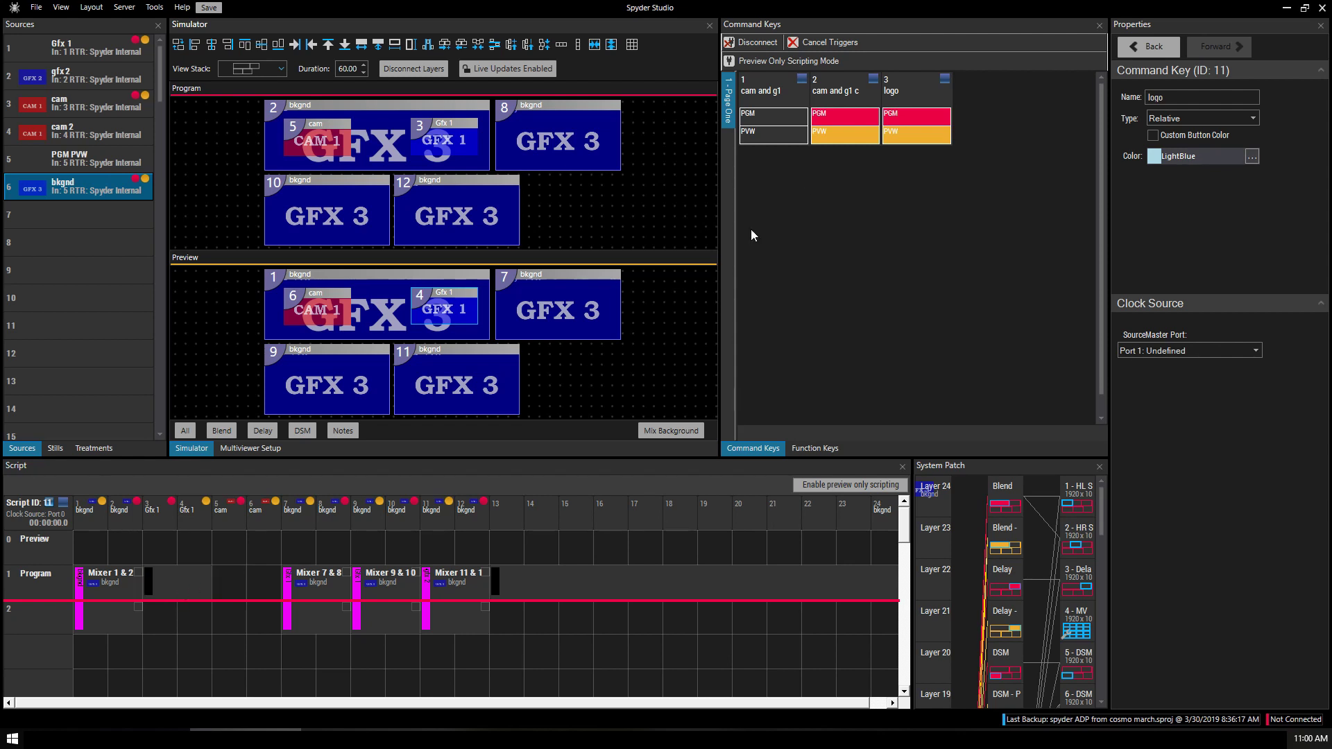
left_click(864, 128)
left_click(858, 119)
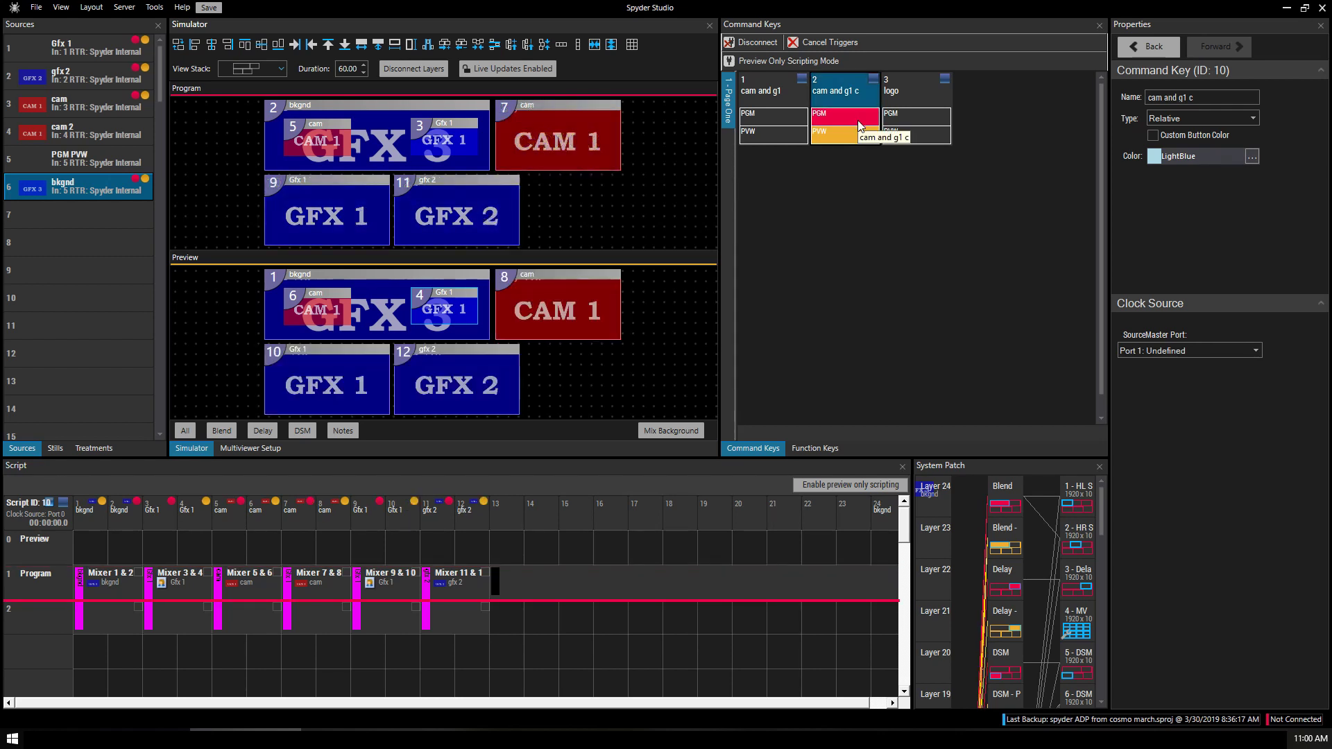
left_click(930, 124)
left_click(925, 115)
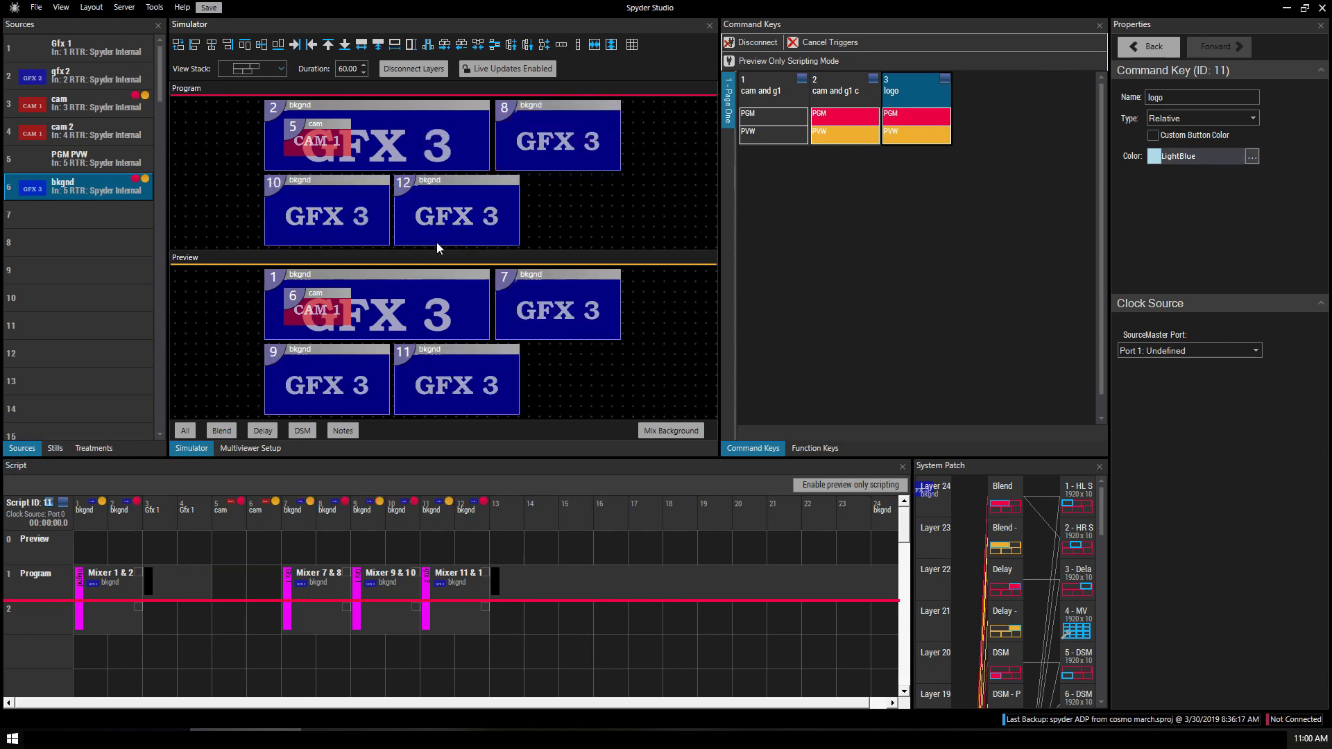
Extend the "logo" script's Off element to cover layers 3 to 6 and recall the "logo" key to Preview and Program.
left_click(186, 589)
left_click_drag(210, 587, 288, 587)
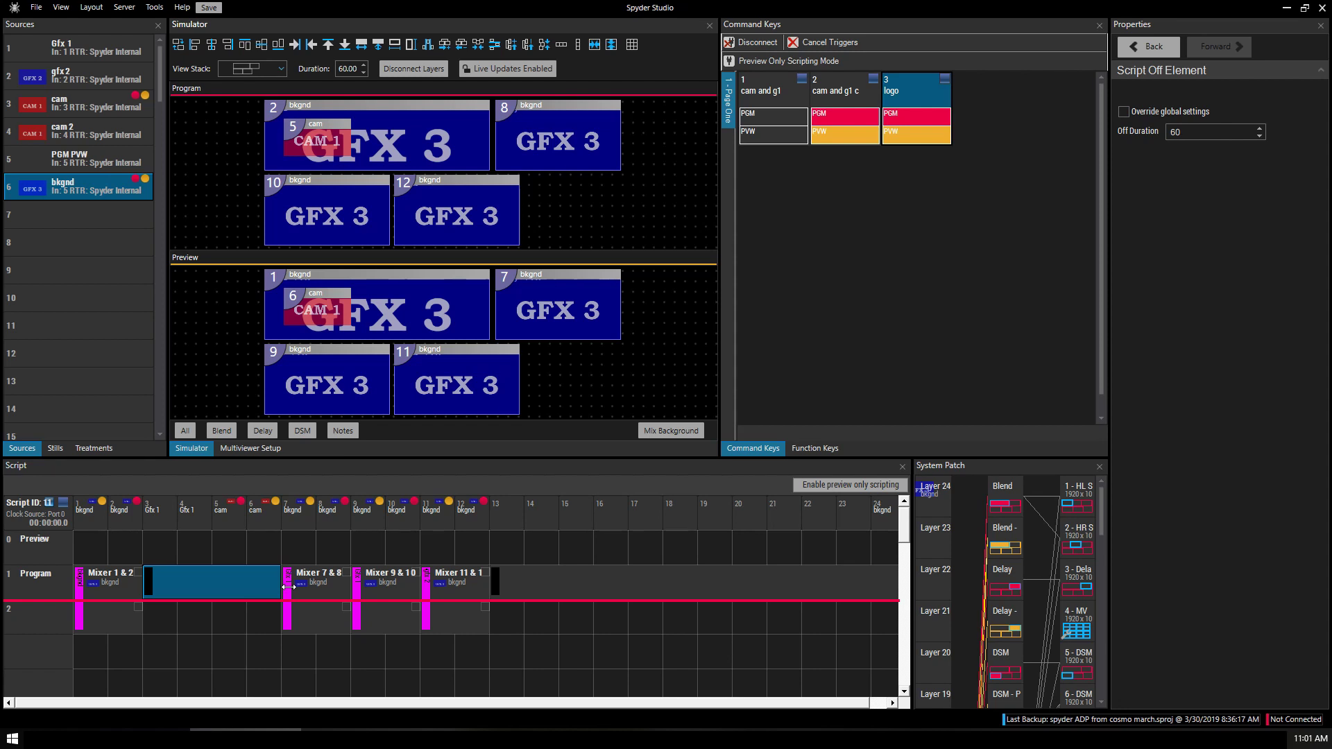
left_click(913, 132)
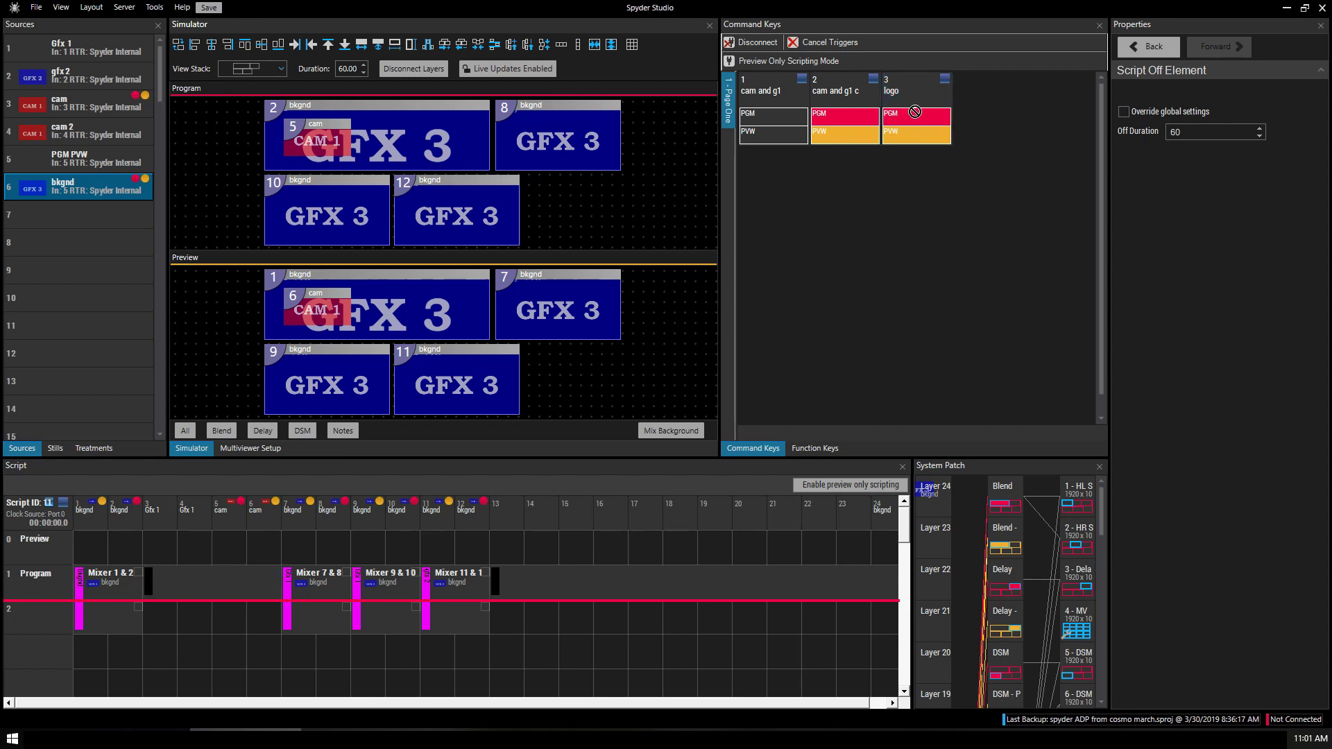
Recall "cam and g1 c" and "cam and g1" in turn to Preview and Program, and recall "logo" to Preview.
left_click(866, 135)
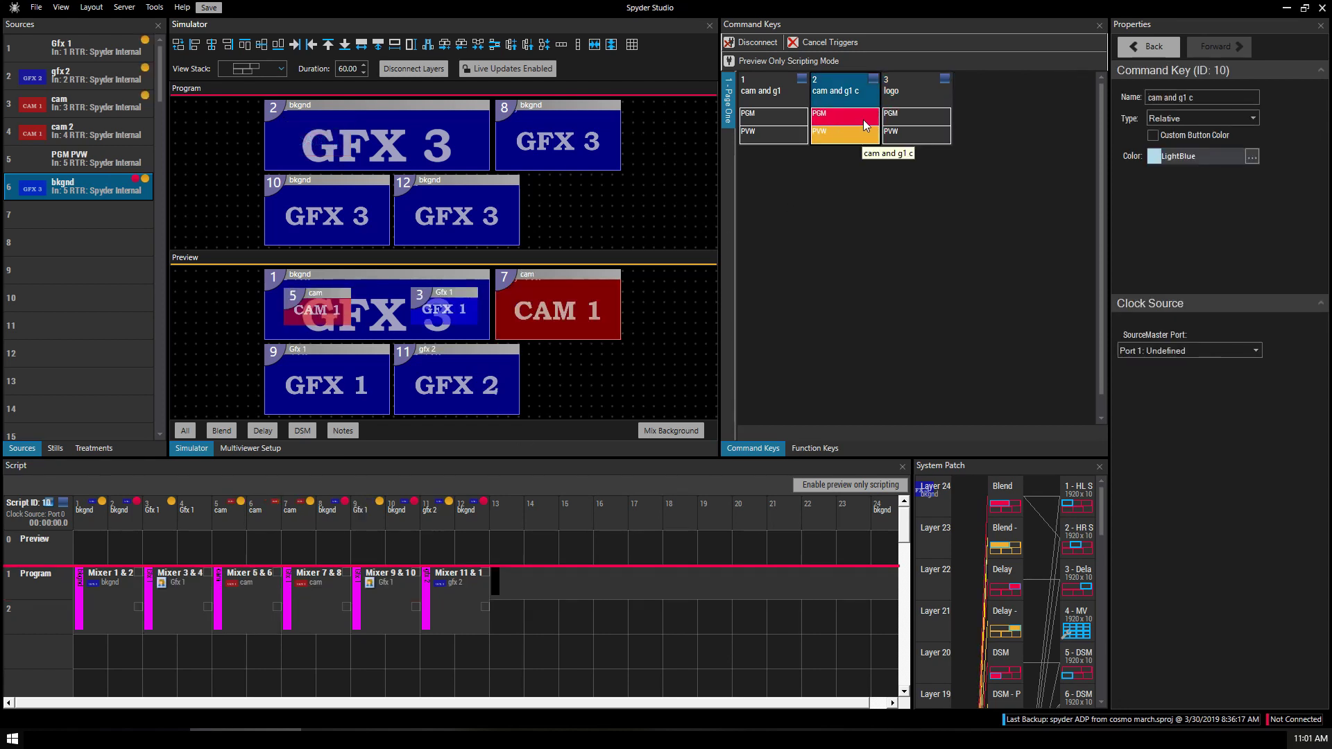
left_click(790, 135)
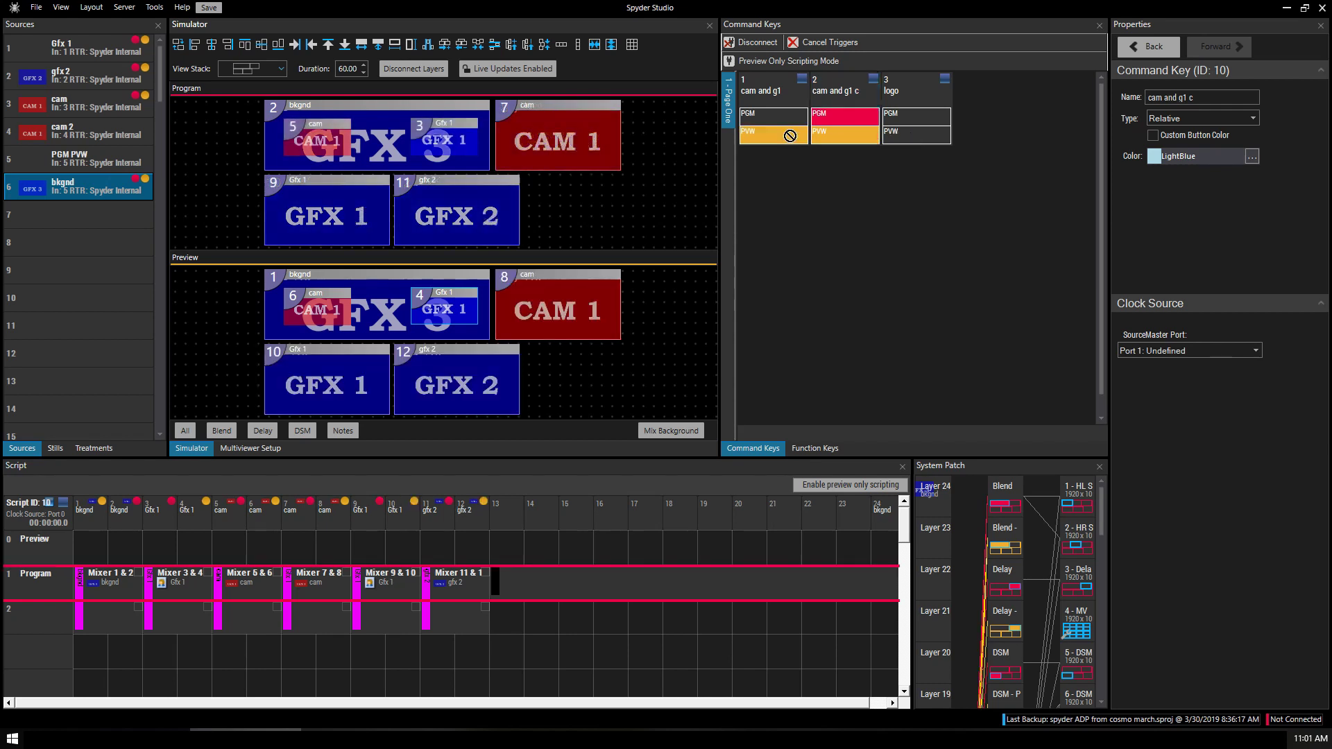
left_click(791, 122)
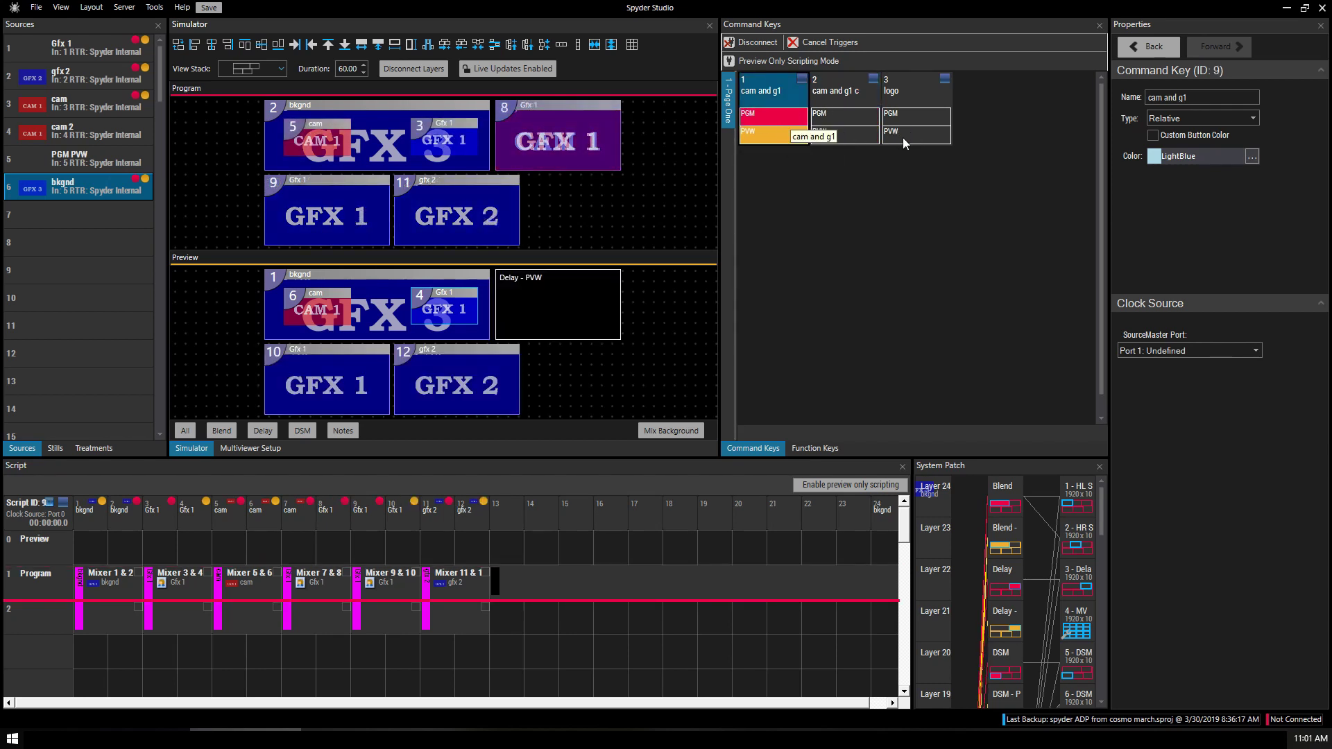
left_click(902, 137)
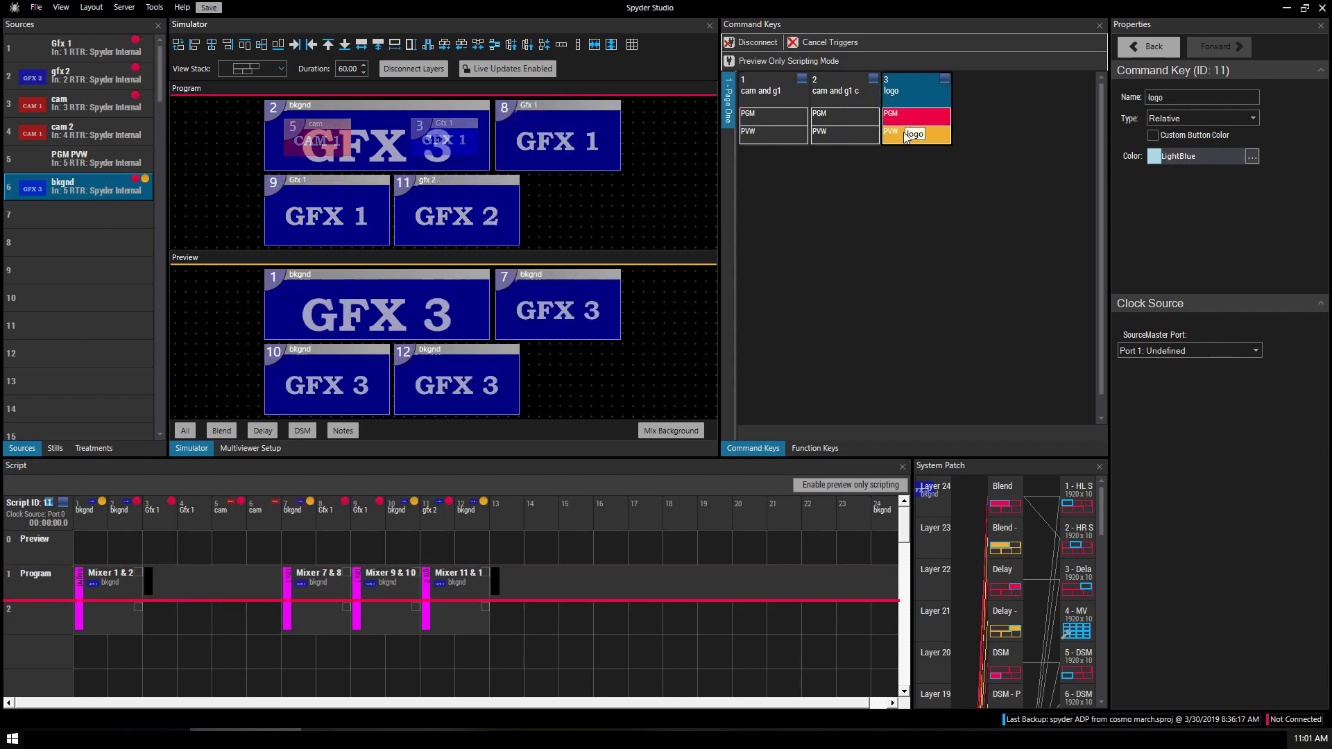